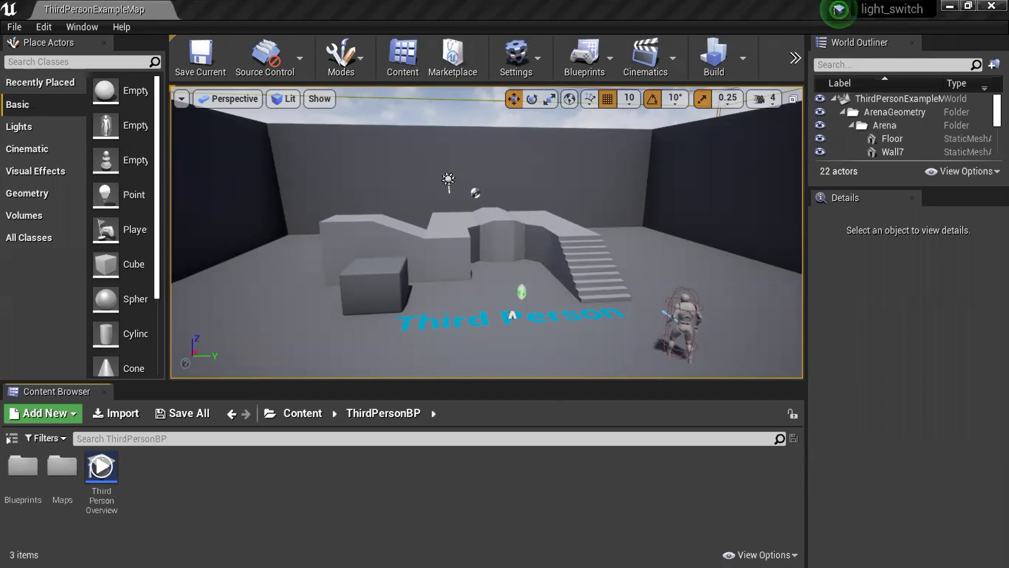
Fly the camera forward past the stairs and turn it to face the back wall
left_click_drag(589, 263, 630, 226)
left_click_drag(486, 231, 452, 231)
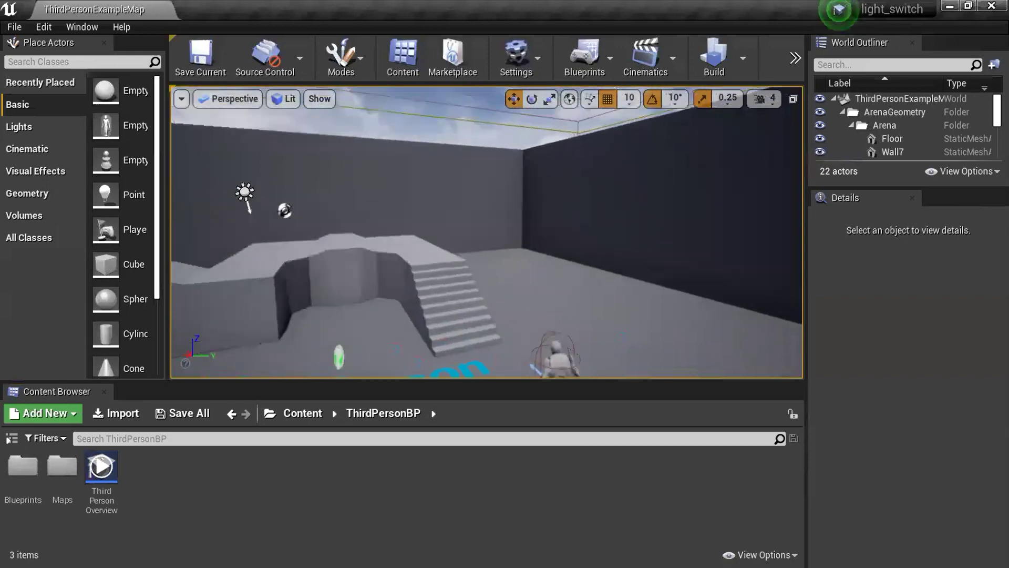
left_click_drag(253, 178, 284, 179)
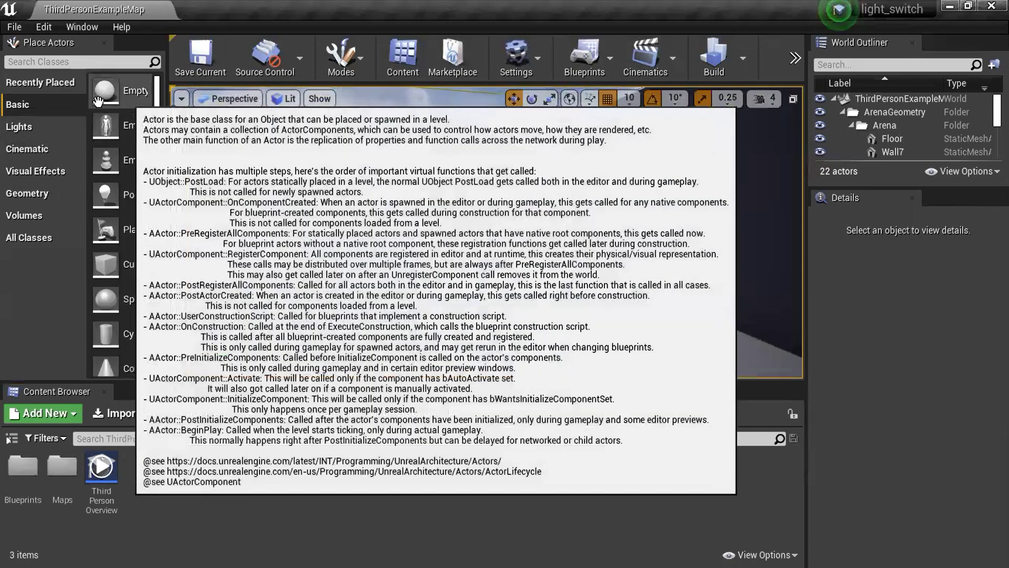
Place a Cube on the arena floor and raise it to height 200
scroll(156, 121, "down", 2)
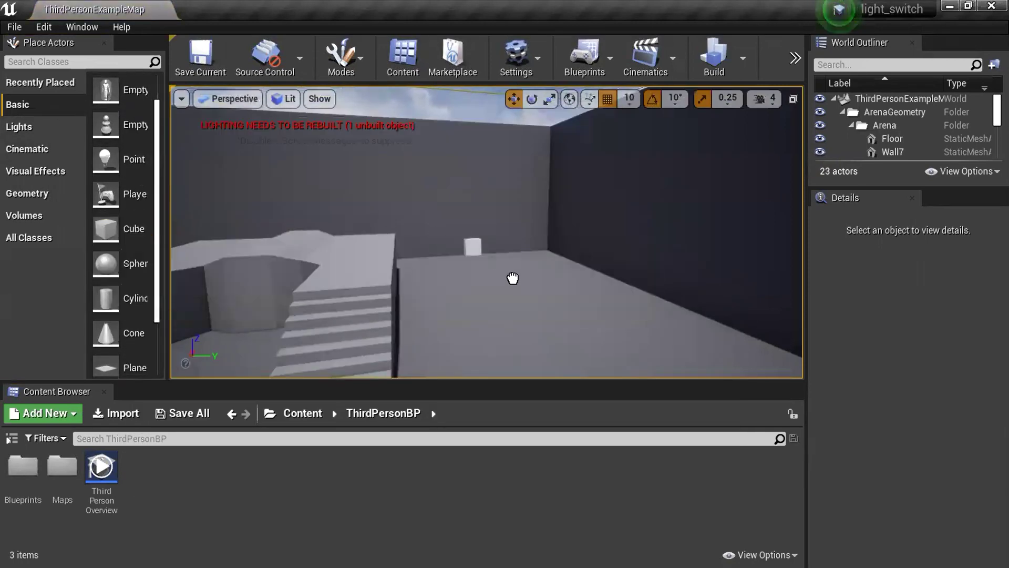
mouse_move(126, 231)
left_mouse_down()
mouse_move(540, 289)
mouse_move(578, 221)
left_mouse_up()
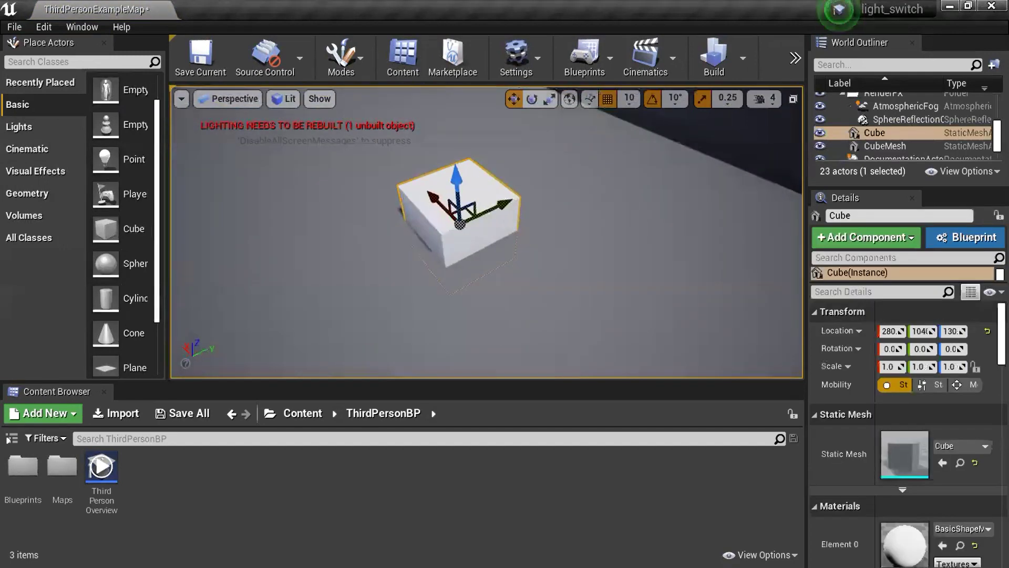
left_click_drag(461, 187, 461, 173)
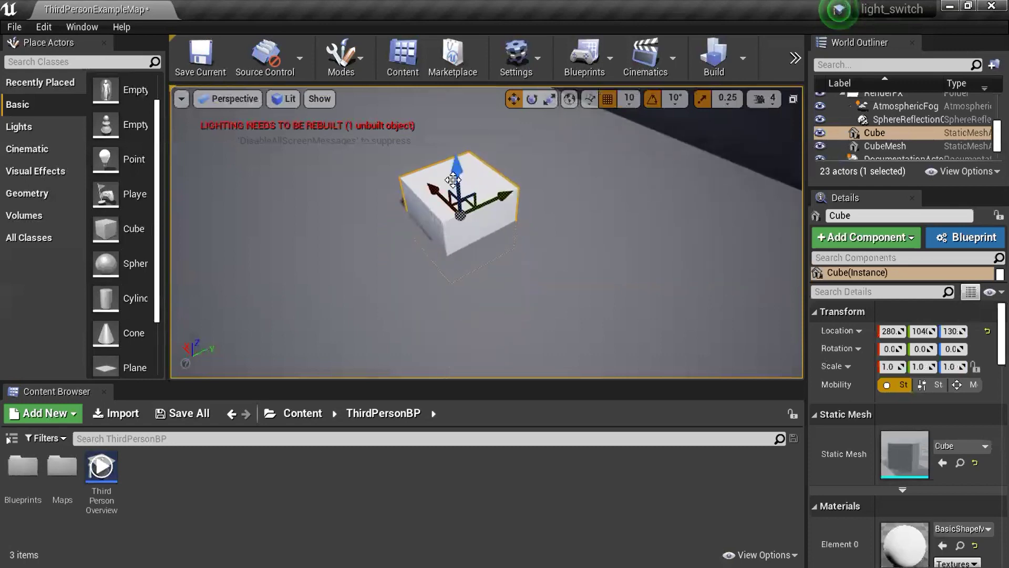
left_click_drag(455, 172, 472, 136)
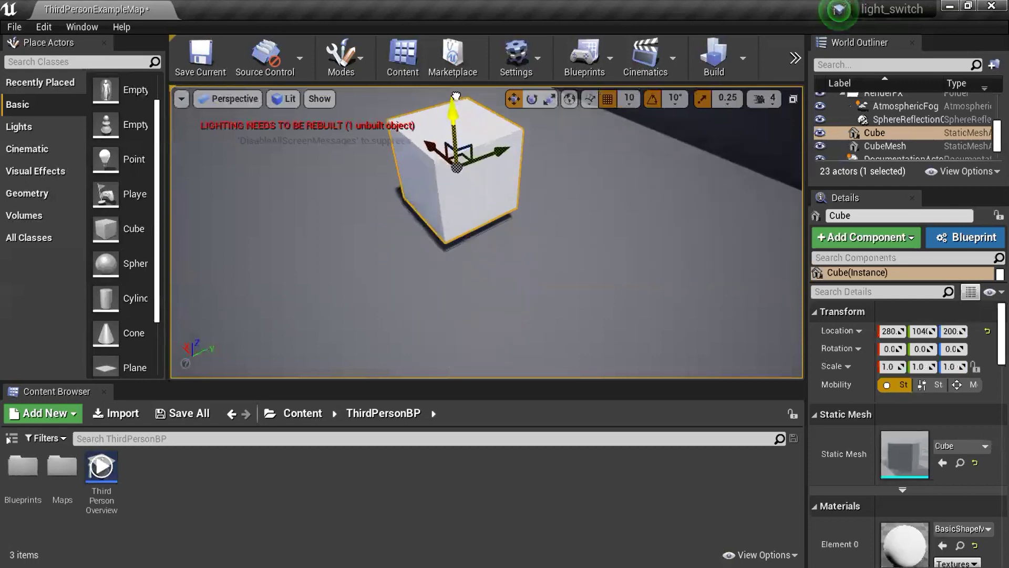
Scale the cube into a long thin bar, flattening Y to 0.25, and disable grid snapping
key("e")
key("r")
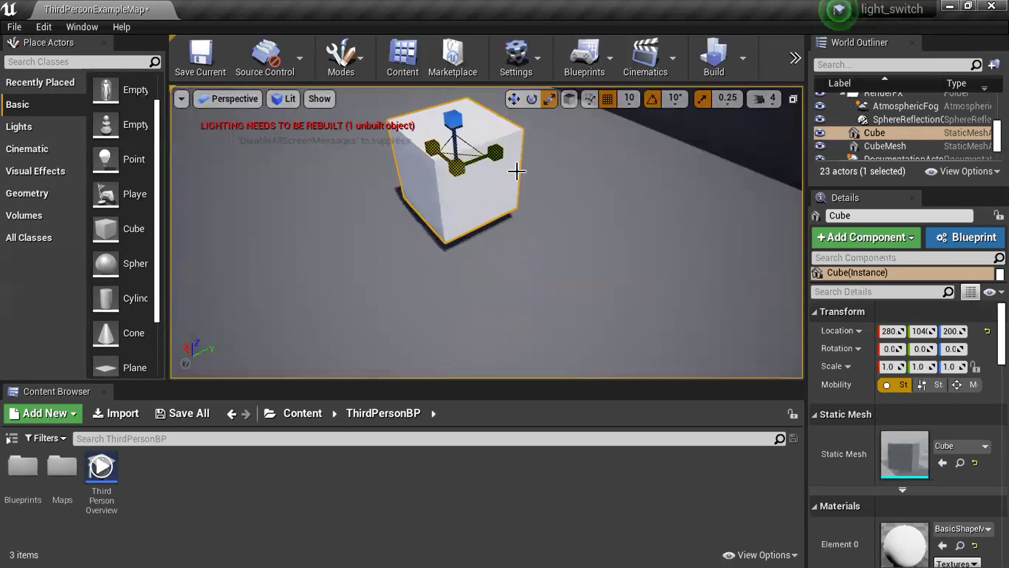
left_click_drag(495, 153, 497, 152)
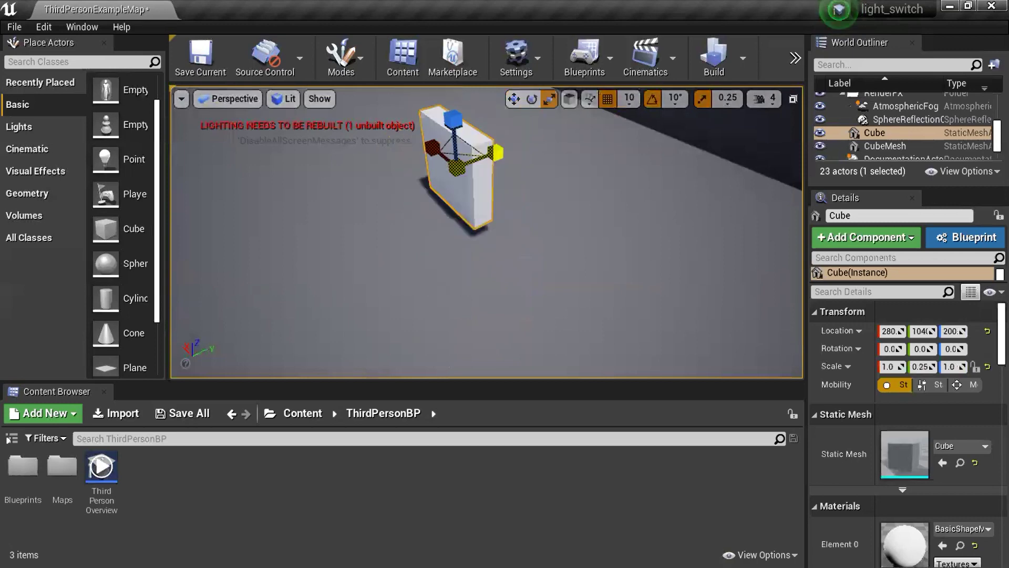
right_click_drag(486, 231, 486, 247)
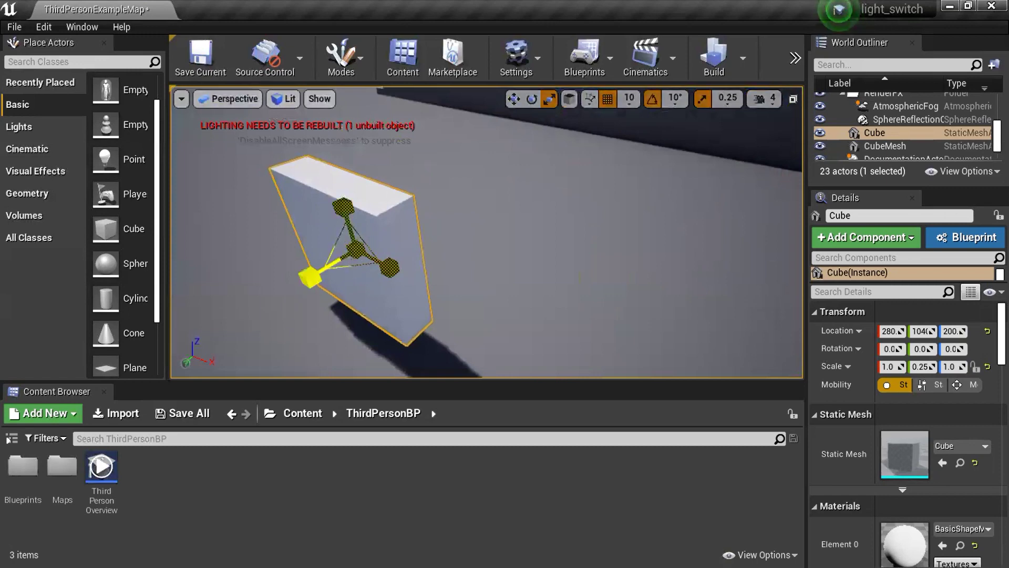
left_click_drag(310, 277, 311, 278)
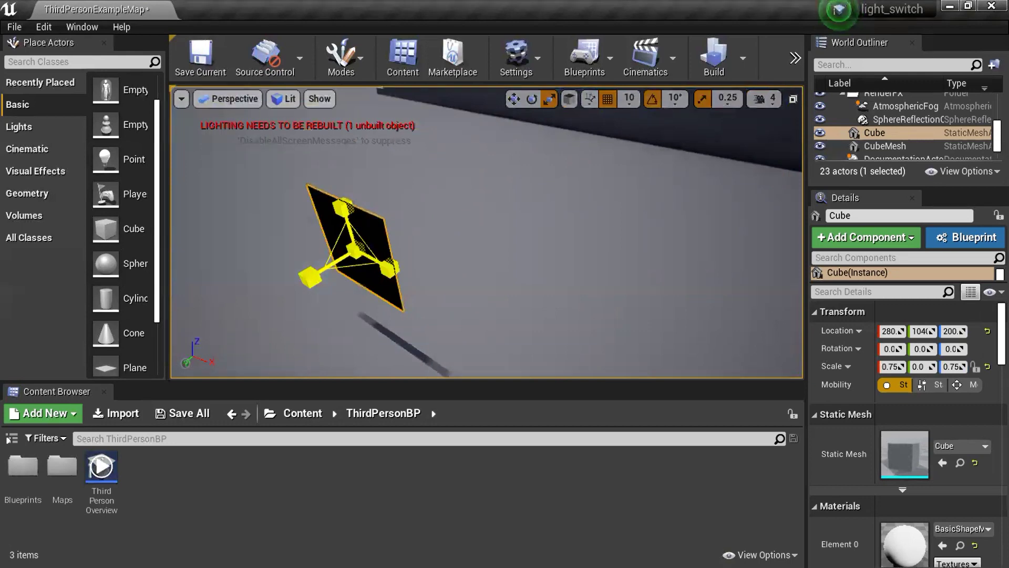
left_click_drag(310, 277, 310, 277)
left_click(611, 99)
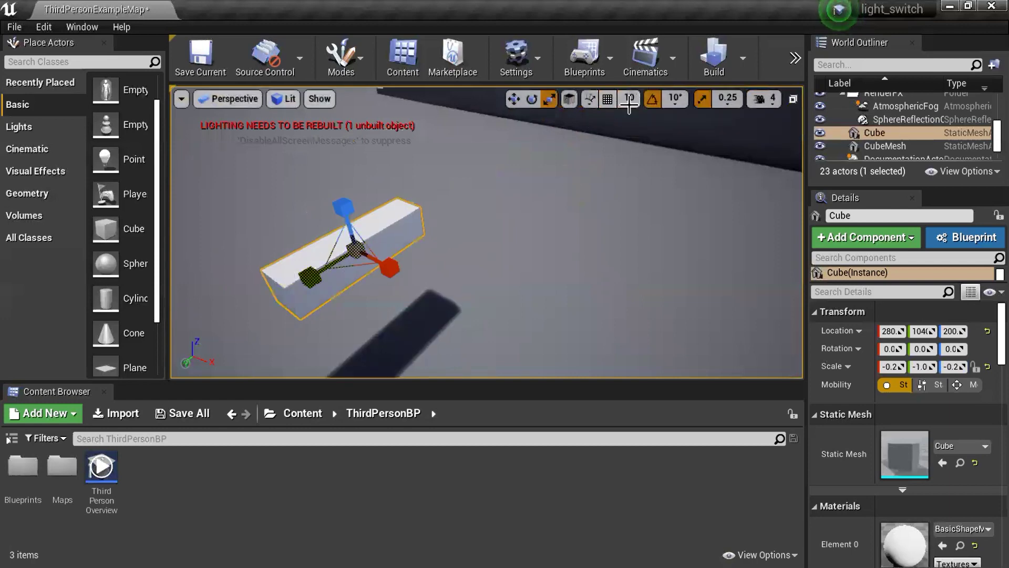
Set the grid snap size to 1 and shrink the bar into a small block
left_click(629, 103)
left_click(640, 131)
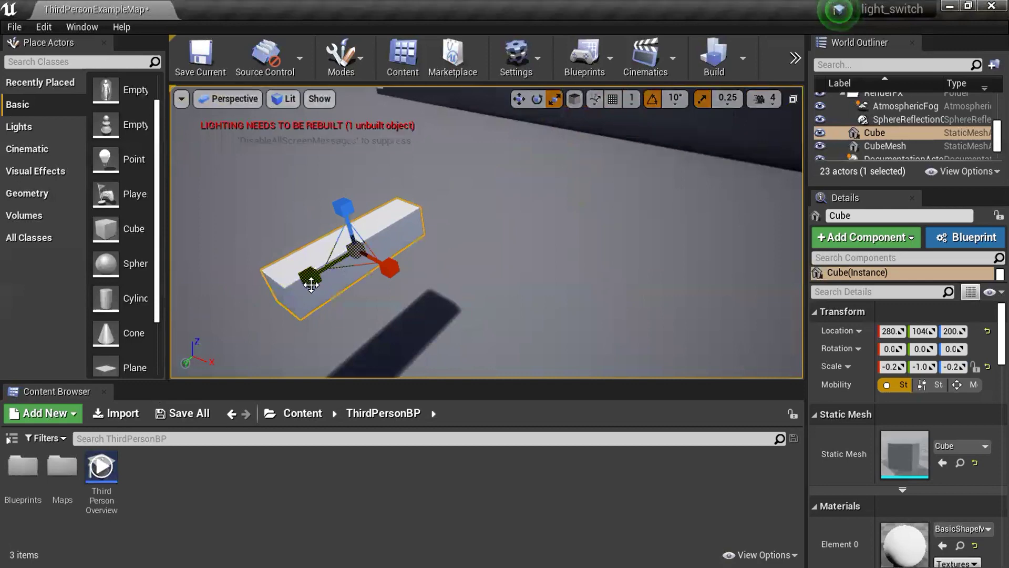
left_click_drag(308, 274, 342, 257)
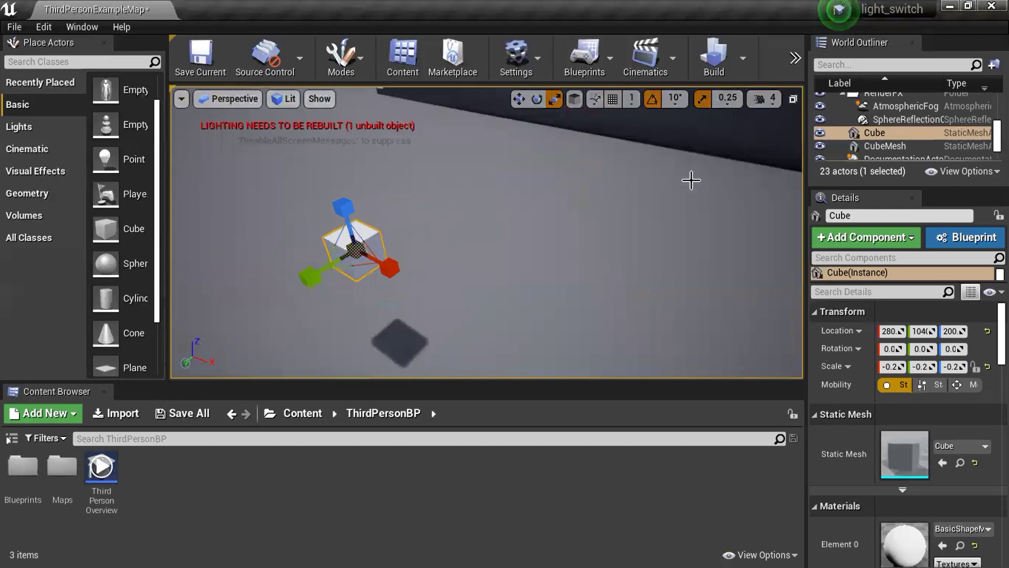
Move the block up the dark wall to about Z 321 and frame it
right_click_drag(571, 153, 572, 152)
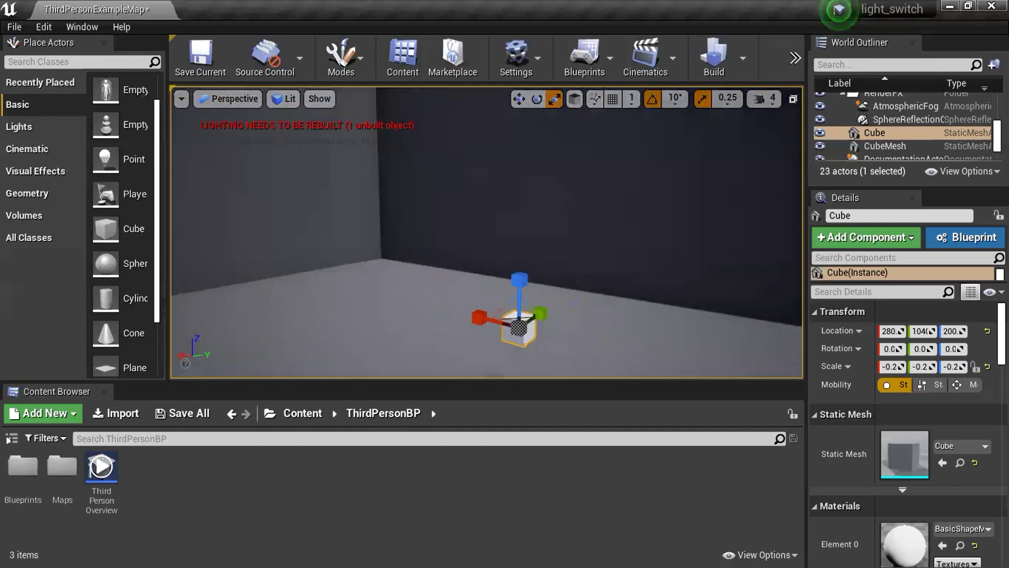
right_click_drag(509, 170, 509, 170)
key("w")
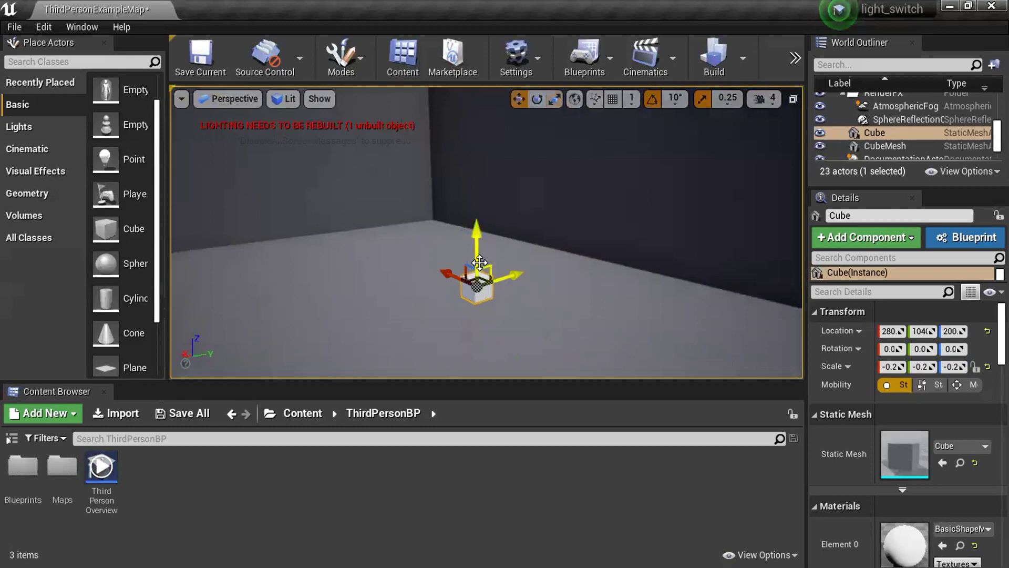
mouse_move(480, 264)
left_mouse_down()
mouse_move(479, 152)
mouse_move(541, 167)
mouse_move(668, 154)
left_mouse_up()
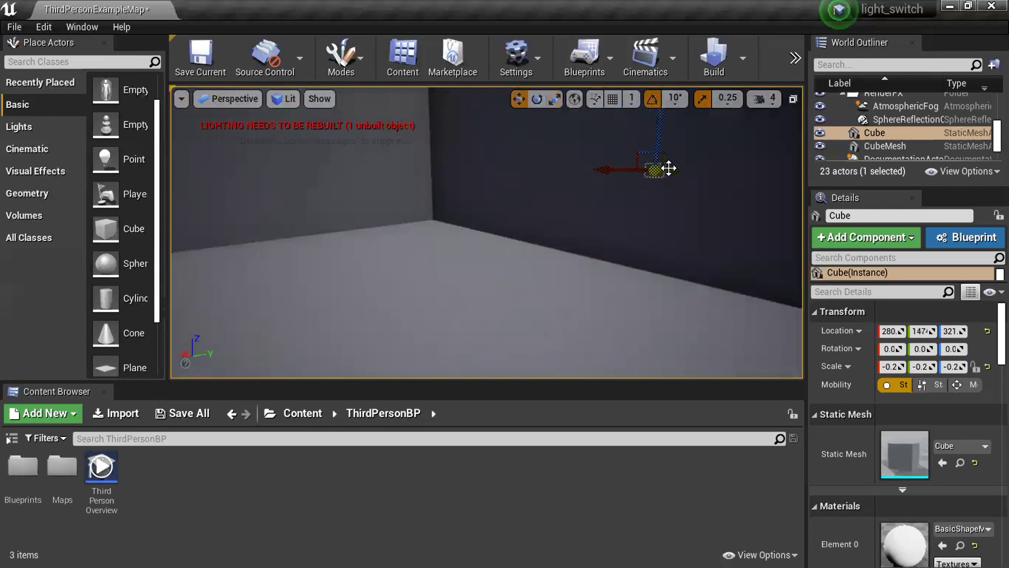
mouse_move(673, 169)
left_mouse_down()
mouse_move(604, 173)
mouse_move(731, 50)
left_mouse_up()
key("f")
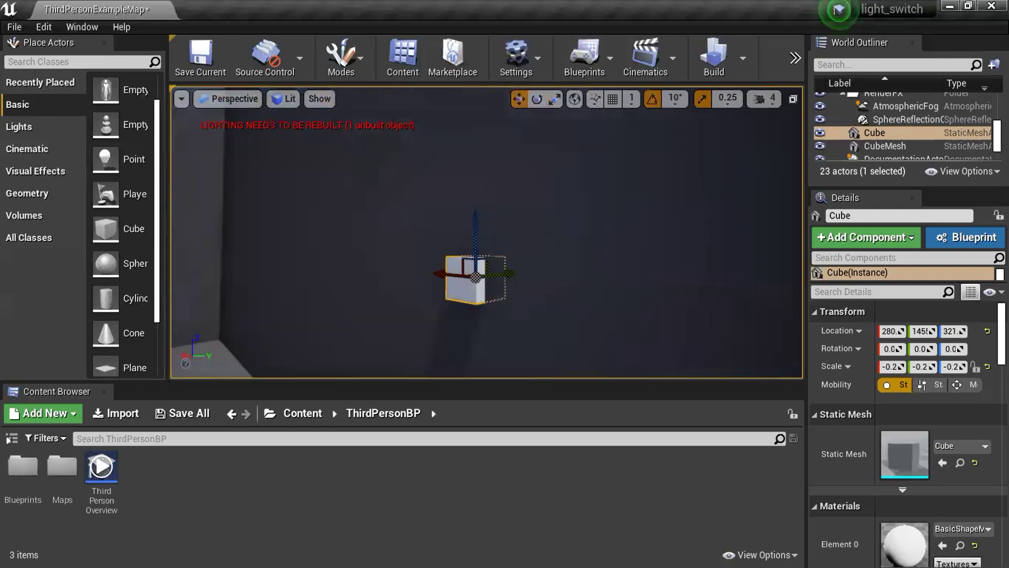
left_click(744, 56)
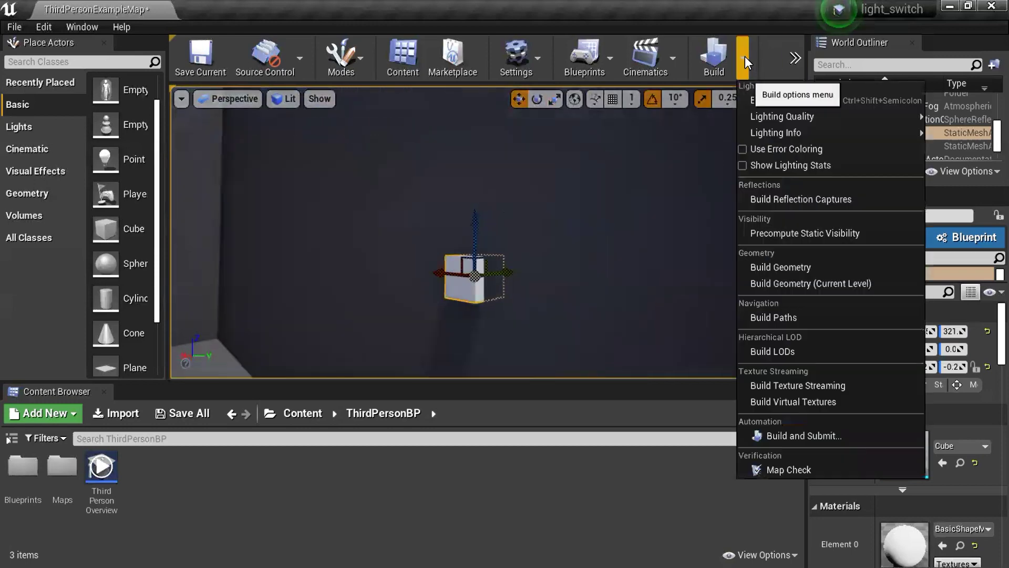
left_click(795, 58)
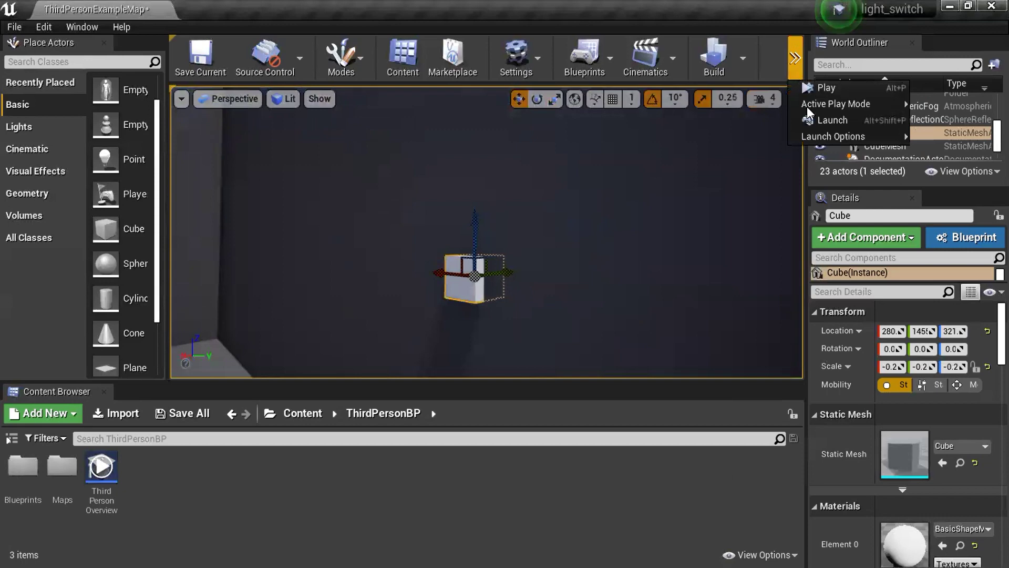
left_click(815, 91)
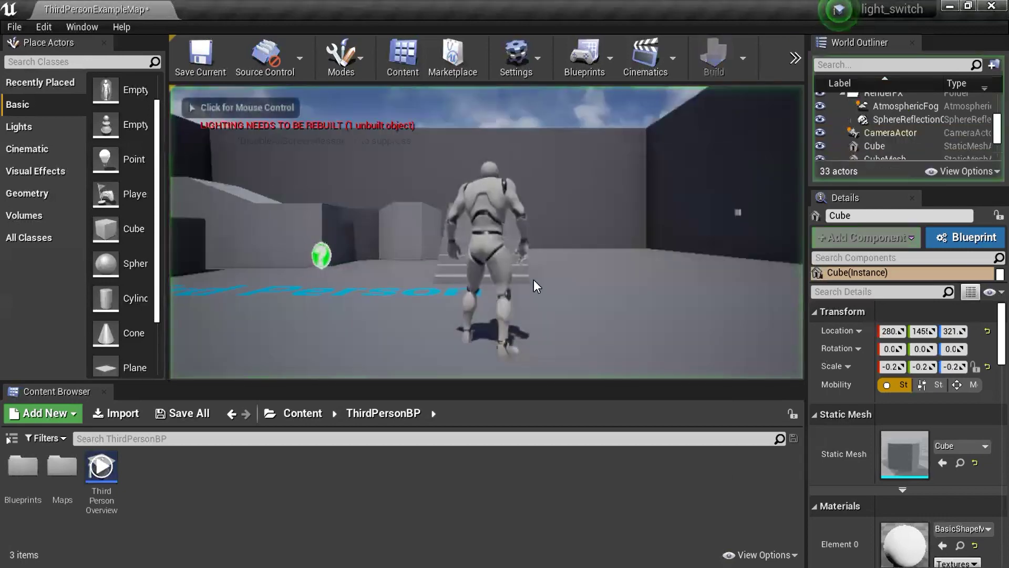
key("w")
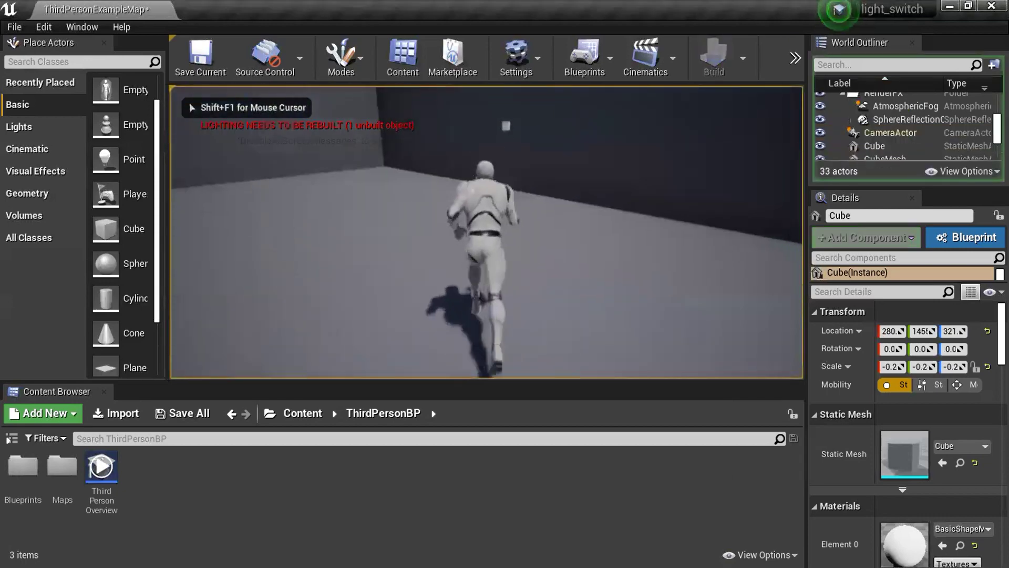
key("d")
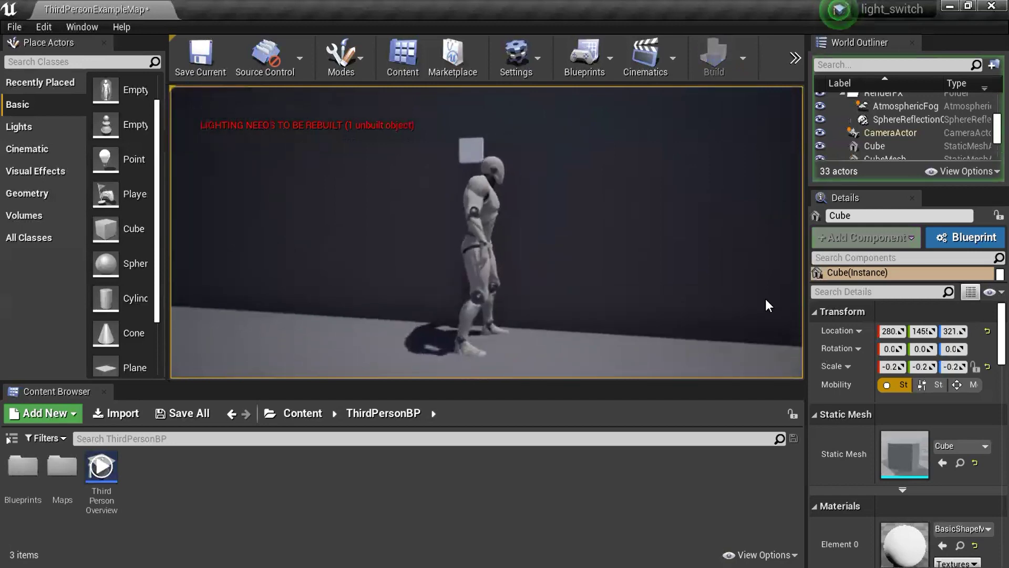
key("Escape")
Lower the wall cube to about Z 292, then play-test it beside the character
left_click(490, 159)
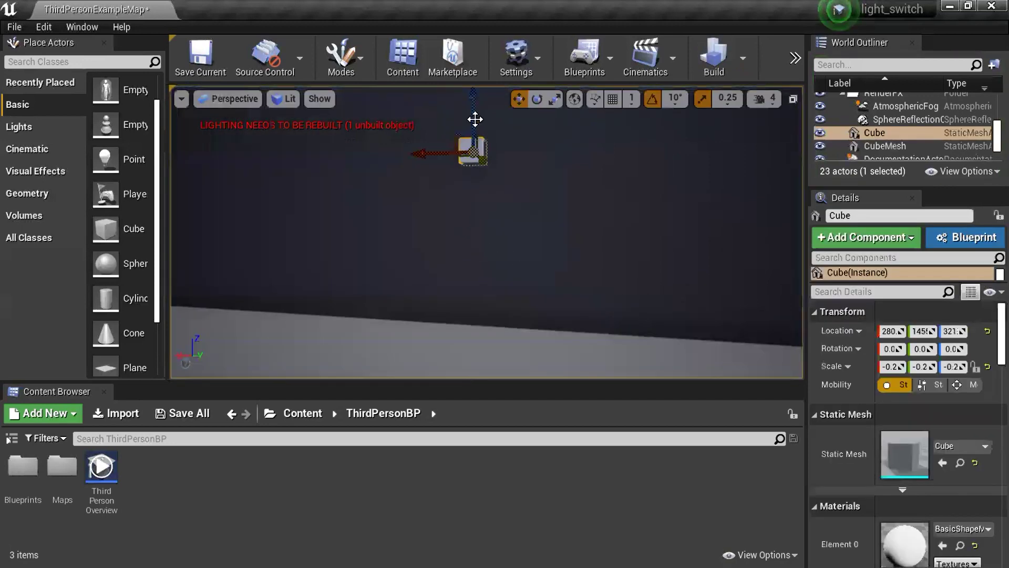
left_click_drag(474, 117, 474, 143)
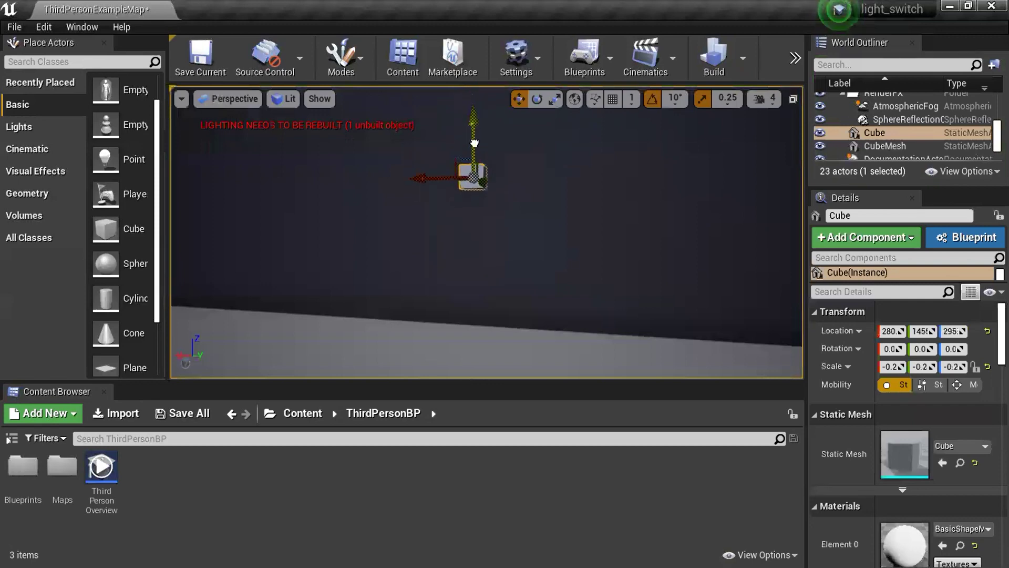
left_click(796, 59)
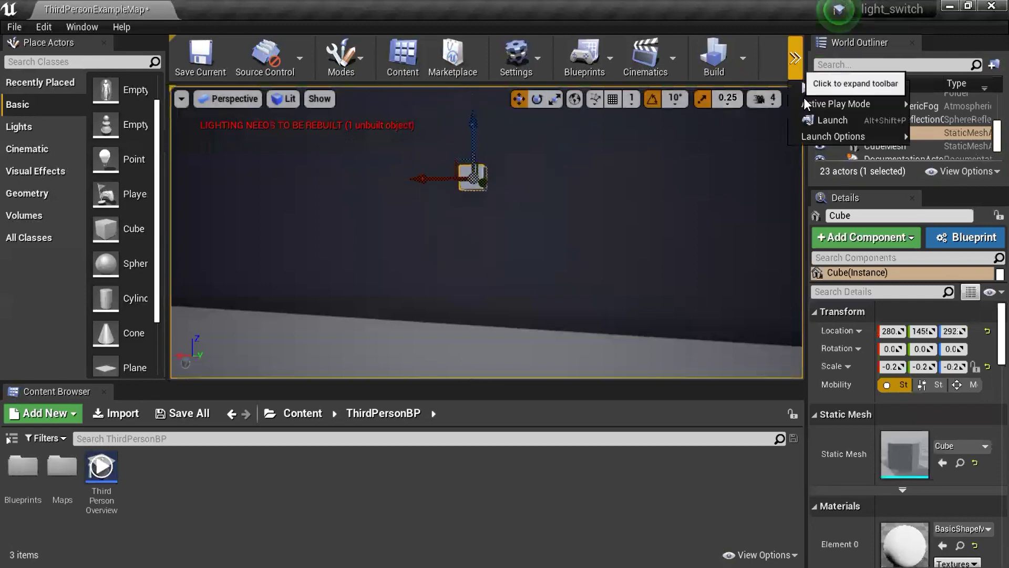
left_click(819, 92)
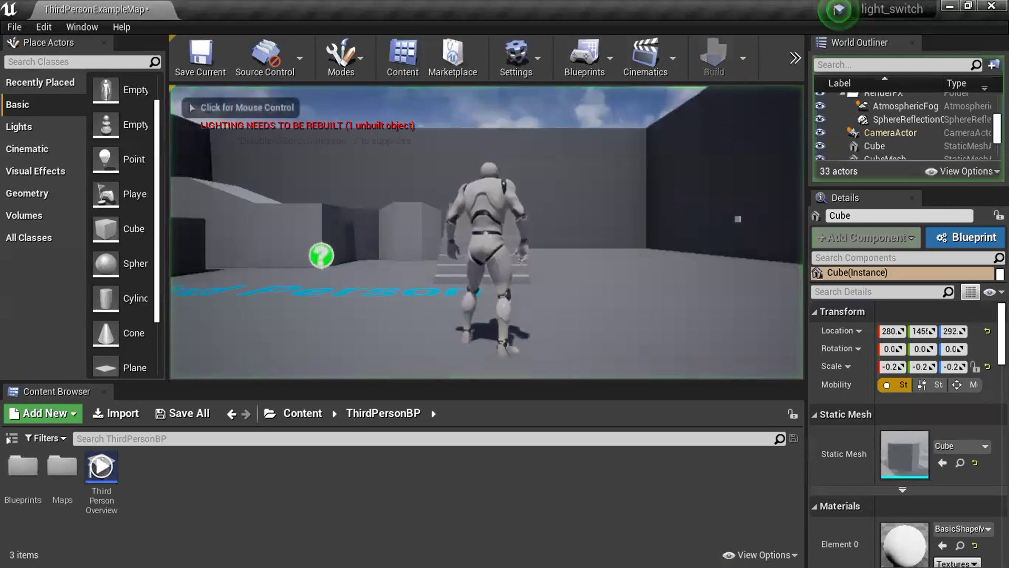
key("d")
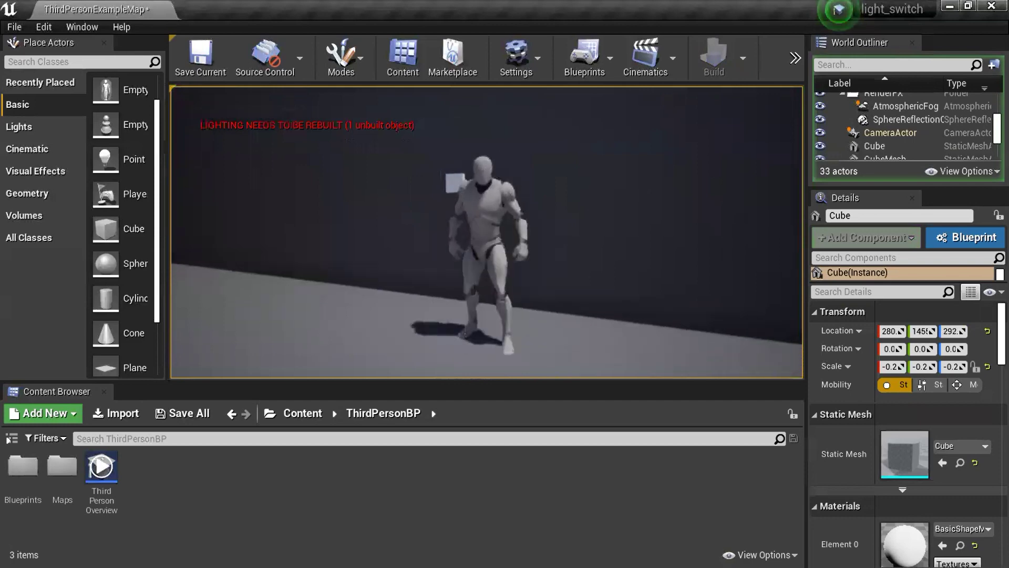
key("Escape")
right_click_drag(565, 261, 565, 261)
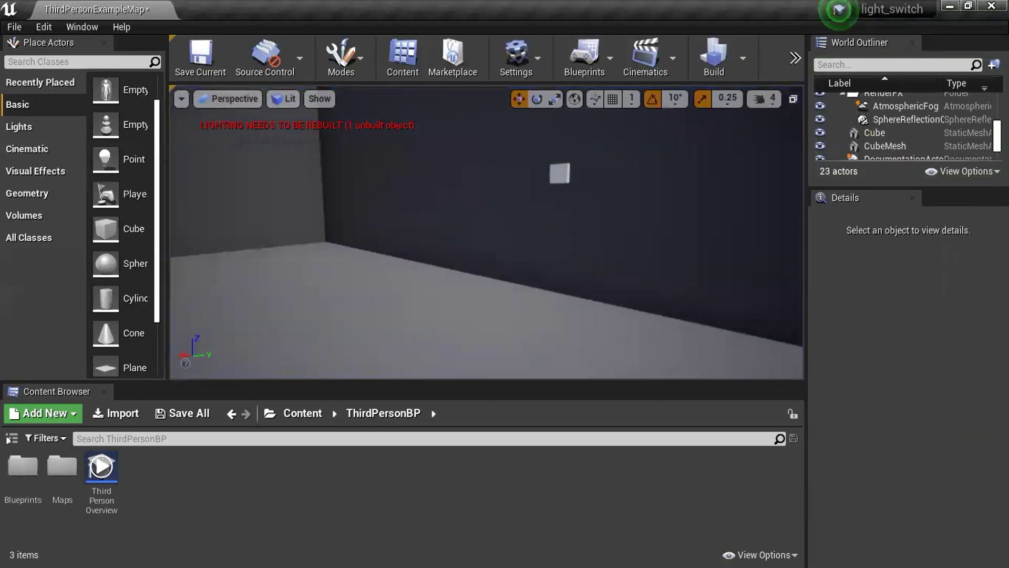
right_click_drag(450, 300, 450, 300)
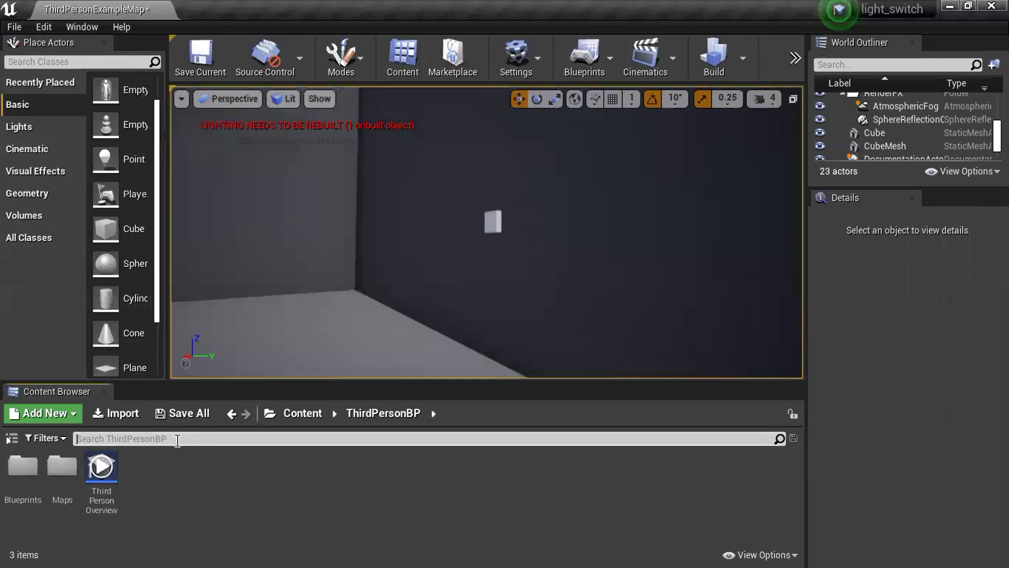
Find SM_Lamp_Wall in the Content Browser and place it in the level
type("lamp")
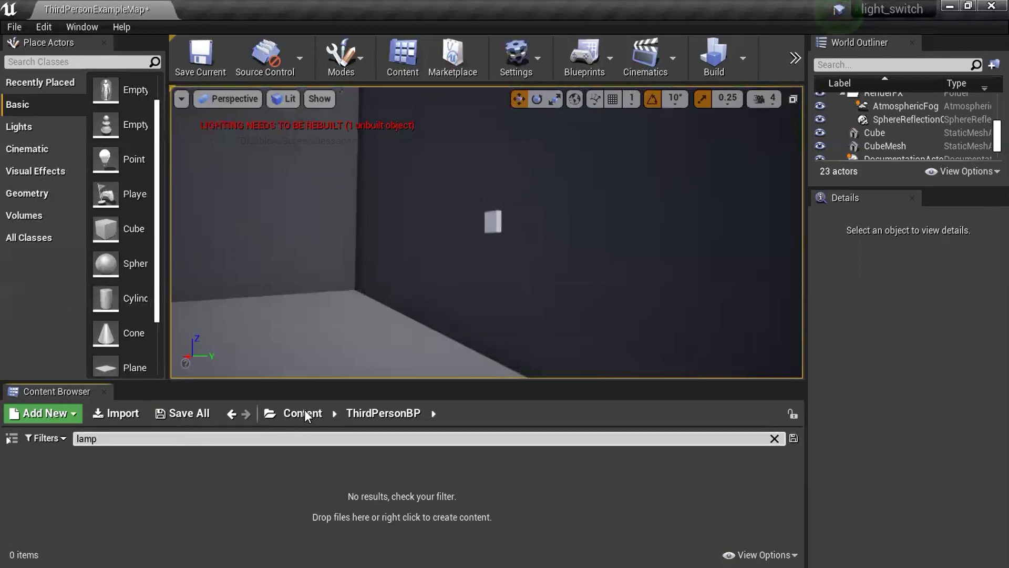
left_click(304, 410)
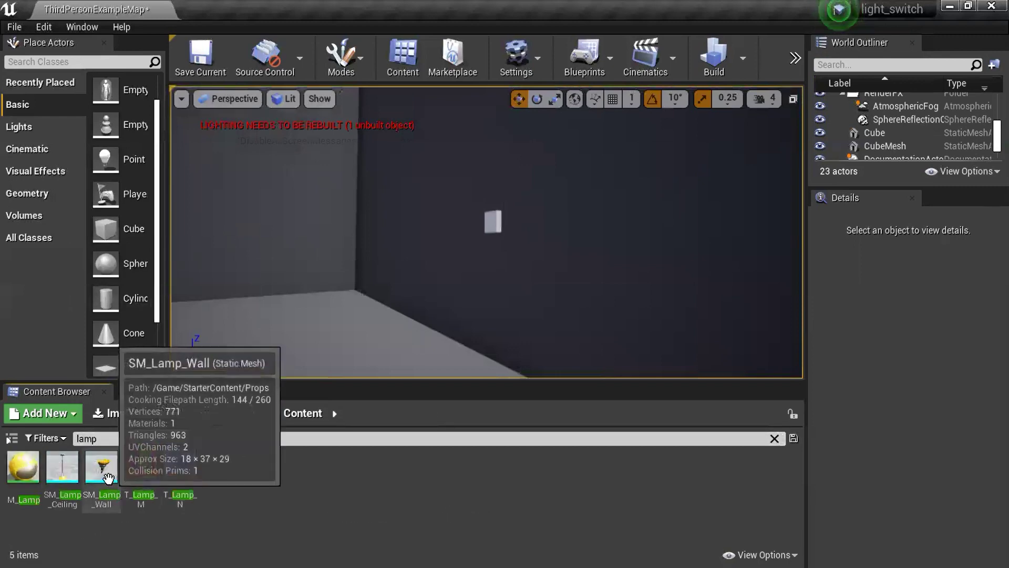
left_click_drag(99, 501, 480, 218)
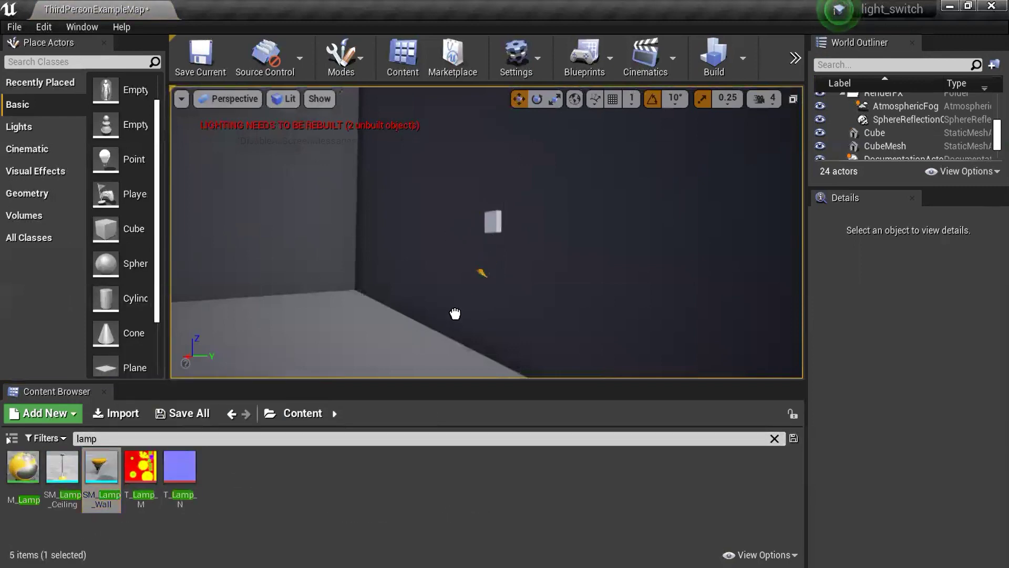
Raise the wall lamp to about Z 285 and X 399 against the wall
left_click(366, 338)
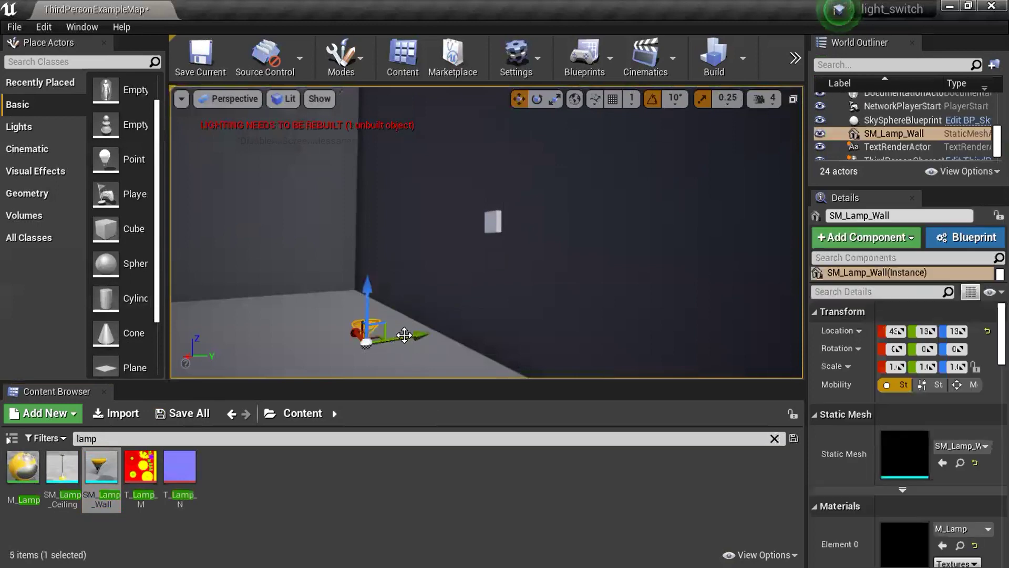
key("f")
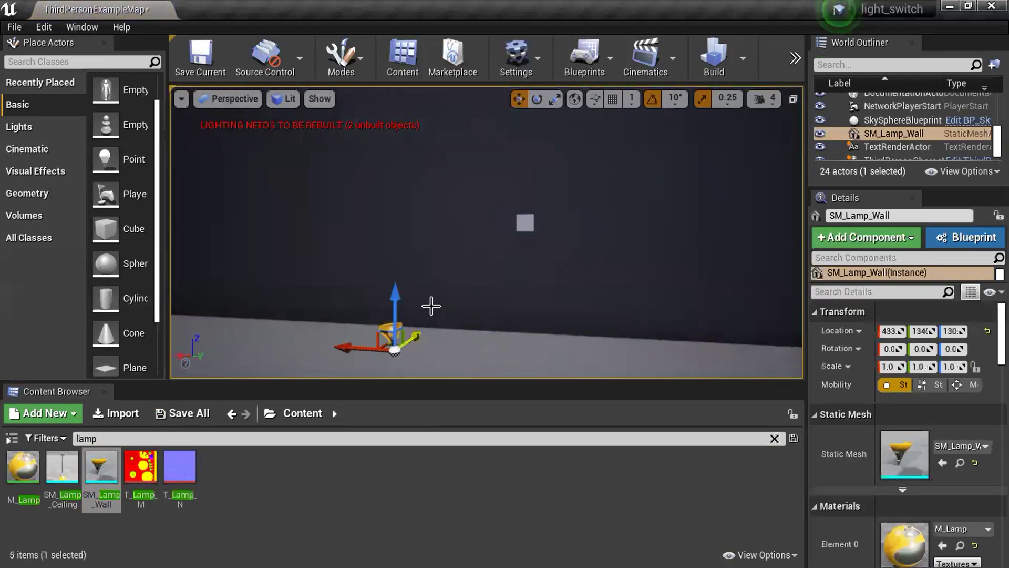
left_click_drag(389, 317, 425, 197)
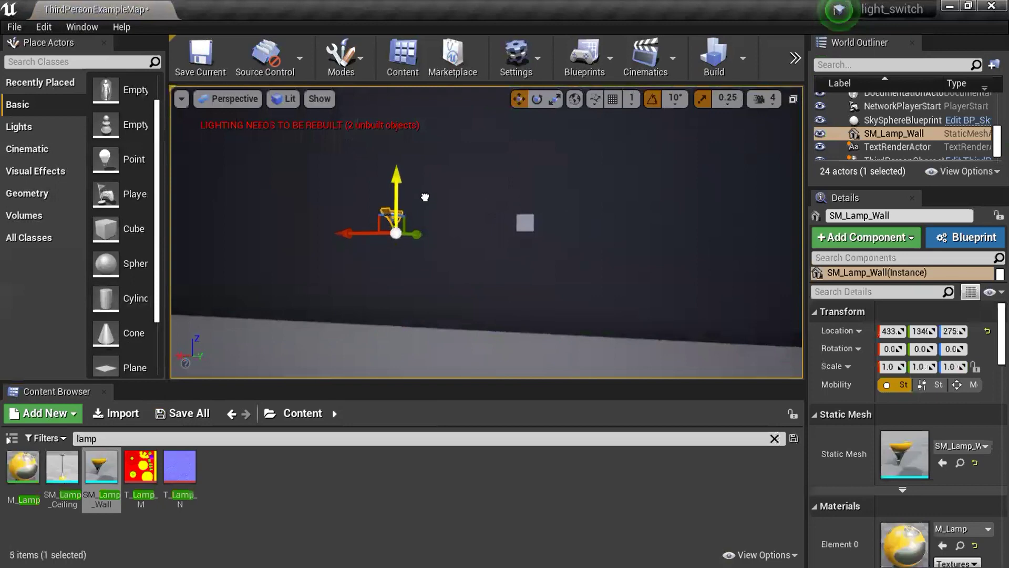
left_click_drag(361, 228, 394, 242)
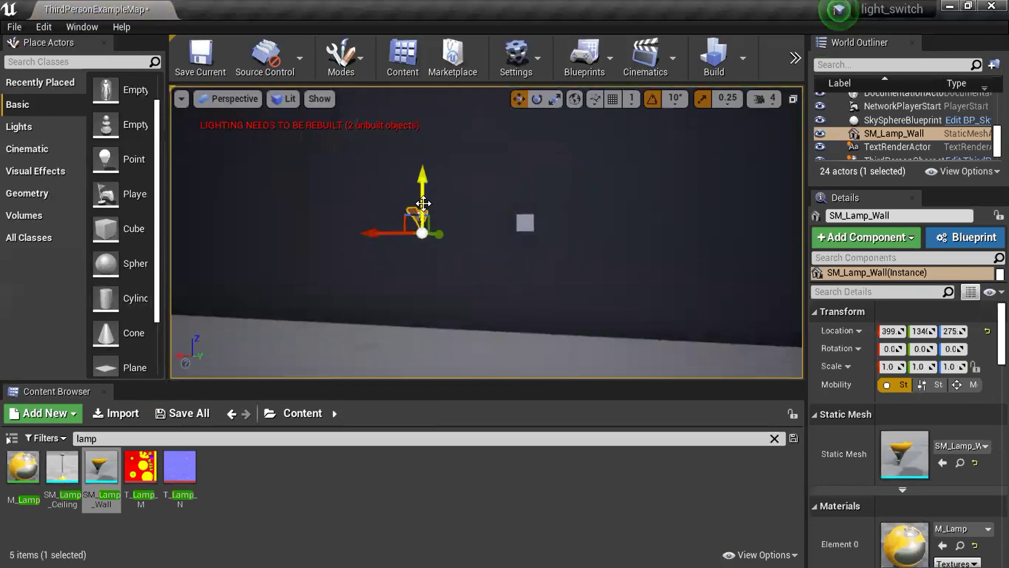
left_click_drag(423, 203, 421, 192)
mouse_move(420, 192)
right_mouse_down()
mouse_move(420, 157)
mouse_move(399, 221)
right_mouse_up()
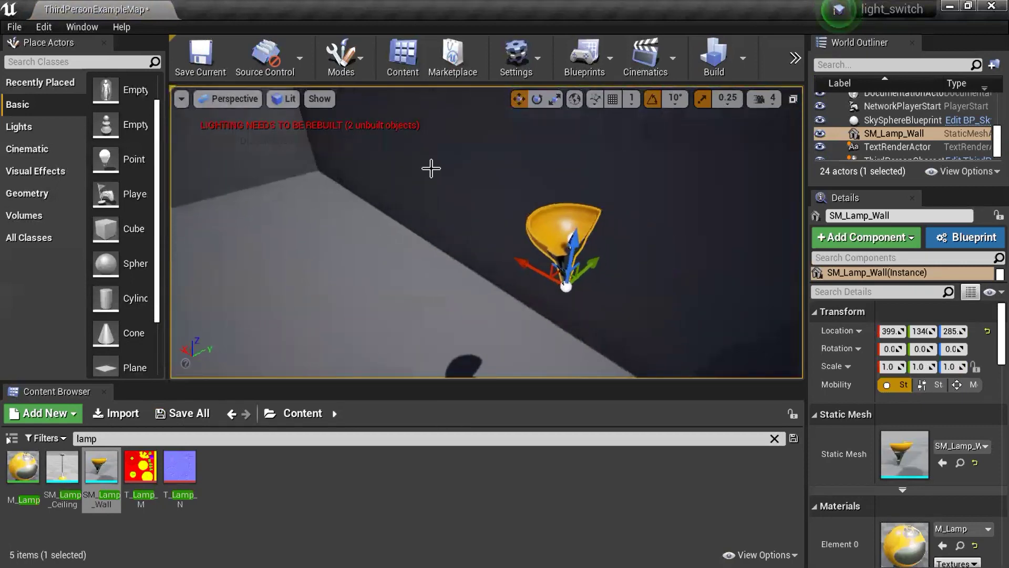
Rotate the wall lamp to Z -90 so it faces outward
key("e")
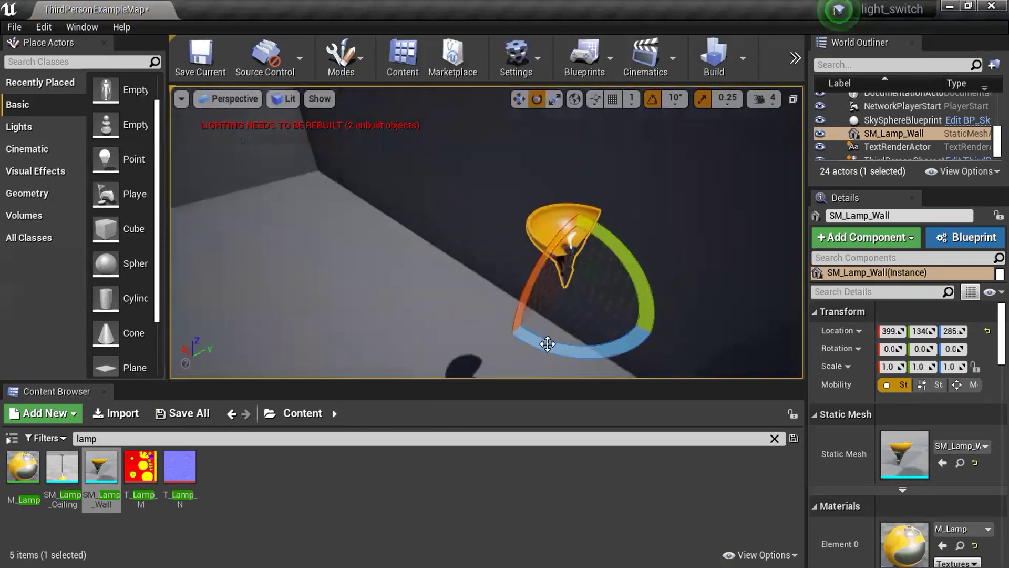
mouse_move(552, 342)
left_mouse_down()
mouse_move(475, 284)
mouse_move(507, 341)
left_mouse_up()
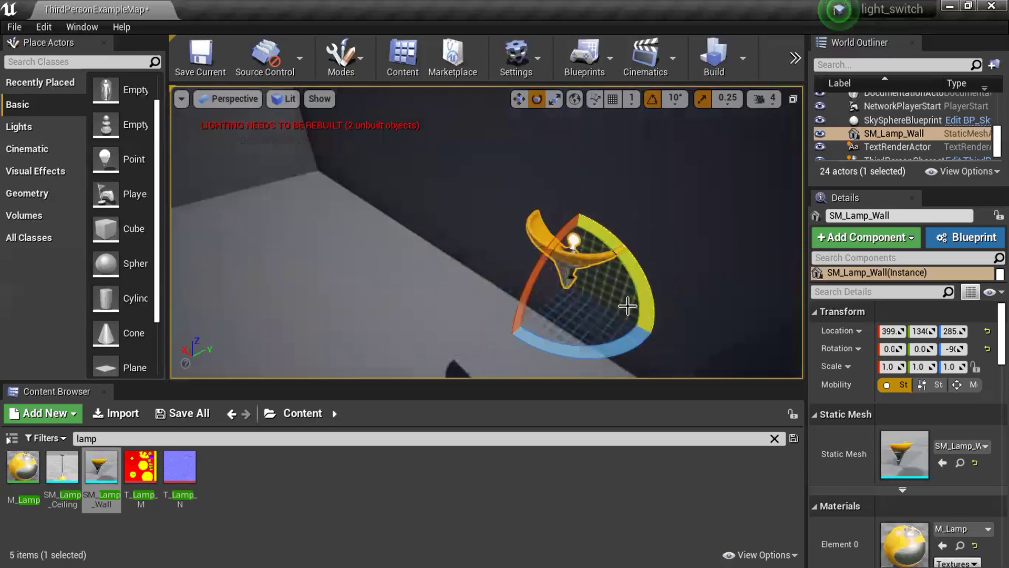
key("r")
Slide the lamp along Y to about 145, flush against the wall beside the cube
key("w")
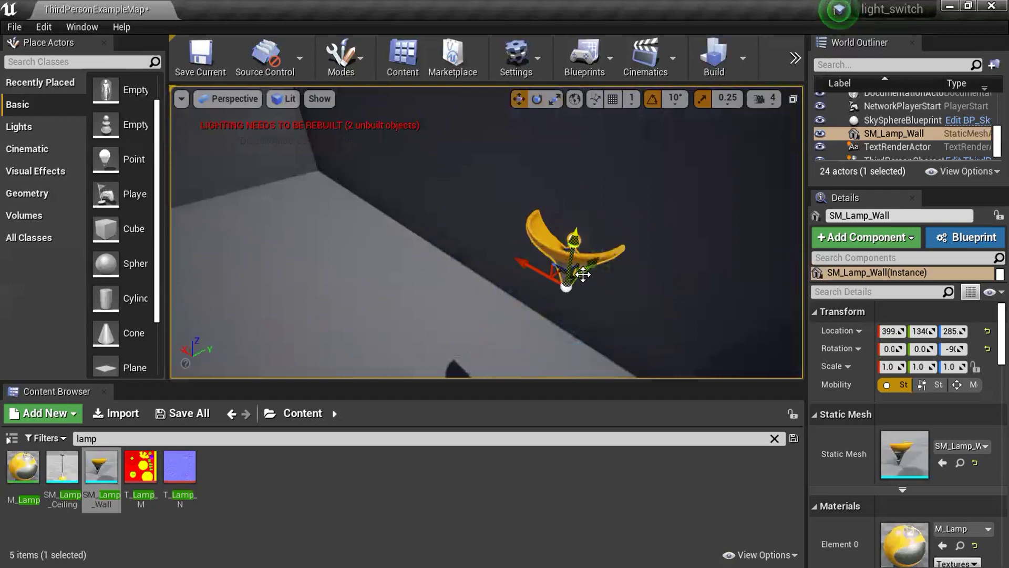
left_click_drag(566, 286, 668, 207)
right_click_drag(668, 207, 683, 210)
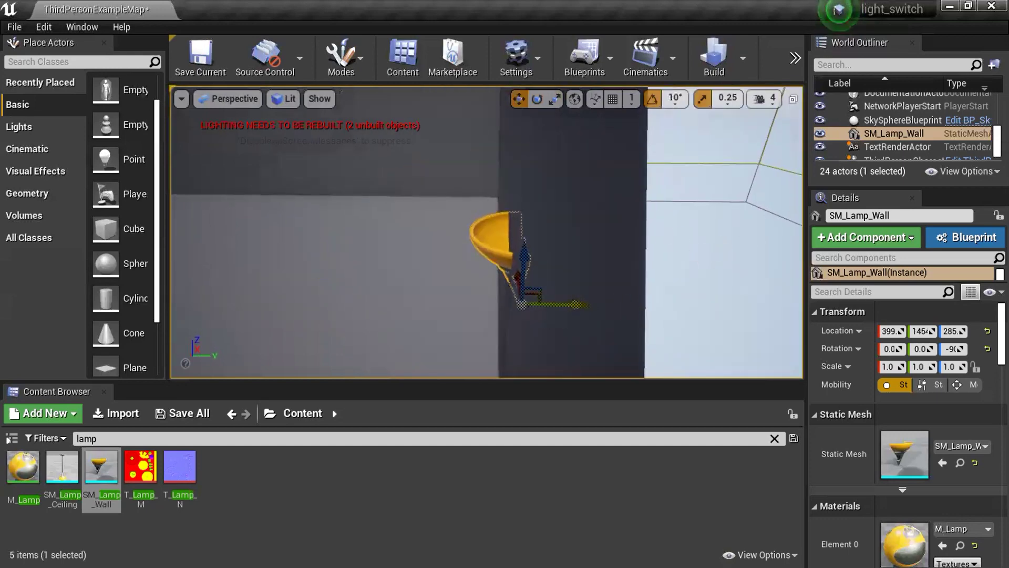
left_click_drag(578, 305, 571, 306)
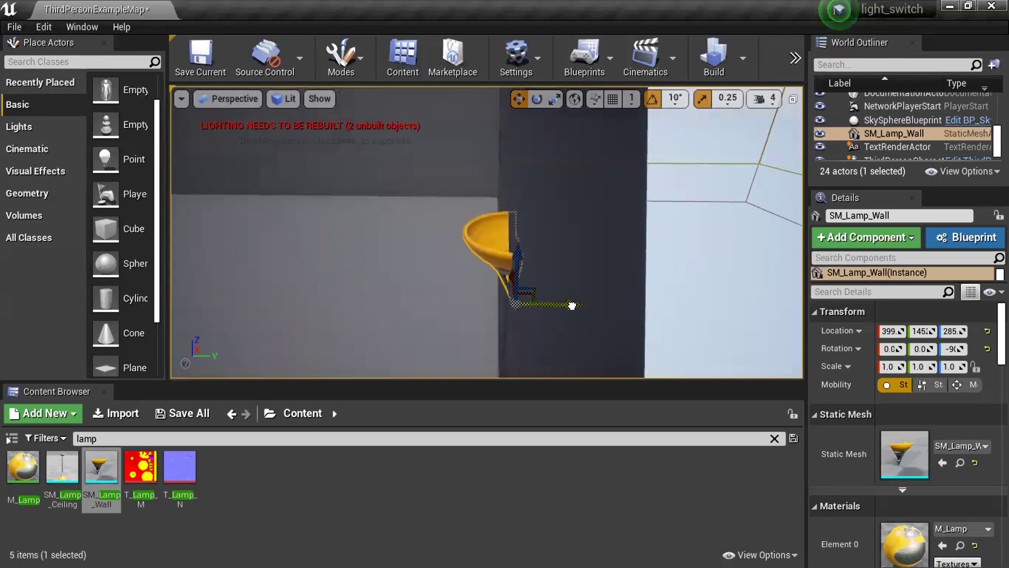
right_click_drag(340, 278, 341, 277)
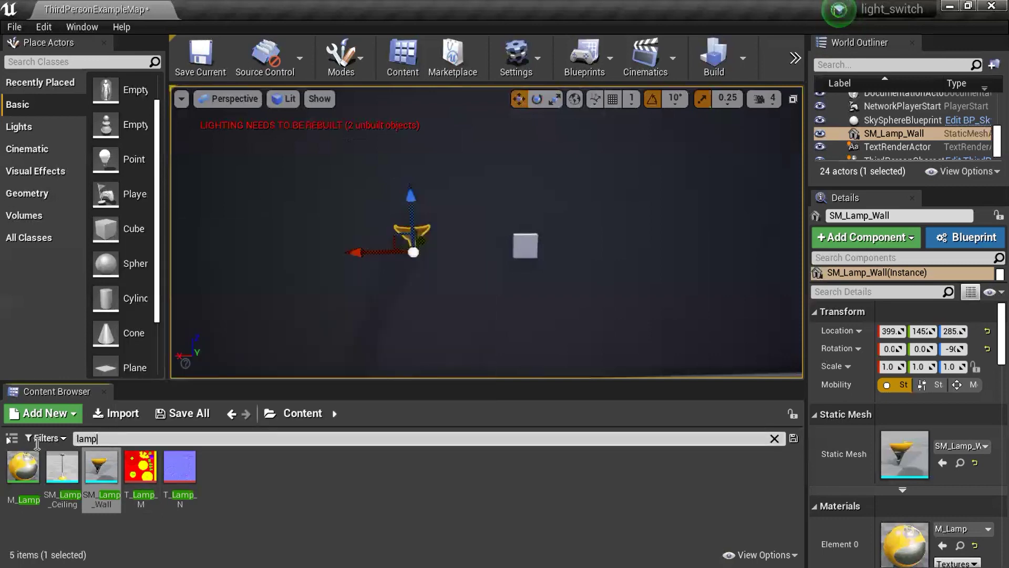
Add a Point Light from the Lights category just above the wall lamp
left_click(774, 438)
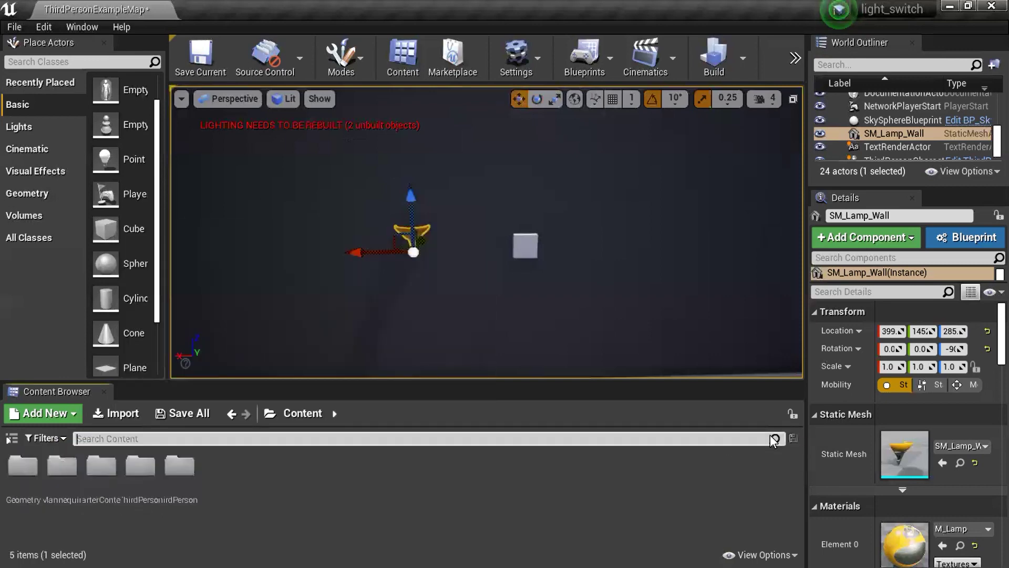
left_click(24, 129)
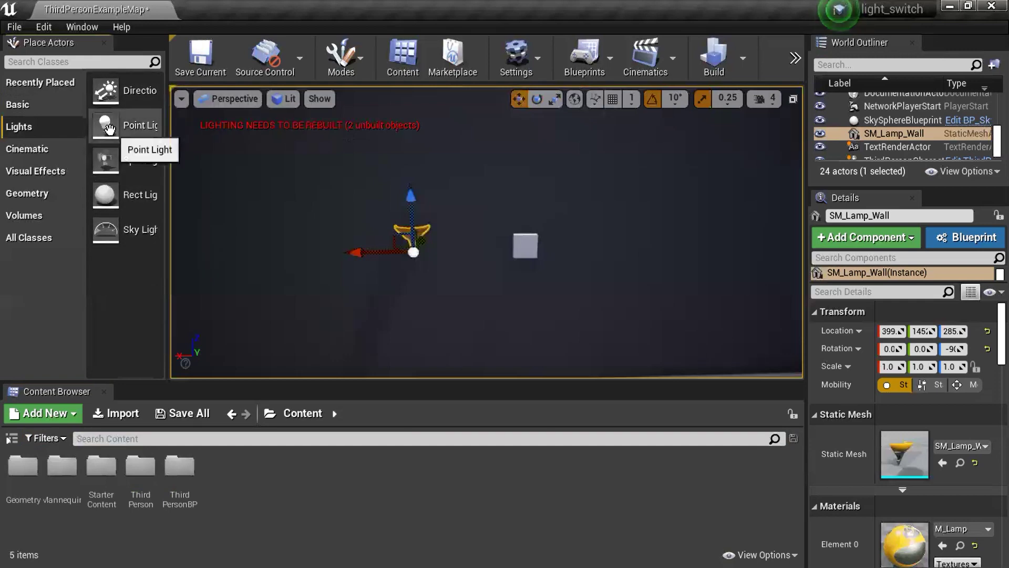
left_click_drag(134, 128, 226, 153)
left_click_drag(352, 195, 419, 202)
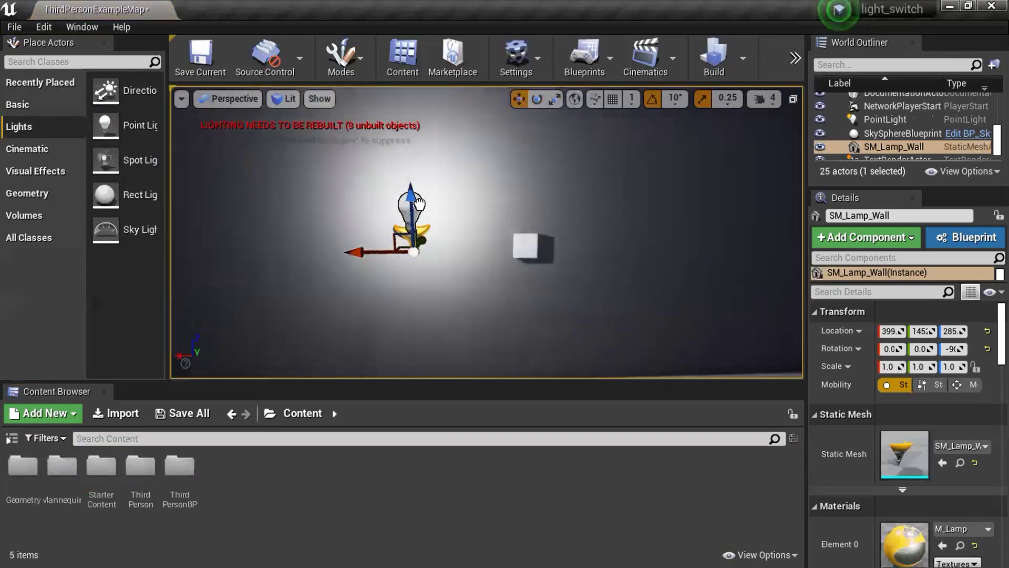
Move the point light into the lamp's shade at about Y 143, Z 323
left_click(420, 213)
right_click_drag(421, 214, 421, 214)
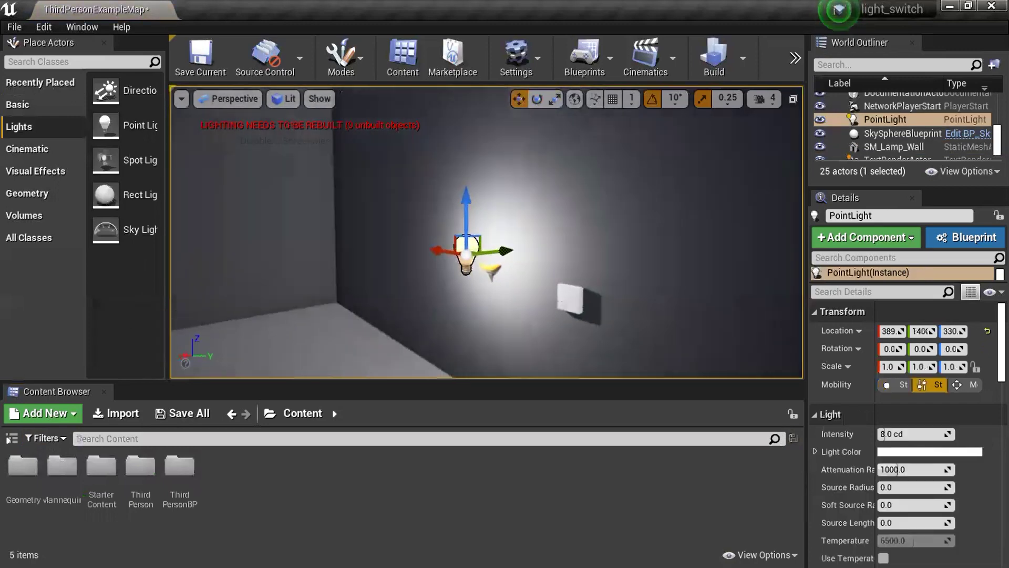
middle_click_drag(452, 297, 478, 313)
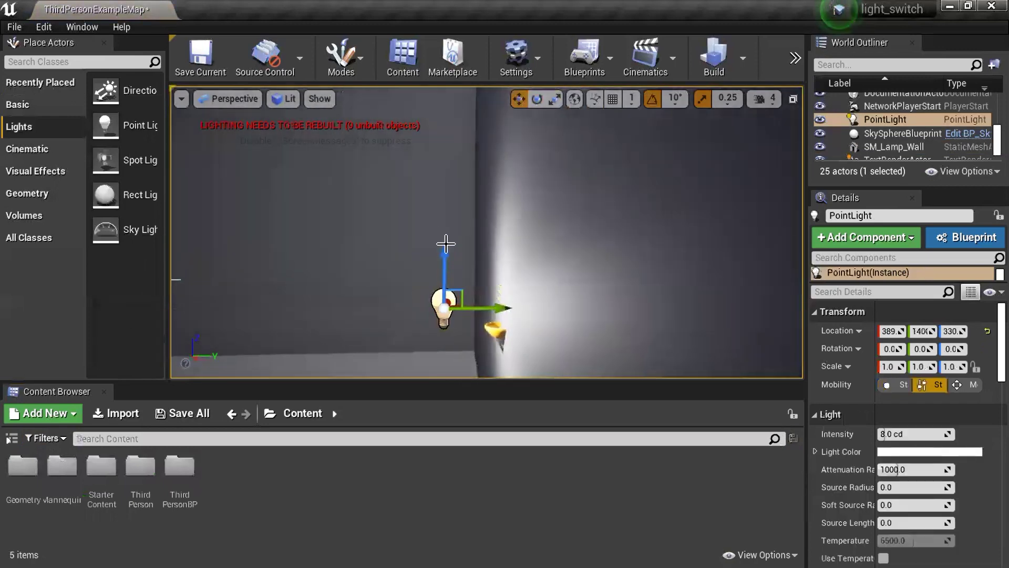
left_click_drag(505, 308, 546, 308)
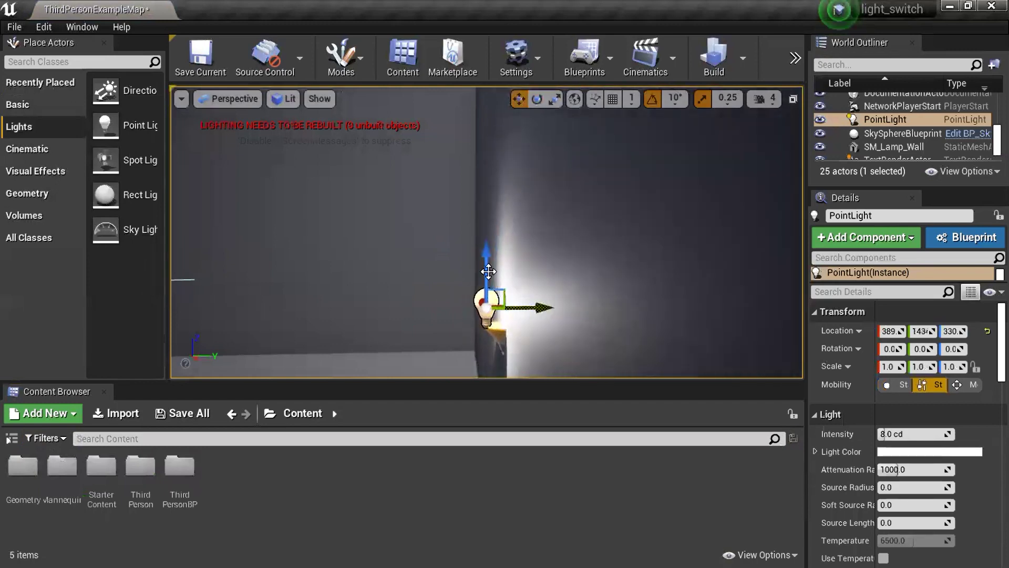
left_click_drag(485, 272, 484, 295)
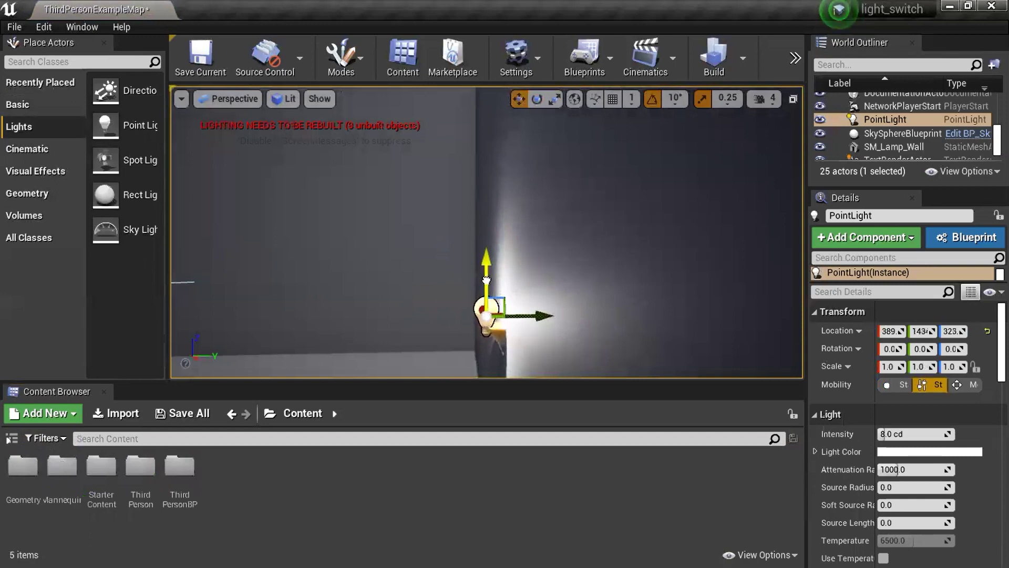
right_click_drag(347, 277, 389, 279)
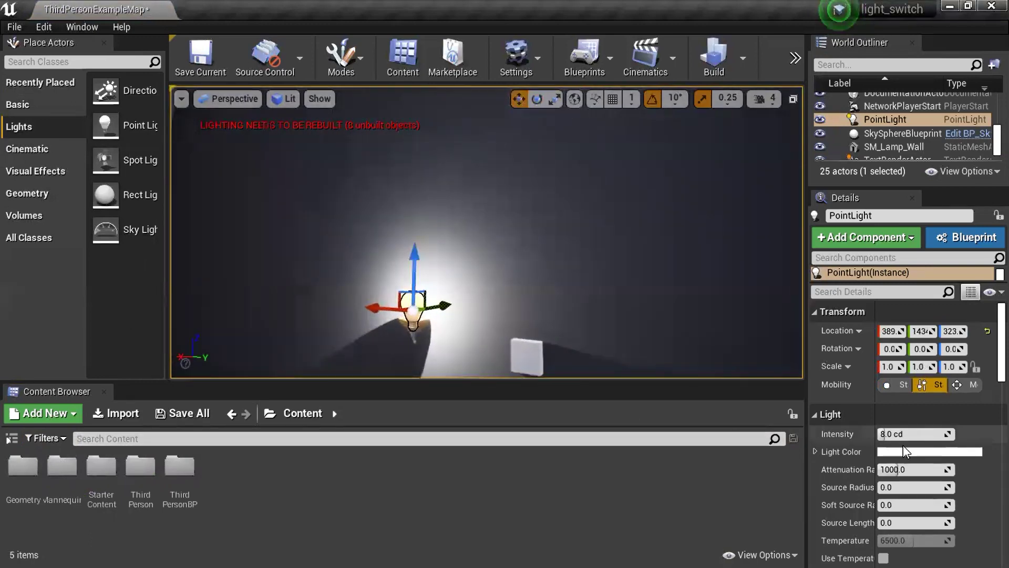
Set the point light's Light Color to green (sRGB 8AFF6F)
left_click(906, 451)
left_click(722, 289)
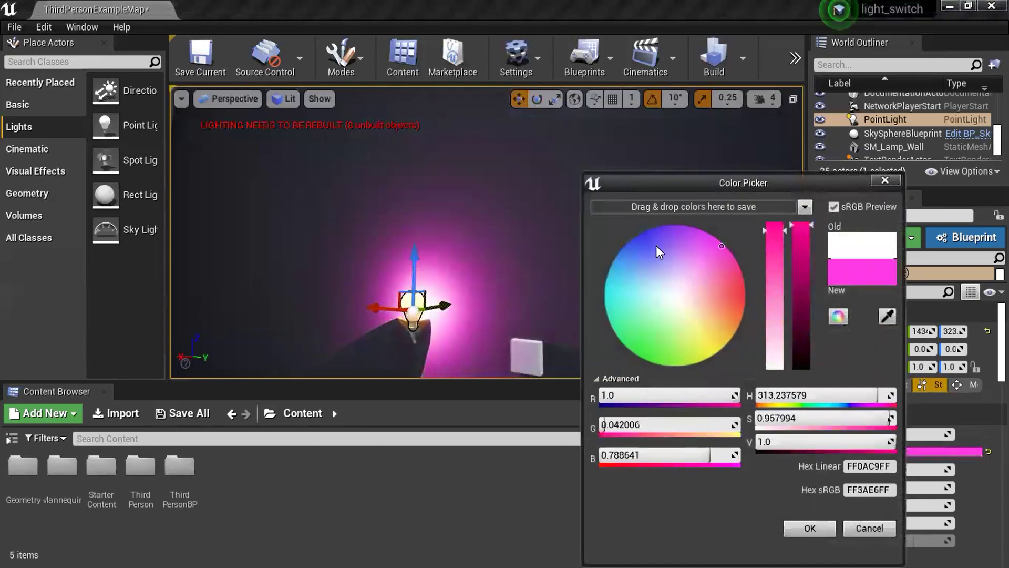
left_click(656, 246)
left_click(651, 350)
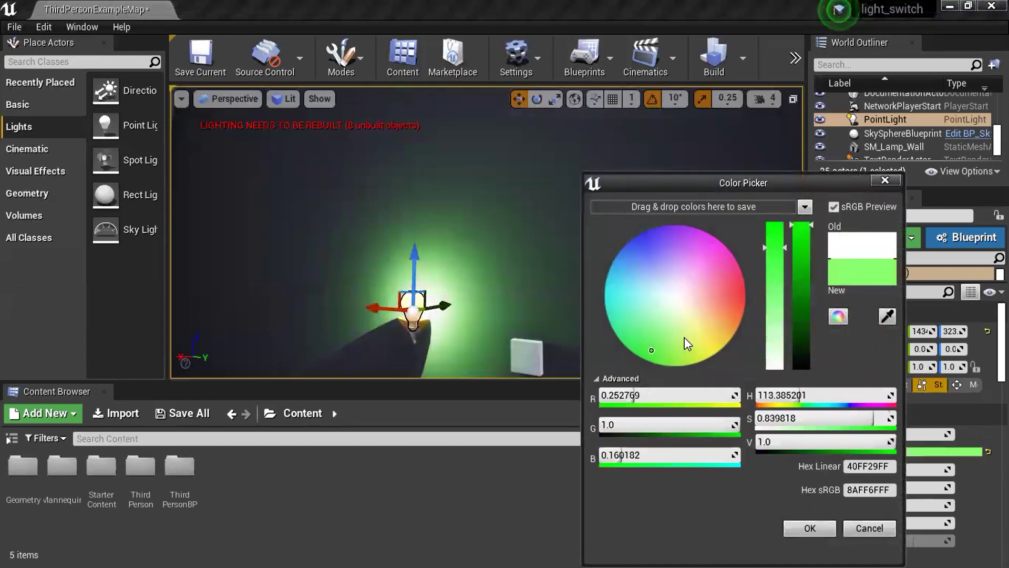
left_click(810, 527)
left_click_drag(428, 281, 428, 281)
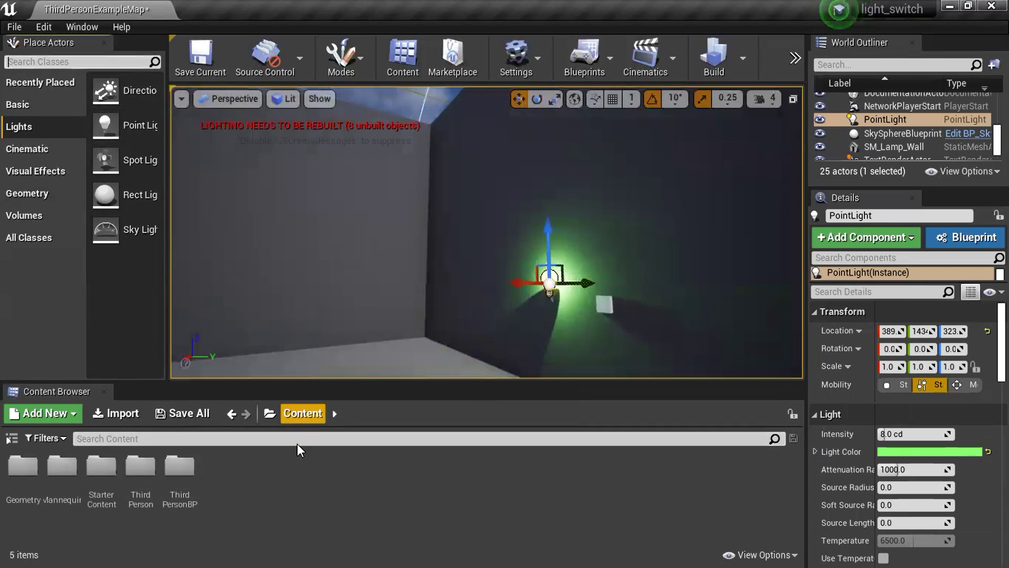
Create a 'trigger' folder in Content, open it, and bring up its new-asset options
left_click(46, 411)
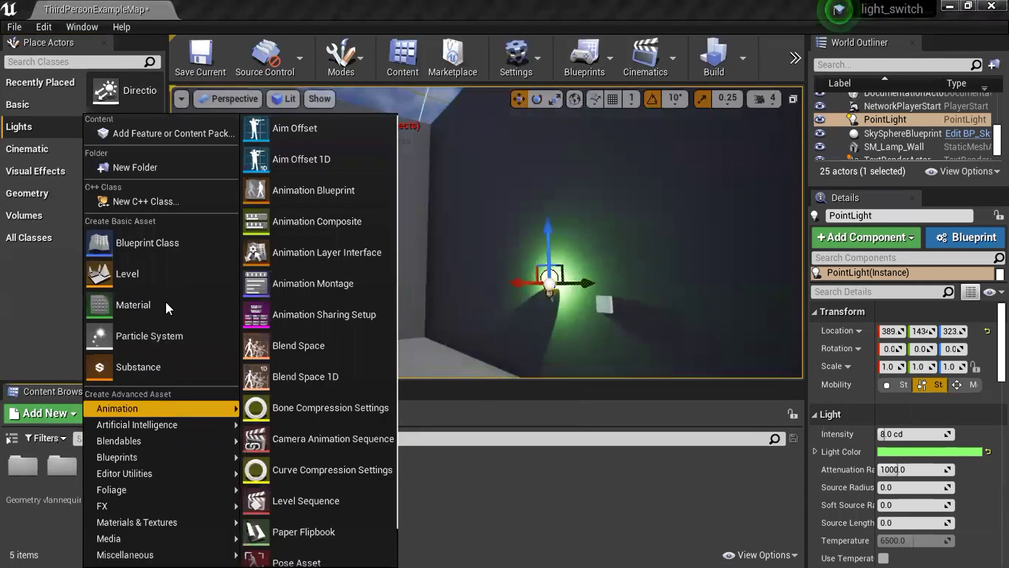
left_click(140, 169)
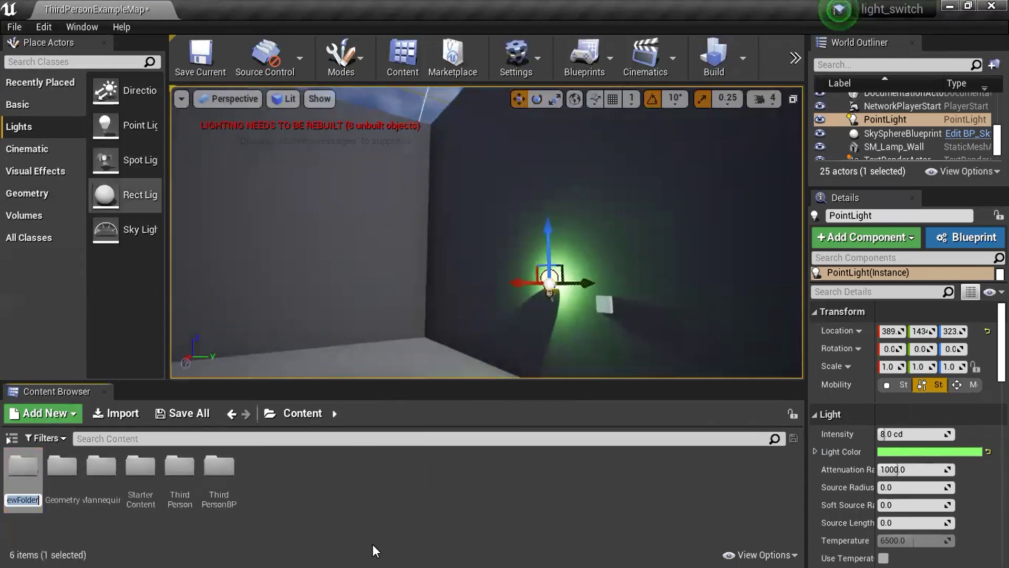
type("l")
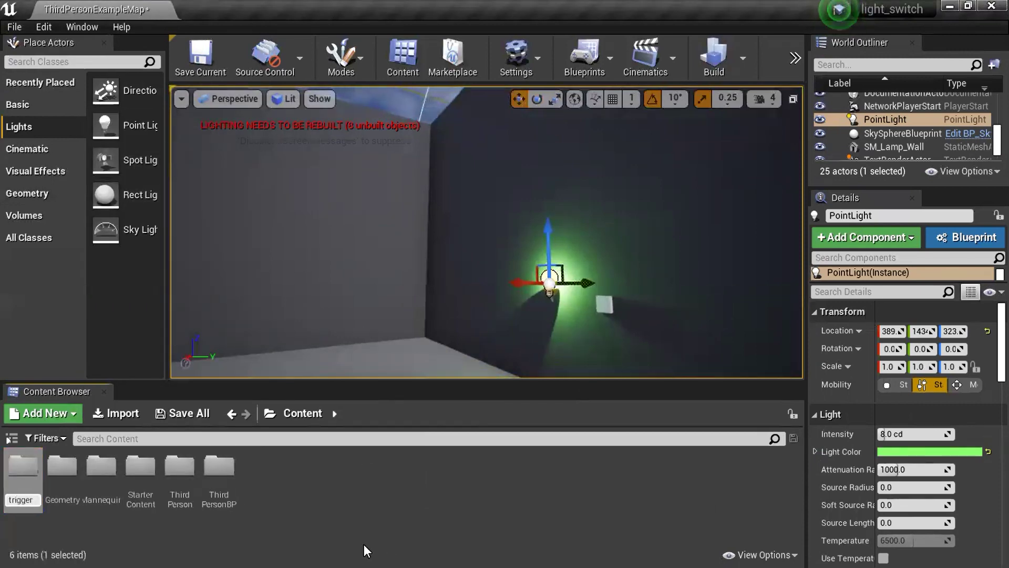
key("Return")
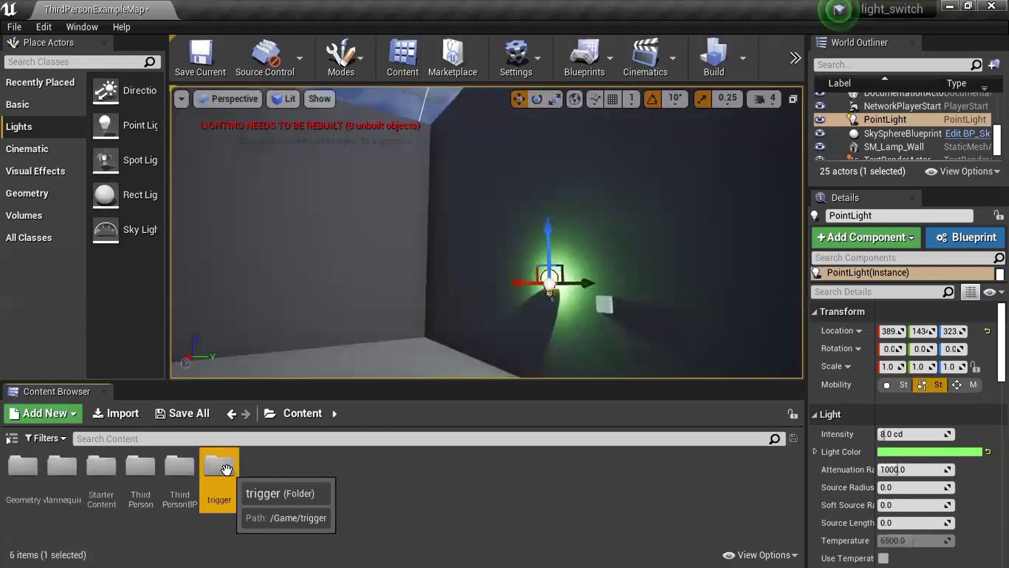
double_click(226, 468)
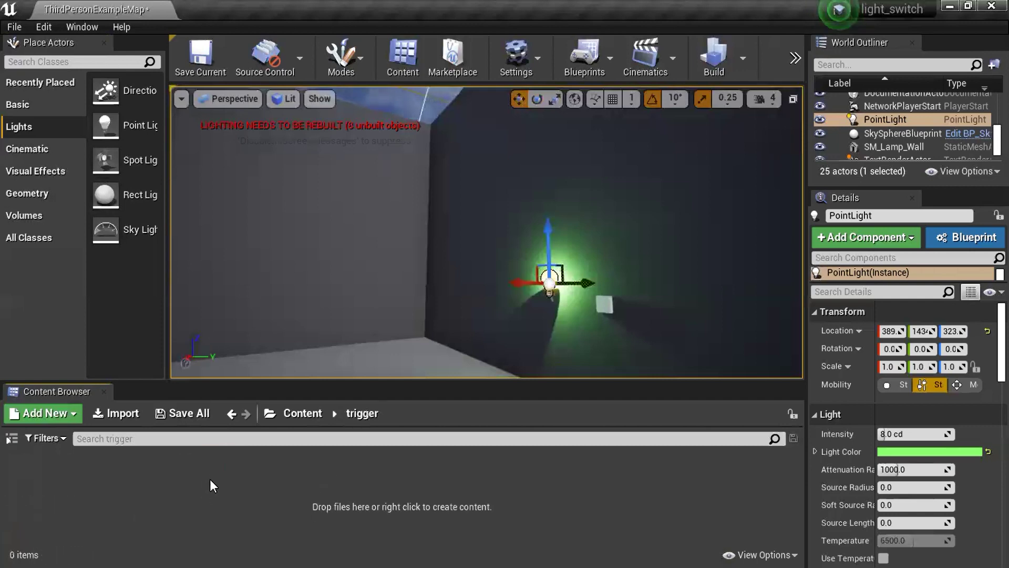
right_click(210, 478)
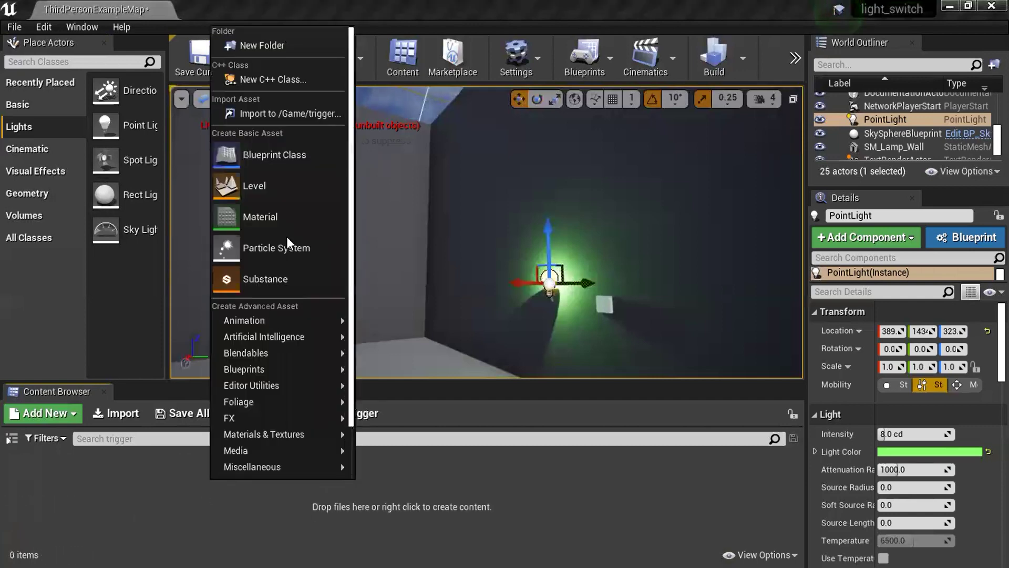
Create a new Blueprint class with TriggerBox as parent and name it trigger_switch01
left_click(275, 162)
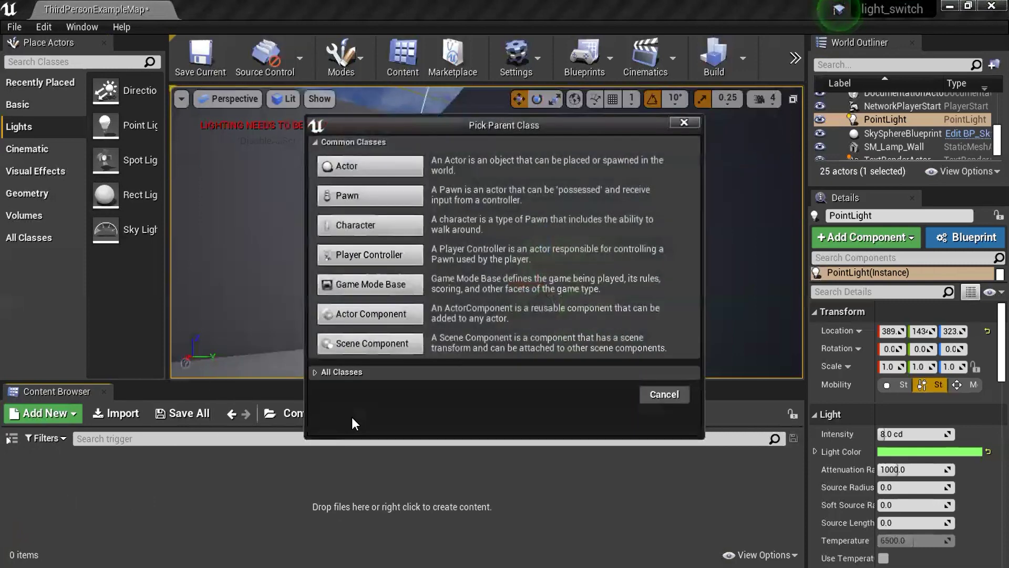
left_click(353, 371)
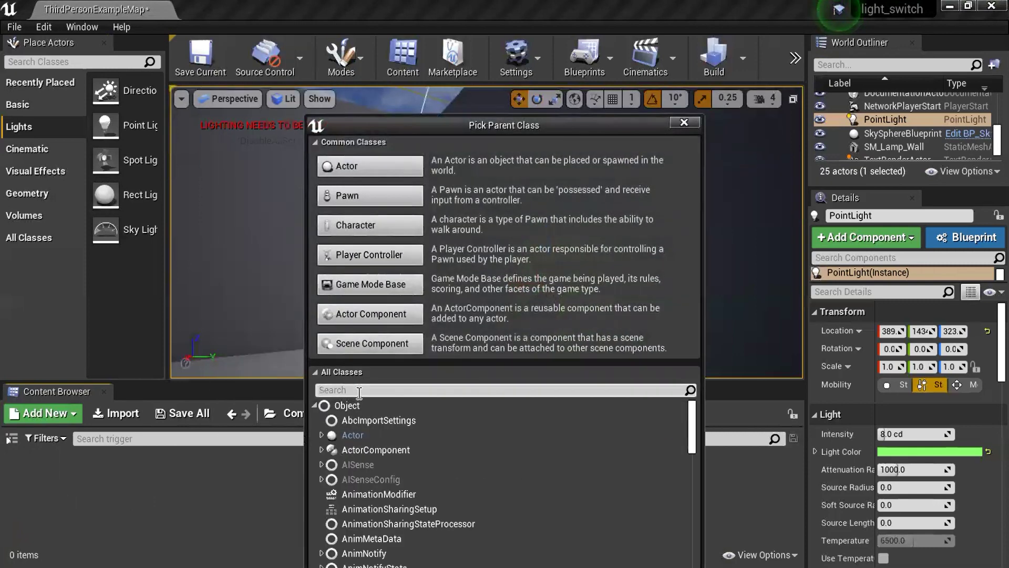
type("trigger")
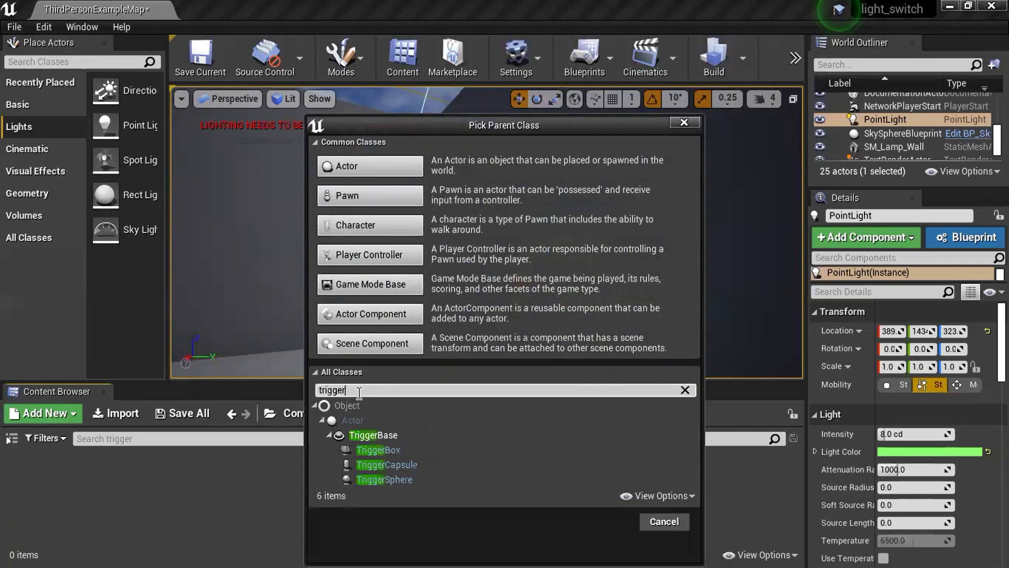
left_click(377, 449)
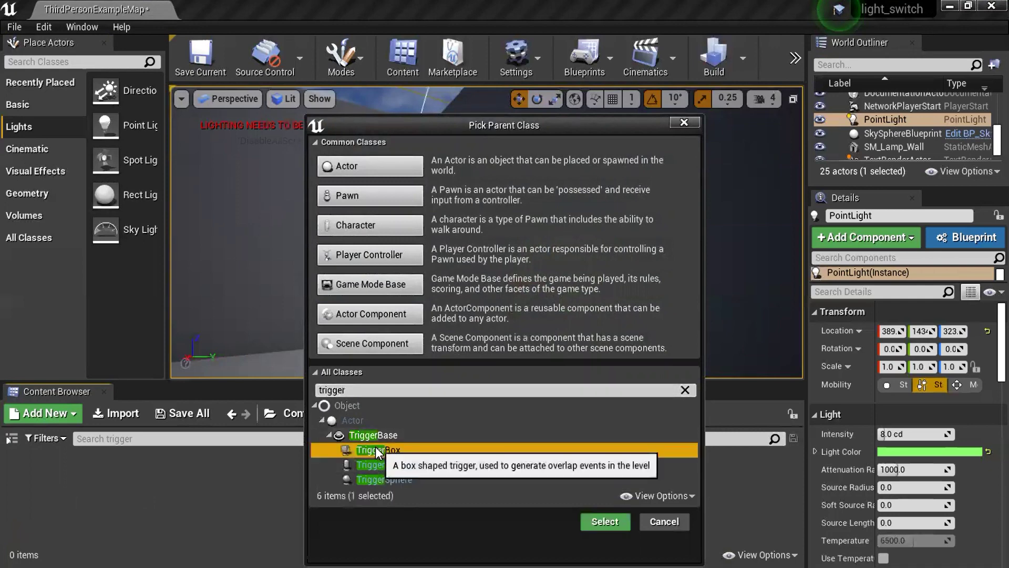
left_click(604, 522)
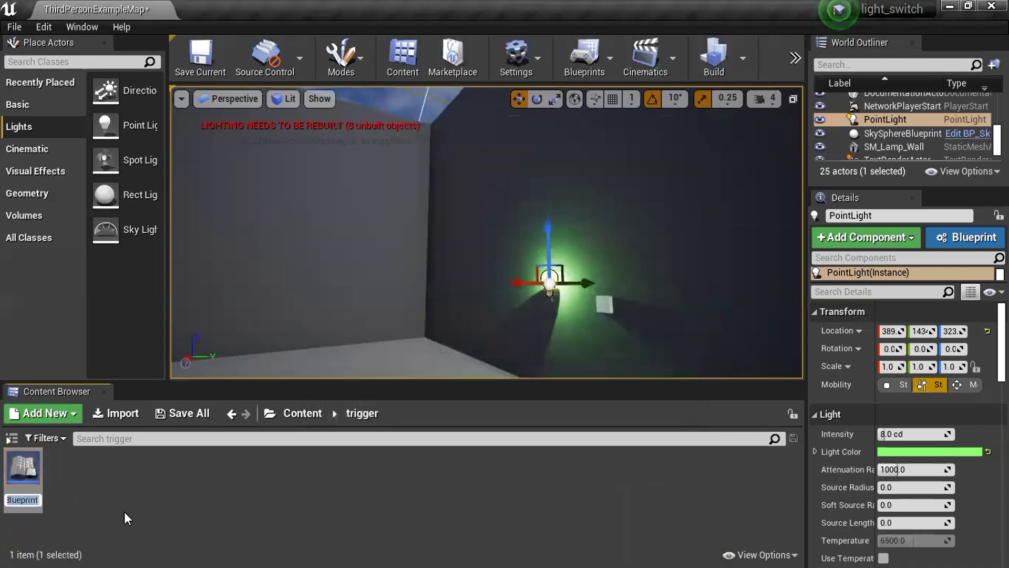
key("BackSpace")
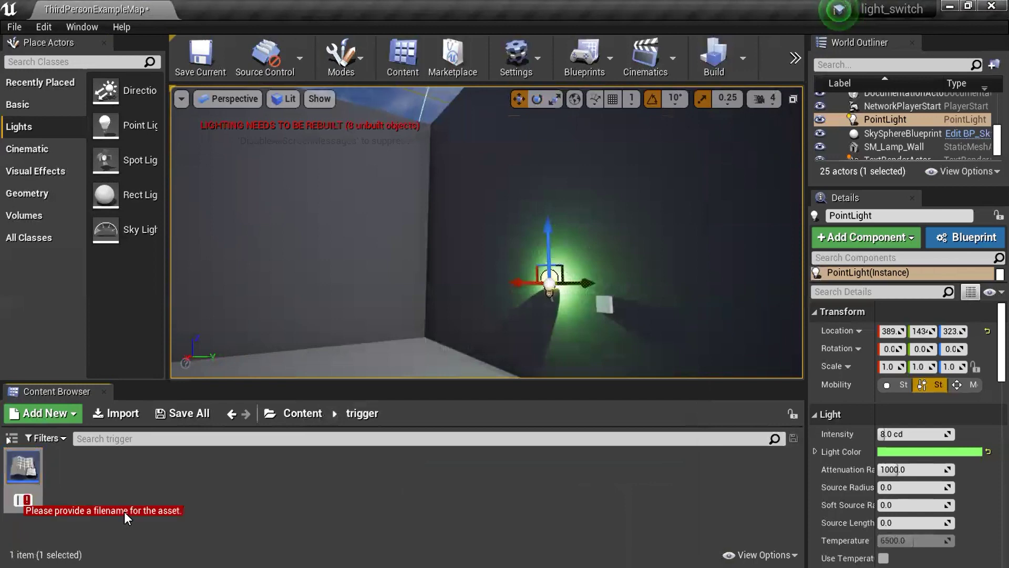
type("tri")
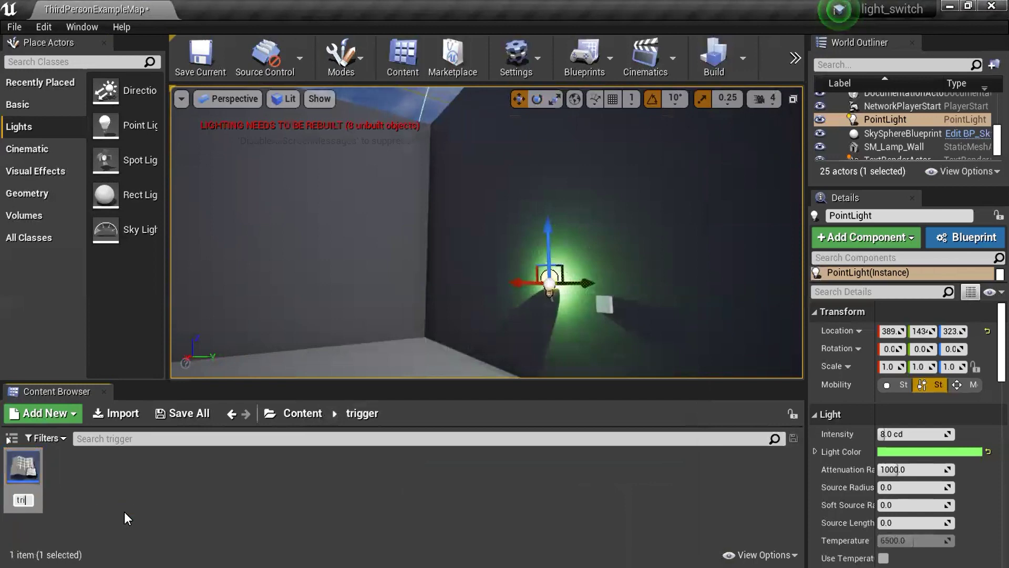
type("gger")
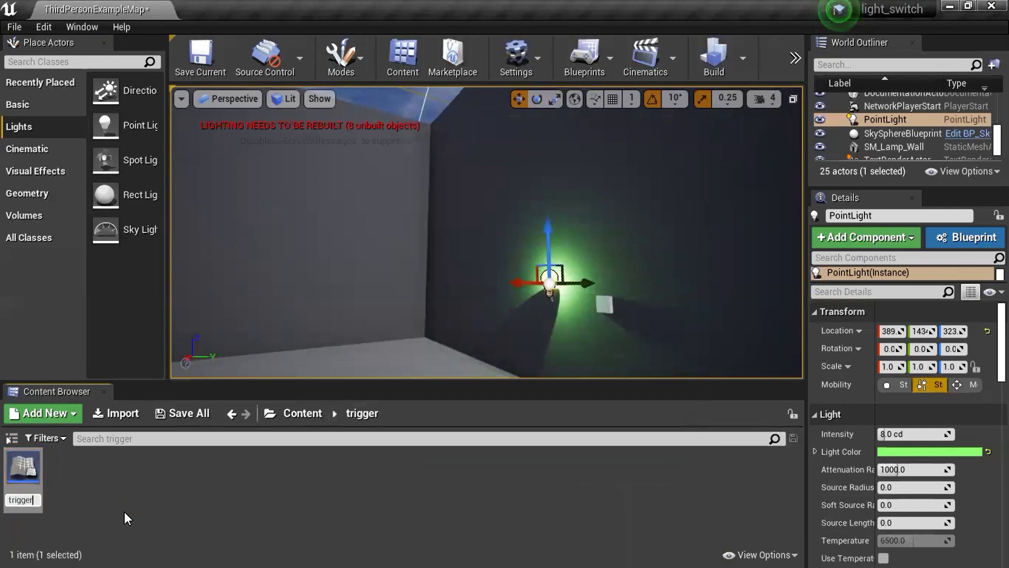
type("_s")
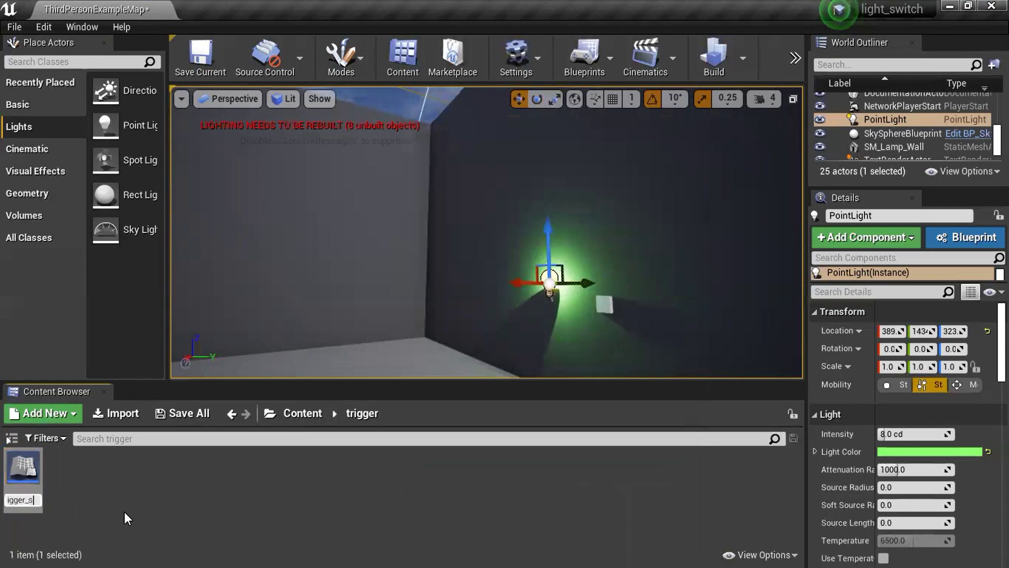
type("witch")
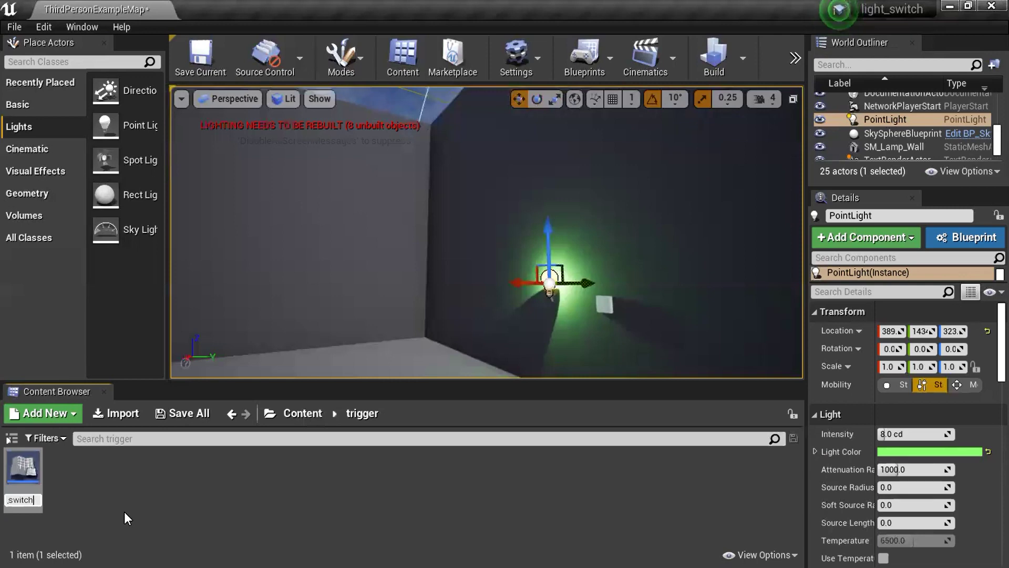
type("01")
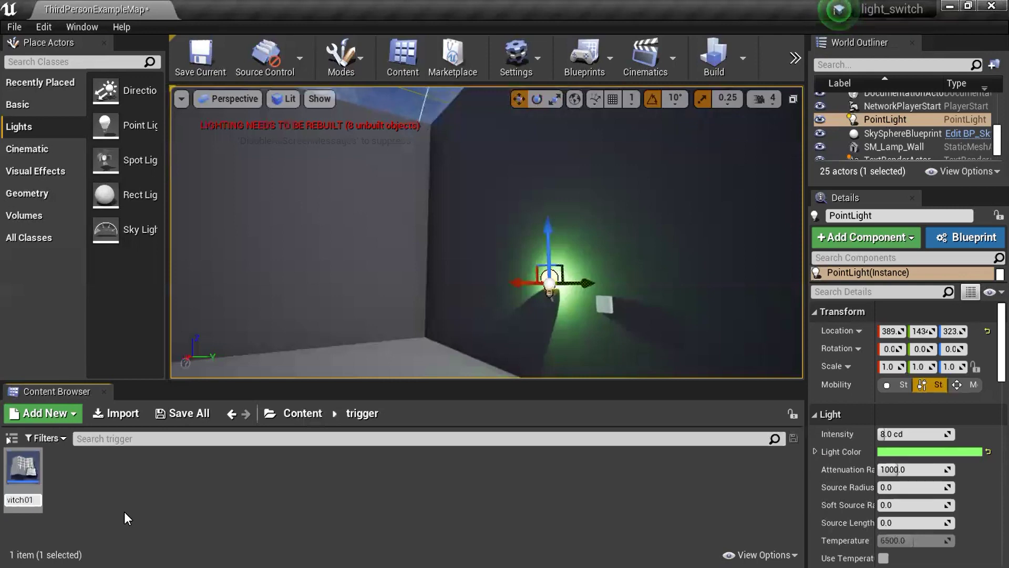
key("Return")
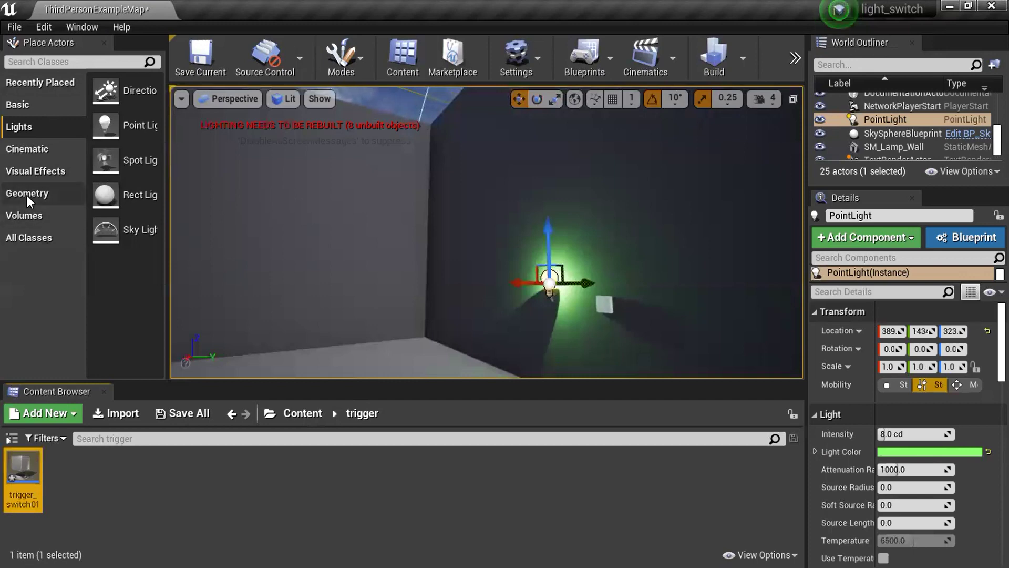
Place a trigger_switch01 instance in the level at the base of the green wall lamp
left_click(29, 209)
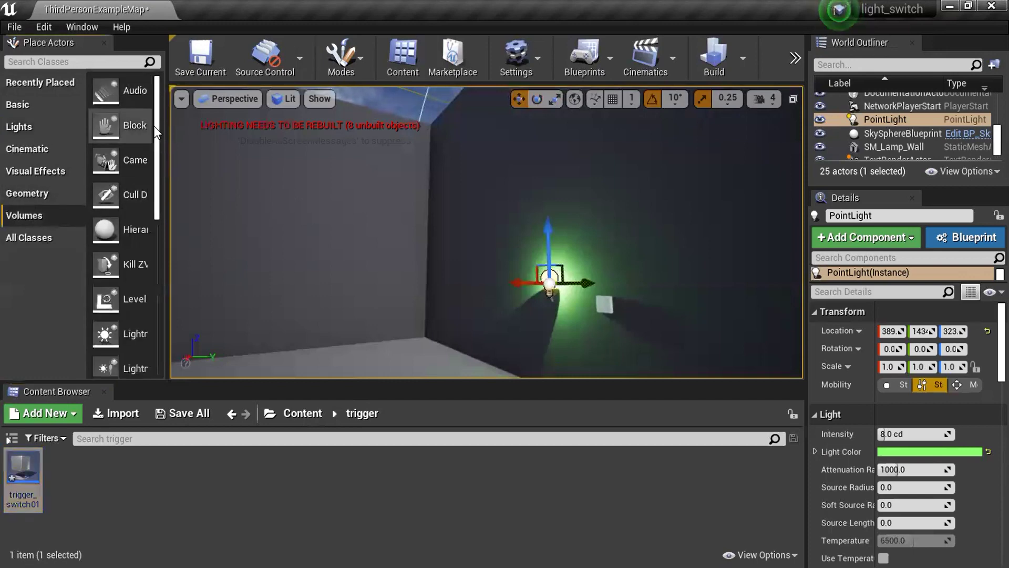
scroll(157, 198, "down", 5)
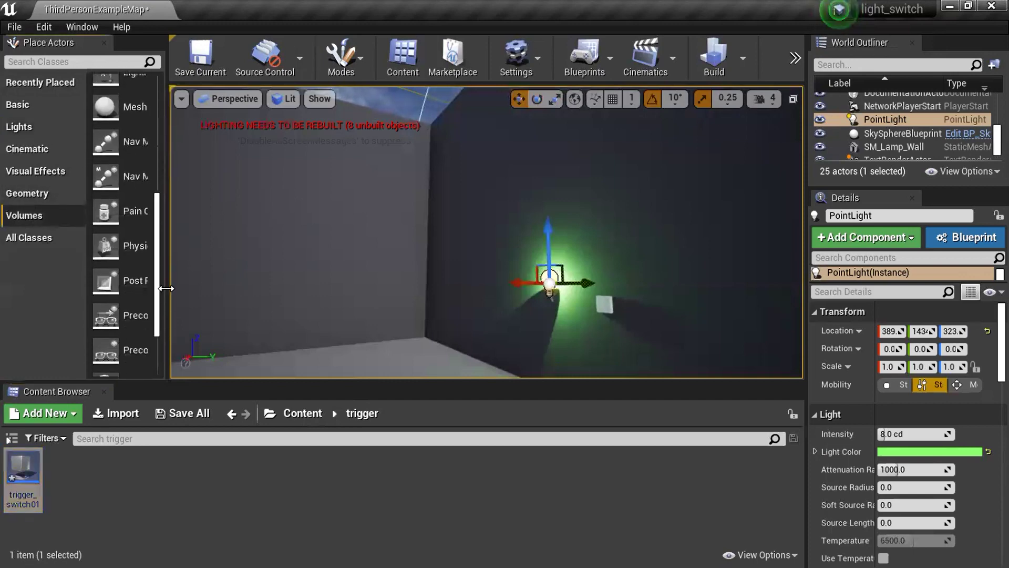
scroll(166, 288, "down", 3)
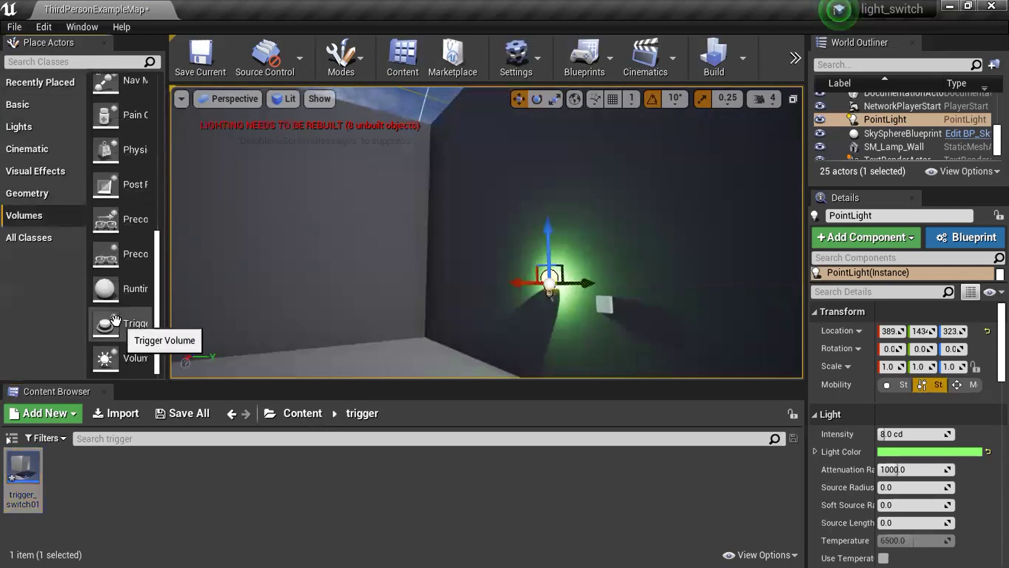
left_click_drag(136, 323, 611, 317)
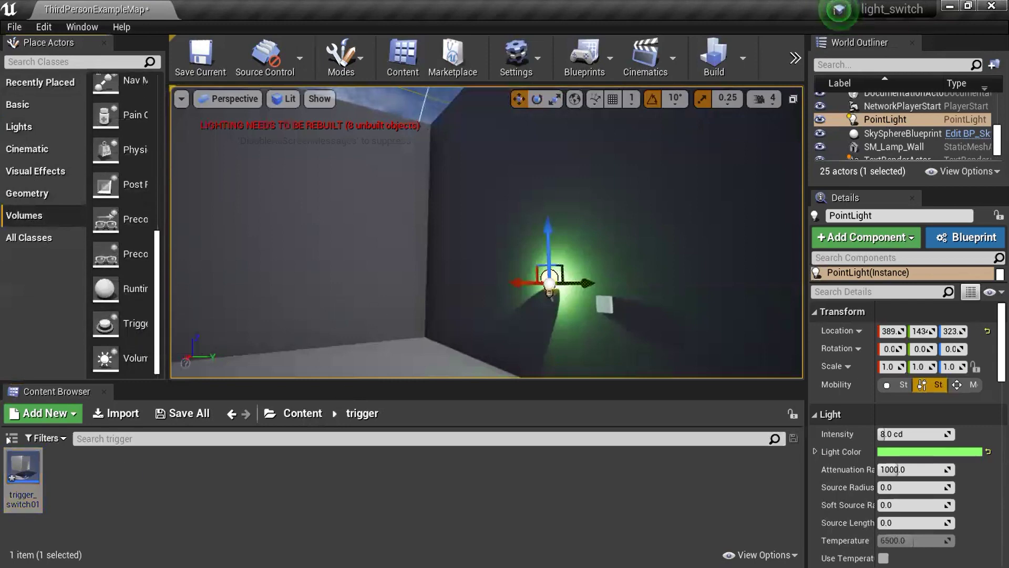
right_click_drag(330, 316, 333, 369)
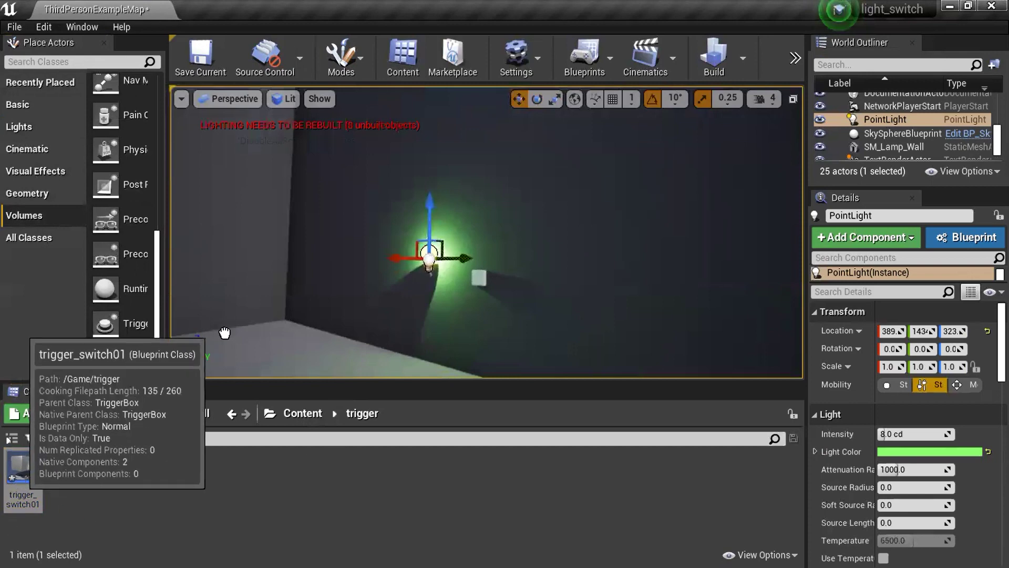
left_click_drag(23, 473, 463, 358)
mouse_move(463, 357)
right_mouse_down()
mouse_move(431, 362)
mouse_move(475, 342)
right_mouse_up()
Slightly widen the trigger box and move it up and along the wall to the lamp
key("e")
key("r")
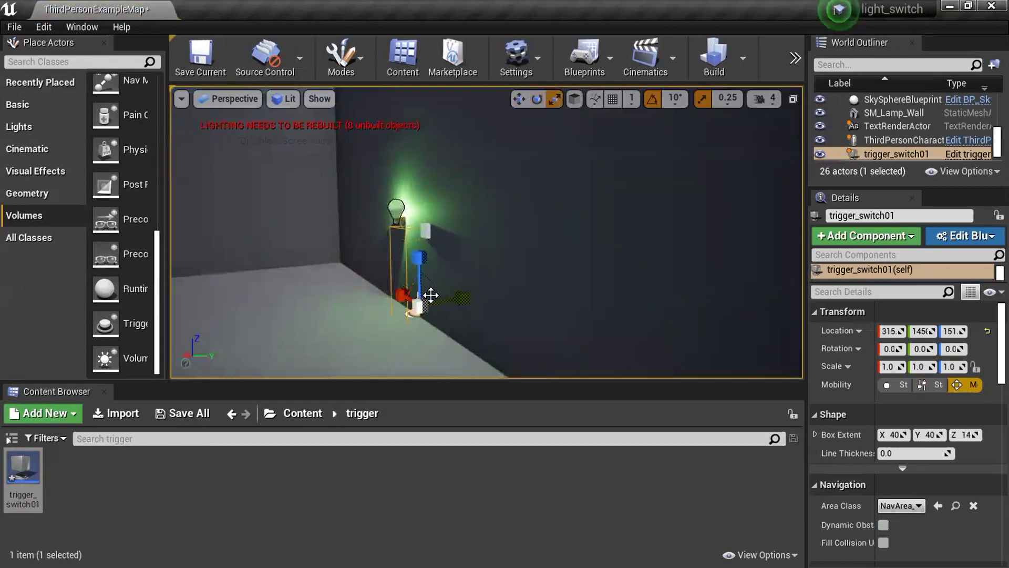
left_click_drag(415, 304, 423, 302)
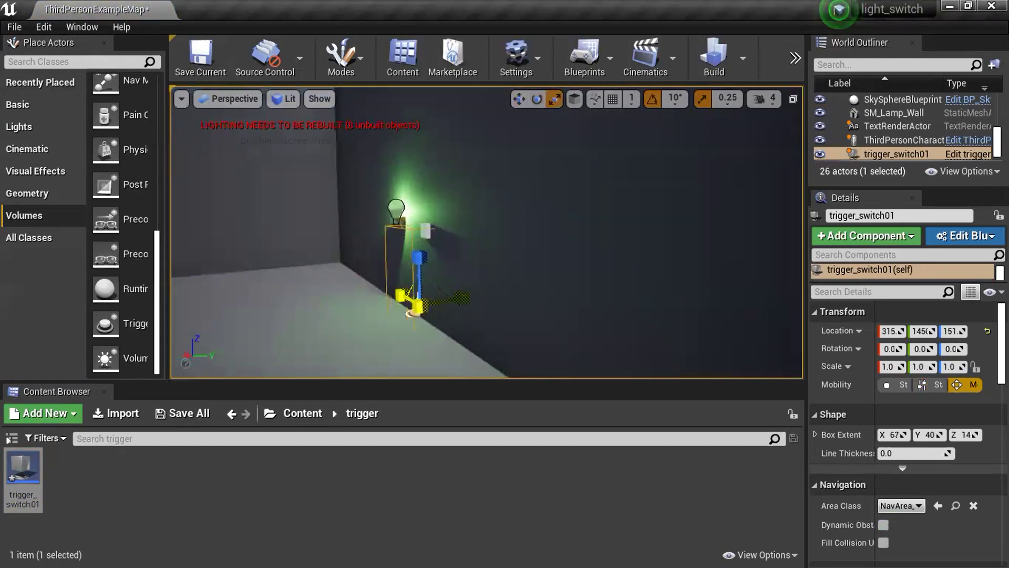
key("w")
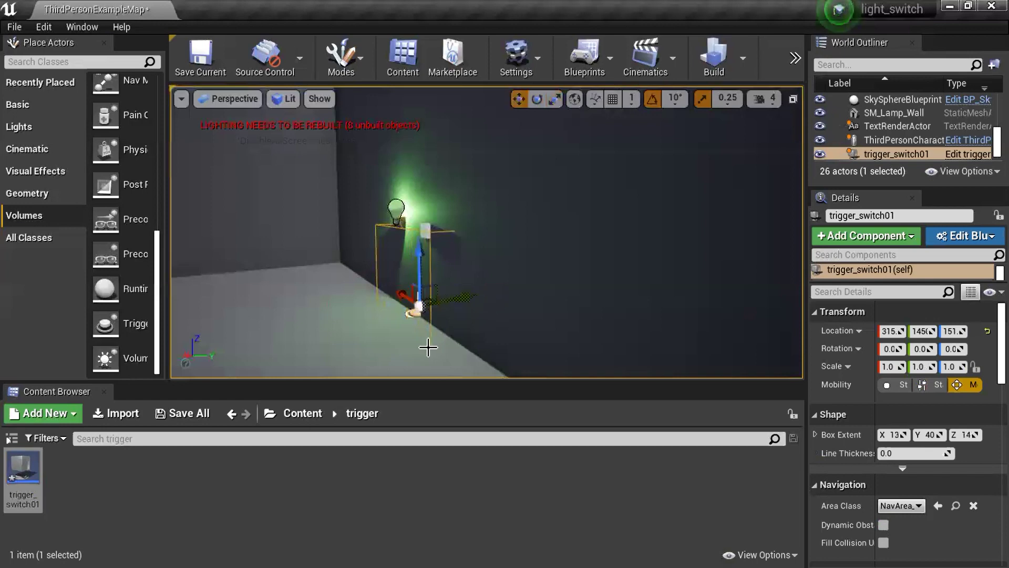
key("e")
key("r")
key("w")
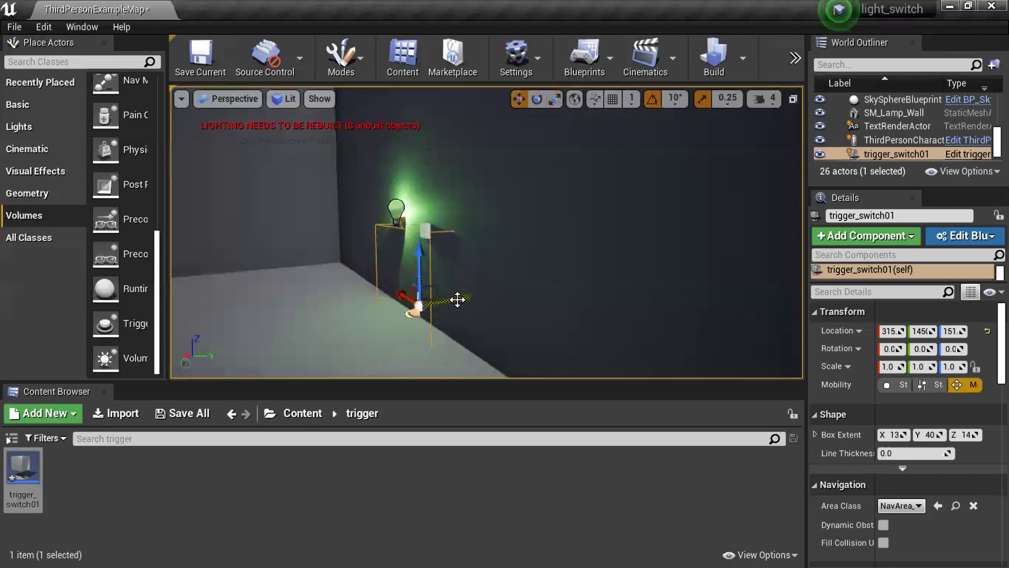
left_click_drag(457, 300, 439, 310)
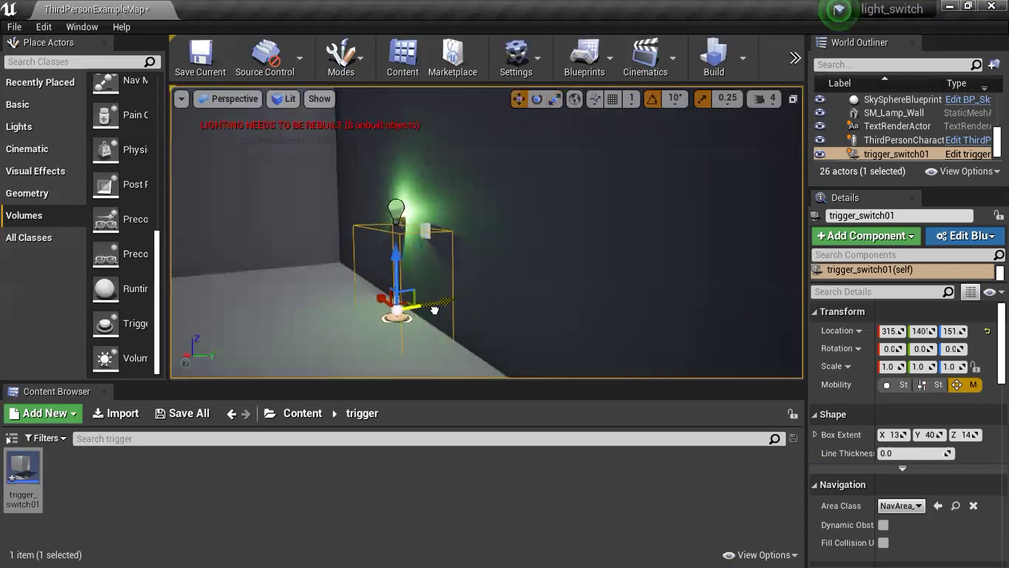
mouse_move(399, 271)
left_mouse_down()
mouse_move(405, 196)
mouse_move(401, 233)
left_mouse_up()
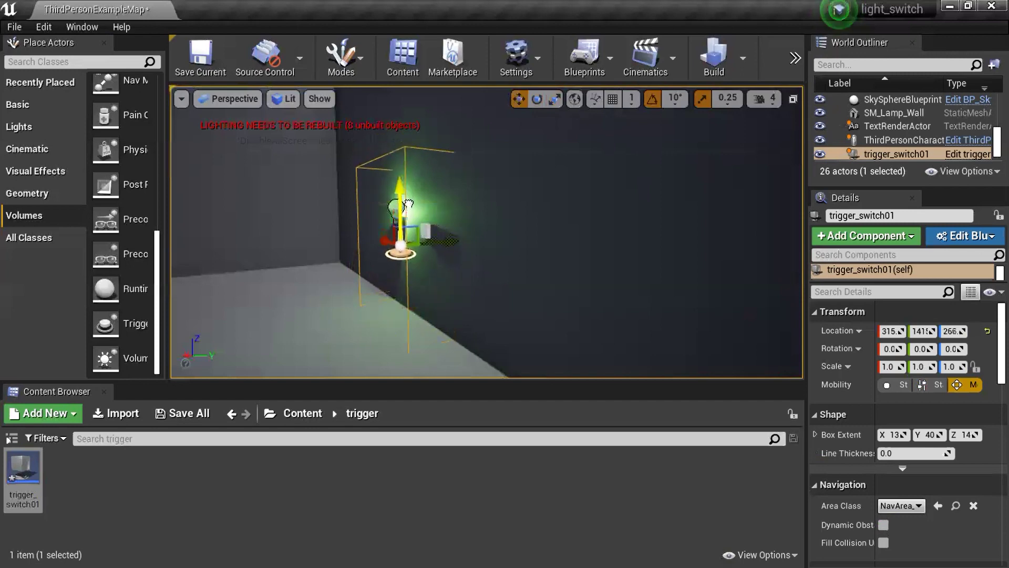
right_click_drag(401, 233, 378, 231)
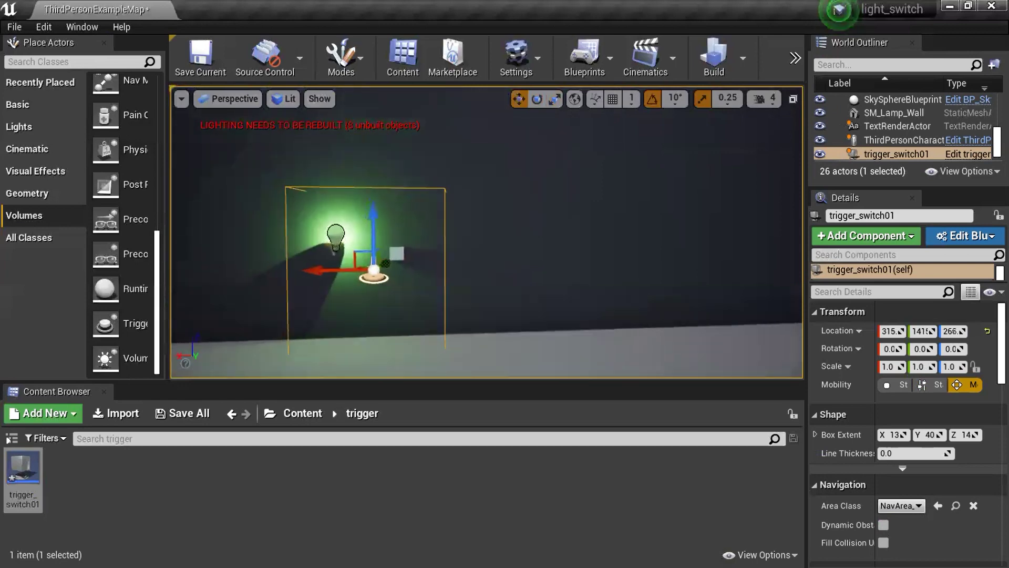
right_click_drag(487, 231, 421, 231)
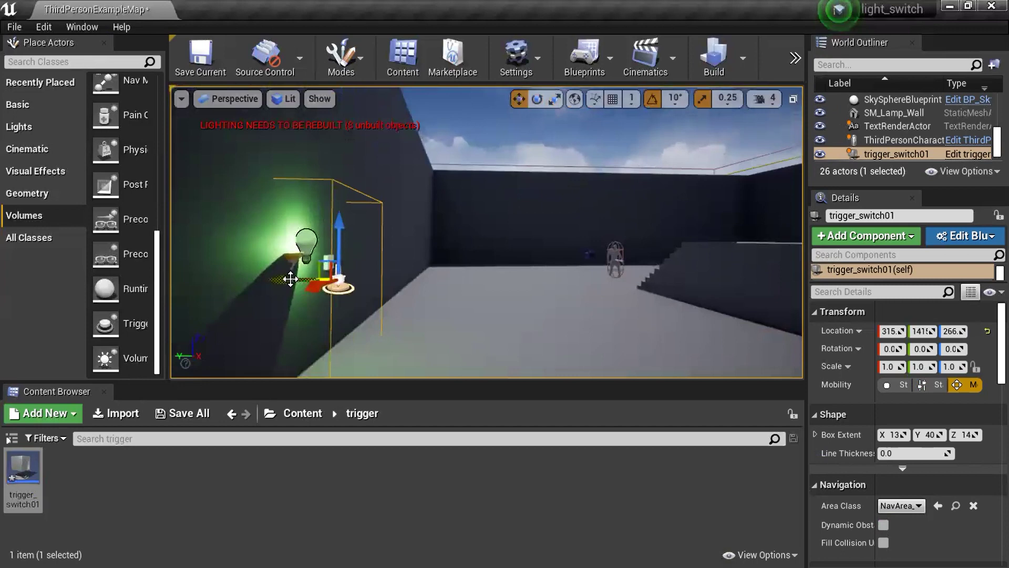
left_click_drag(295, 280, 321, 284)
Scale the trigger box along Y to a box extent of 75 around the lamp
key("e")
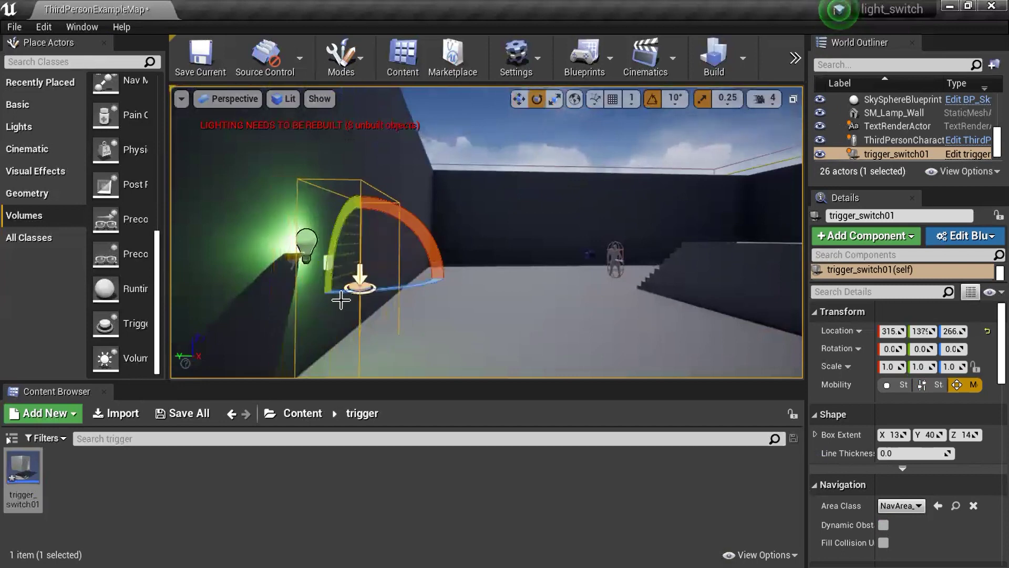
key("r")
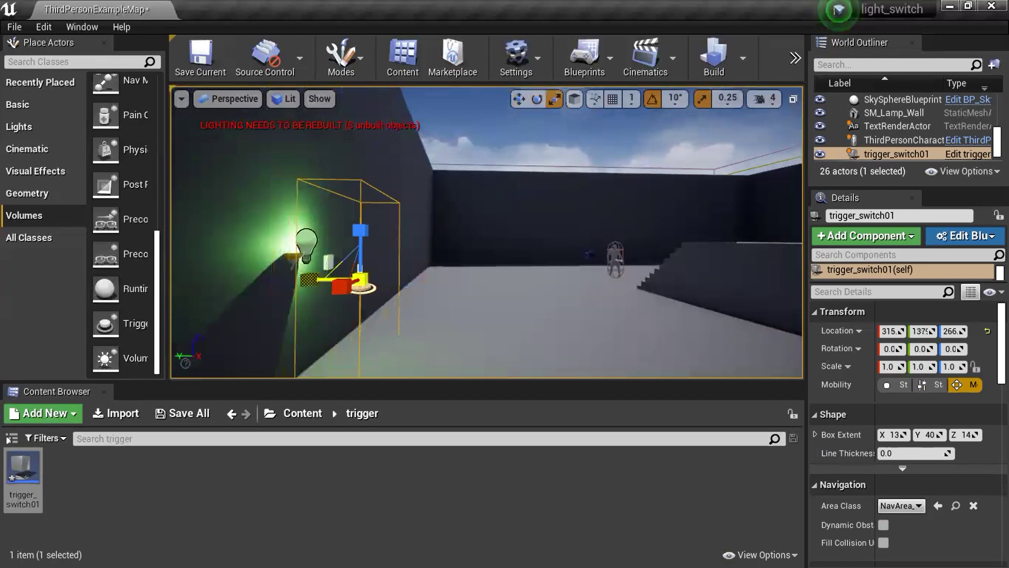
left_click_drag(310, 279, 283, 280)
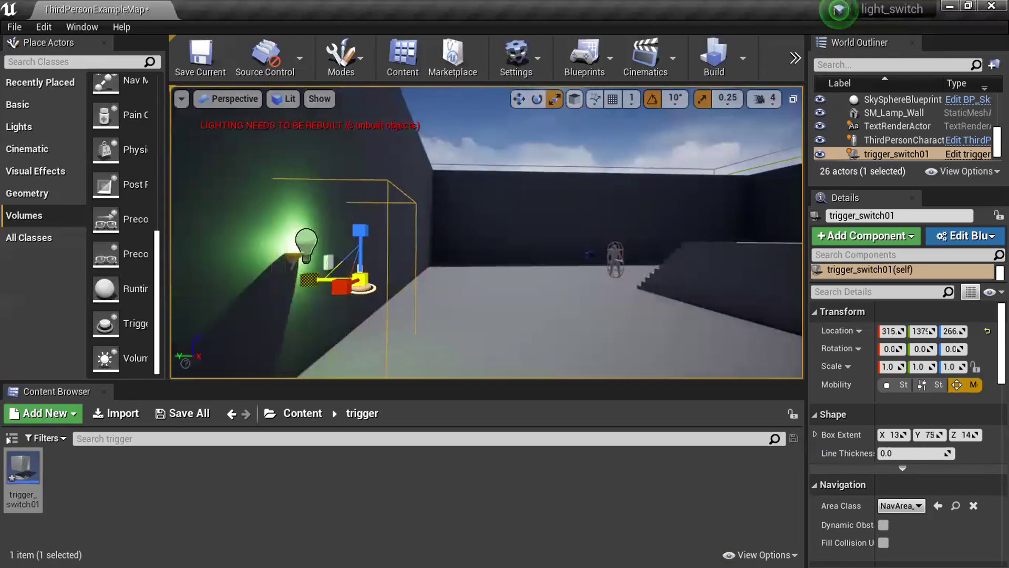
key("f")
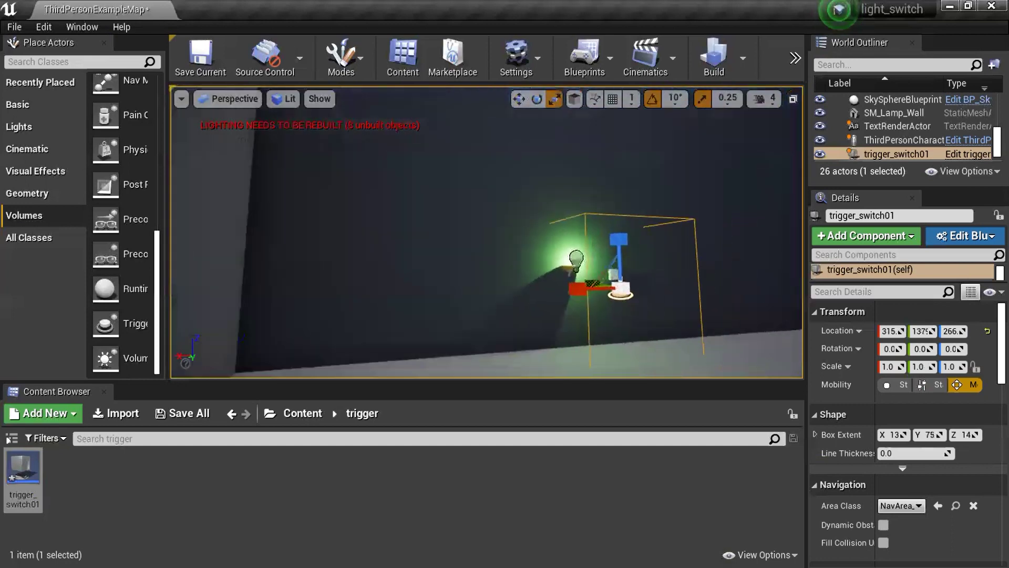
mouse_move(486, 232)
right_mouse_down()
mouse_move(486, 210)
mouse_move(473, 210)
right_mouse_up()
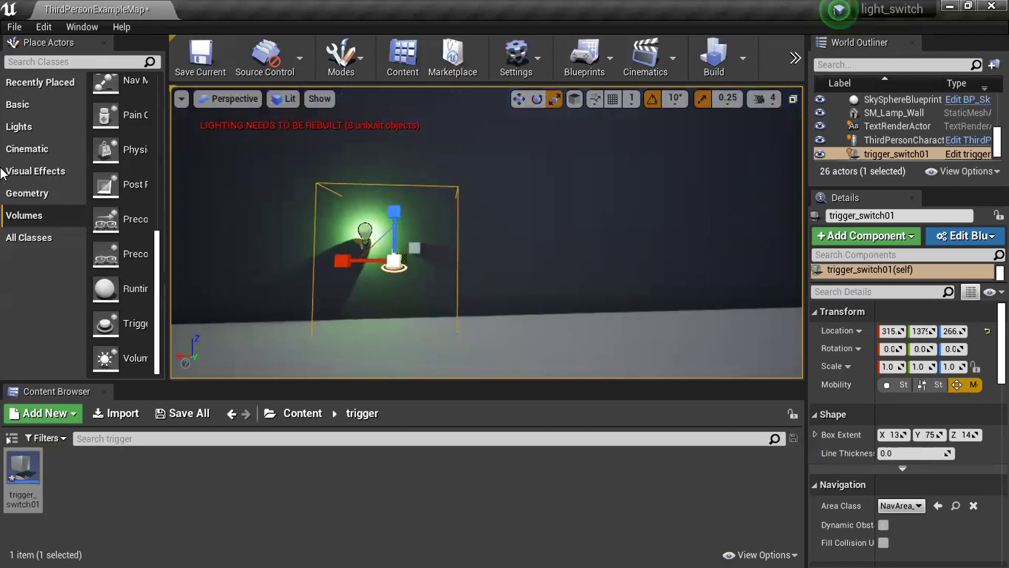
Open Project Settings from the Edit menu and scroll the category list toward Input
left_click(18, 30)
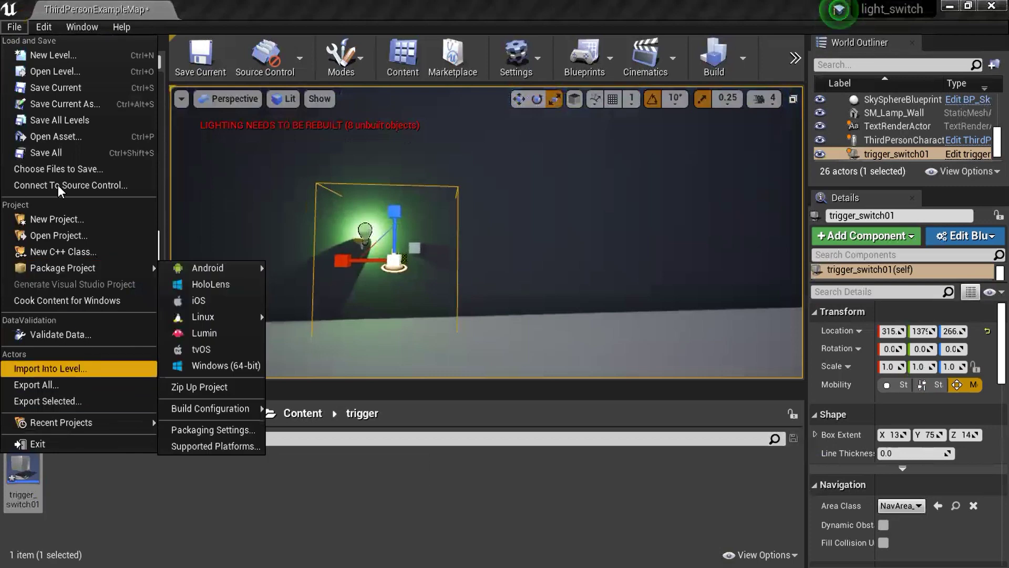
left_click(45, 30)
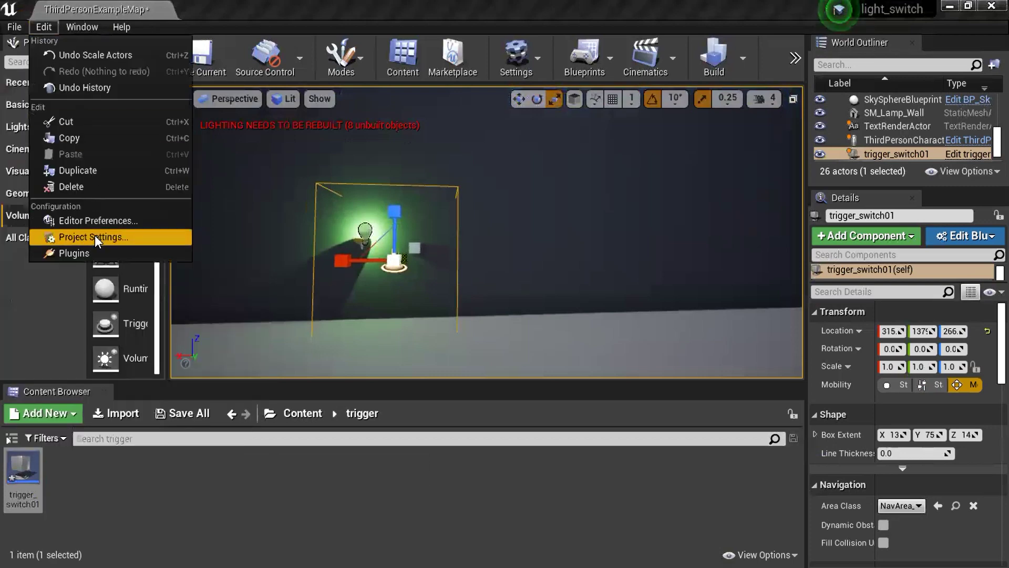
left_click(109, 236)
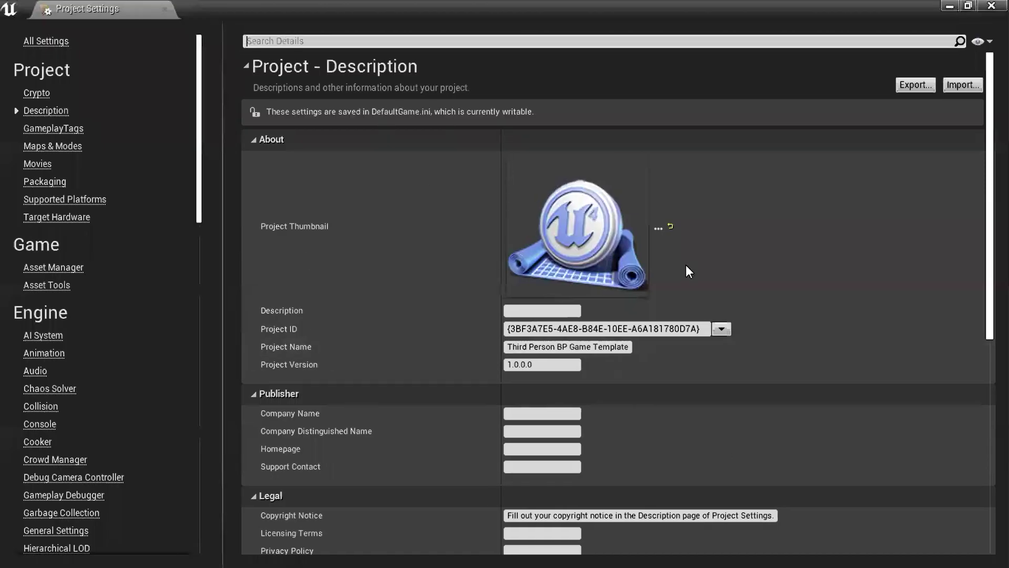
left_click_drag(196, 169, 39, 257)
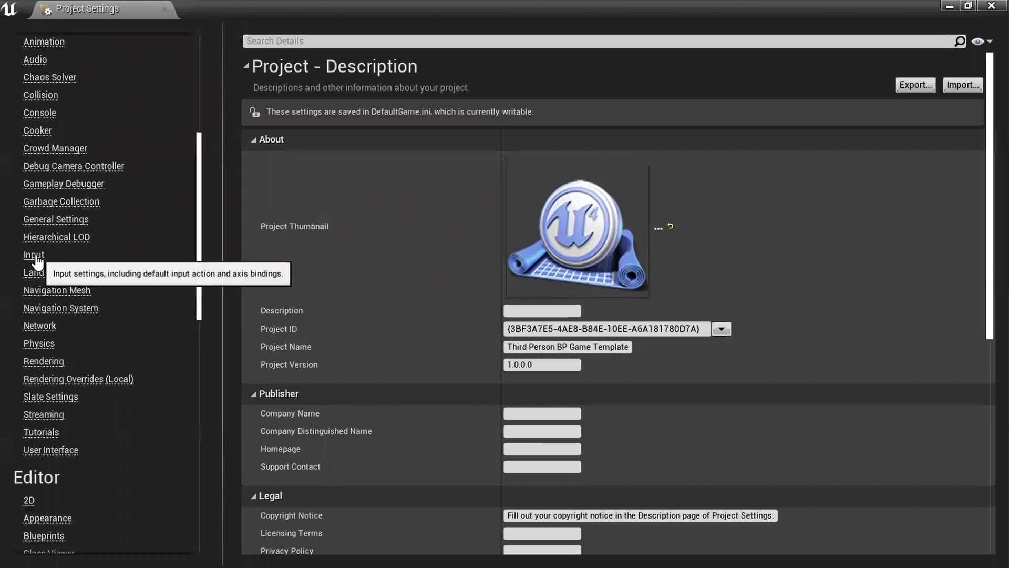
On the Input page, add a new action mapping named interaction
left_click(37, 256)
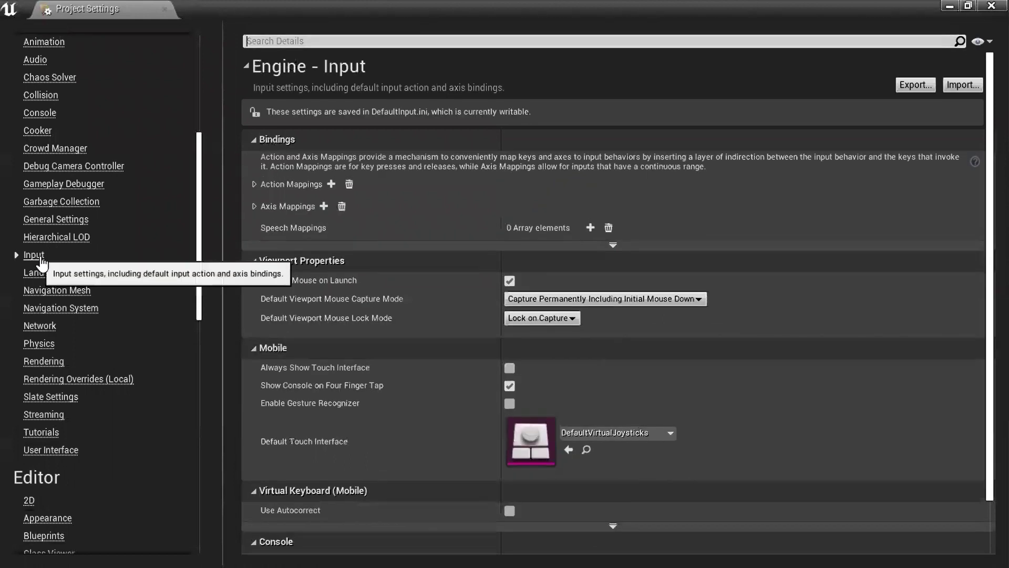
left_click(255, 186)
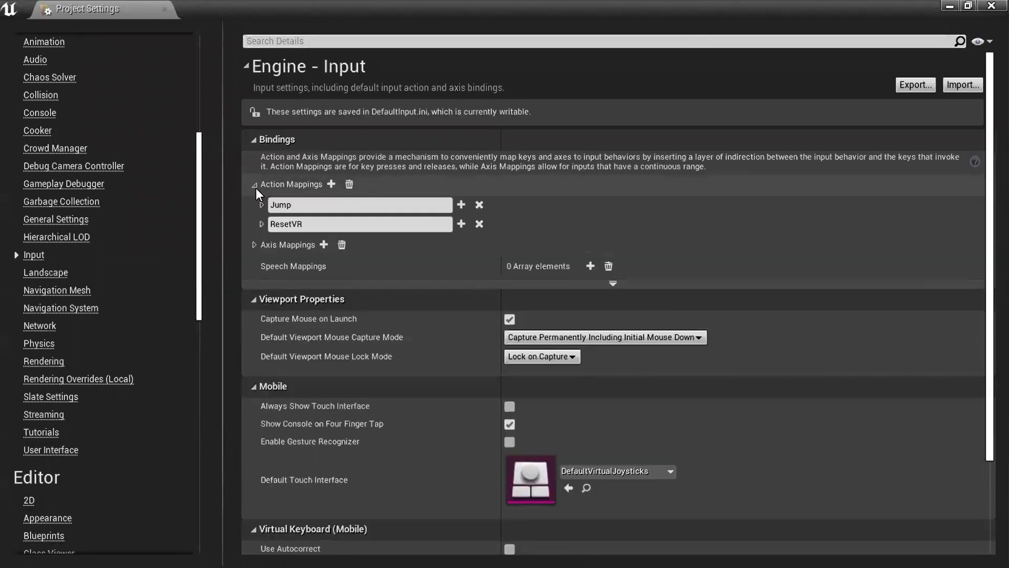
left_click(331, 184)
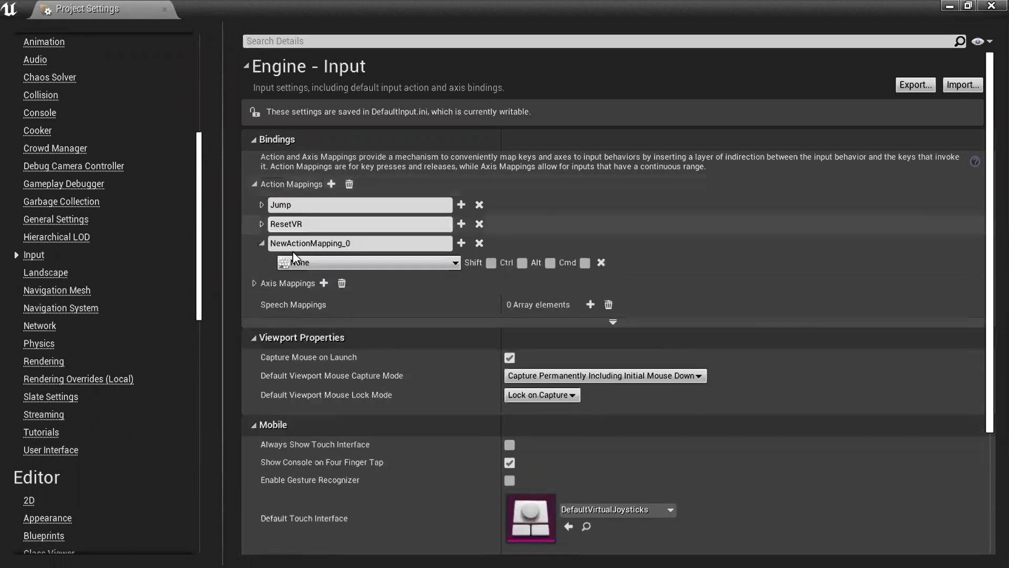
left_click(347, 243)
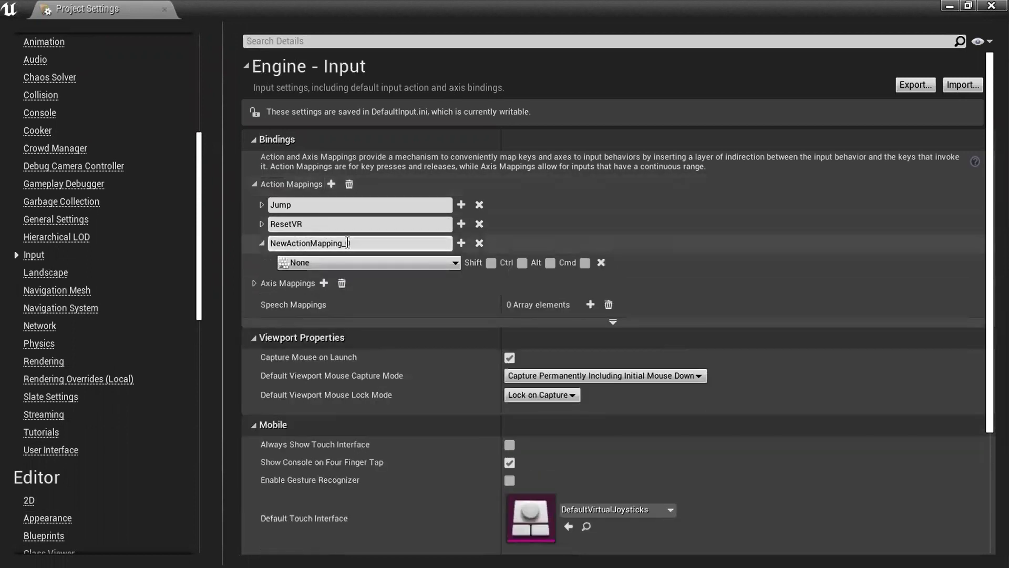
double_click(272, 243)
type("interaction")
Bind the interaction mapping to the Keyboard E key and close Project Settings
left_click(452, 262)
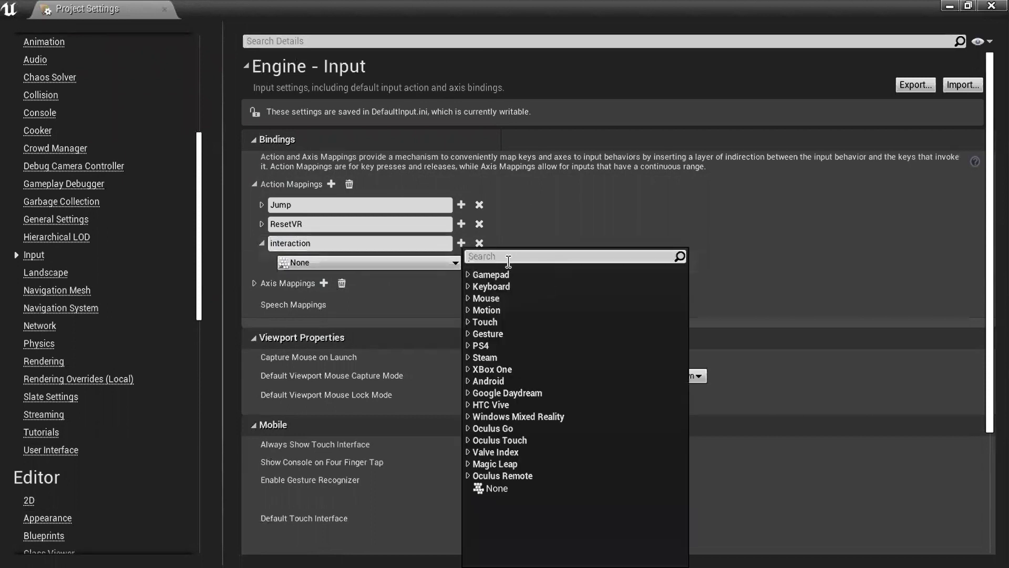
type("e")
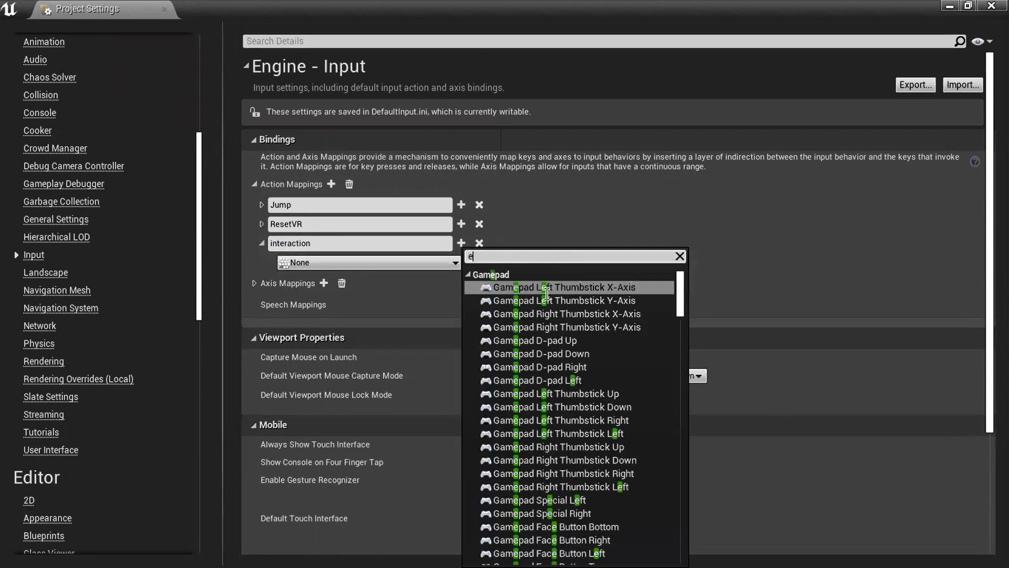
scroll(547, 452, "down", 2)
scroll(547, 453, "down", 3)
scroll(549, 459, "down", 5)
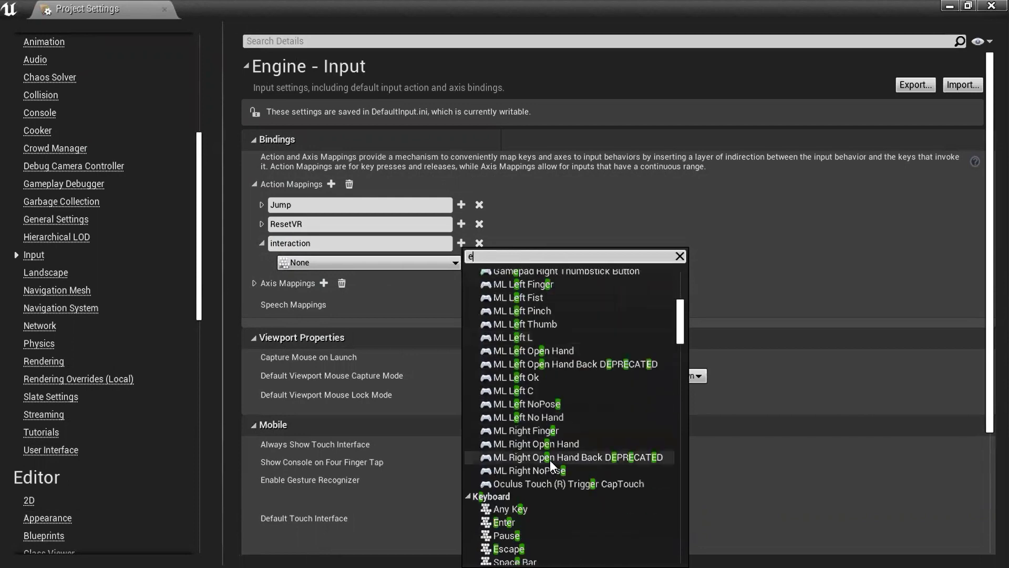
scroll(549, 460, "down", 3)
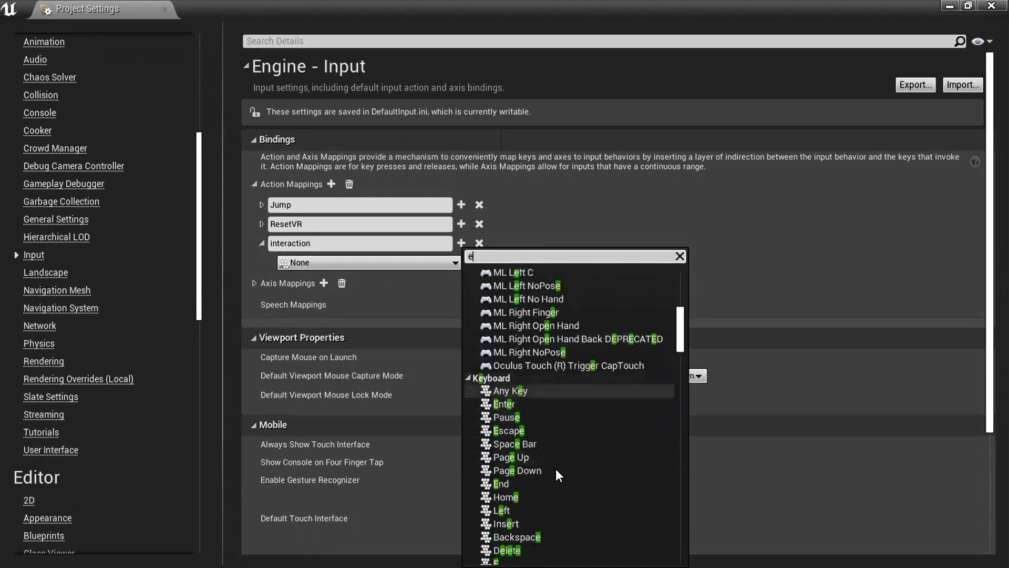
scroll(556, 470, "down", 2)
scroll(554, 473, "down", 1)
scroll(554, 473, "down", 1)
scroll(532, 440, "down", 2)
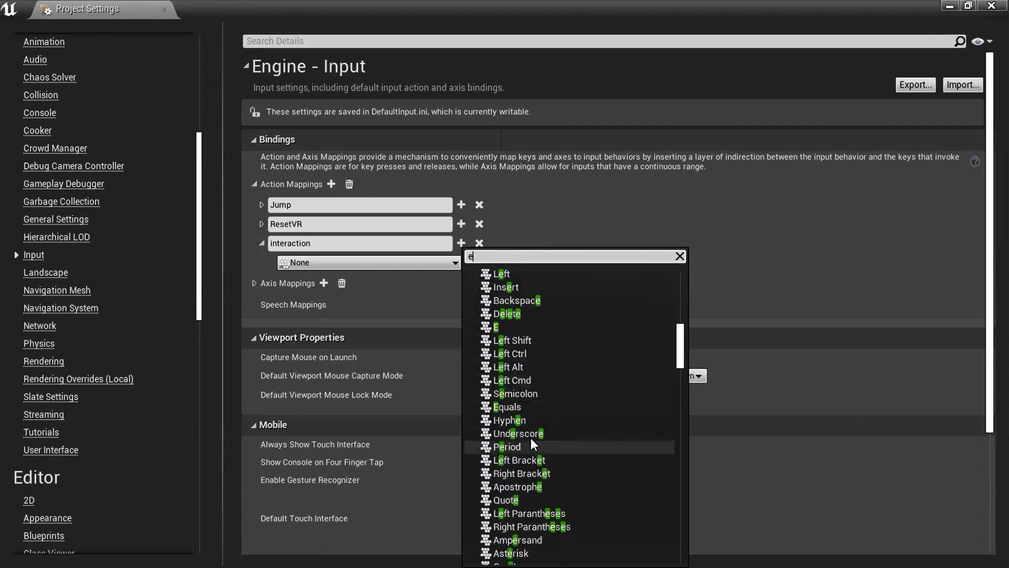
left_click(504, 329)
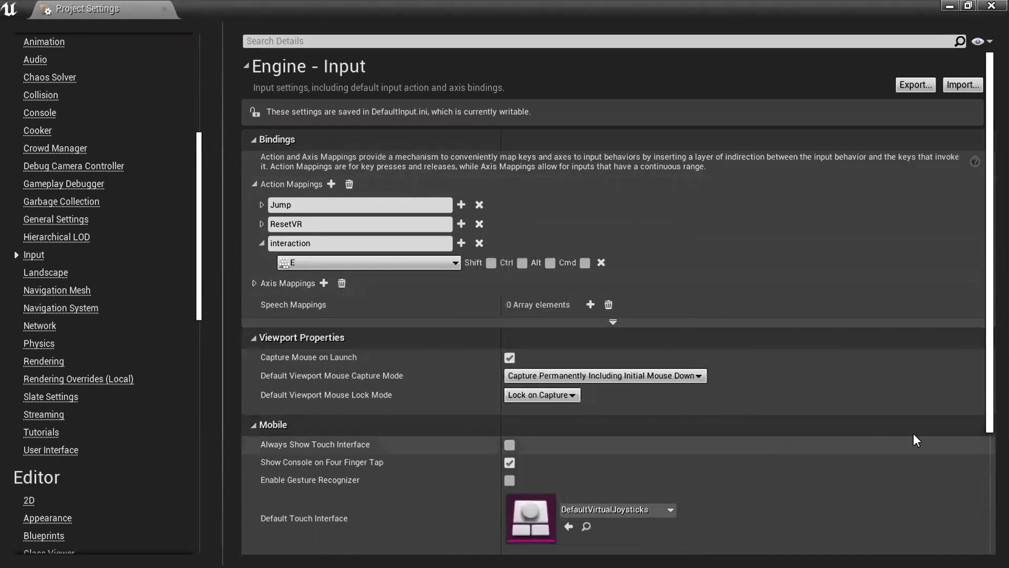
scroll(914, 434, "down", 3)
scroll(915, 440, "up", 3)
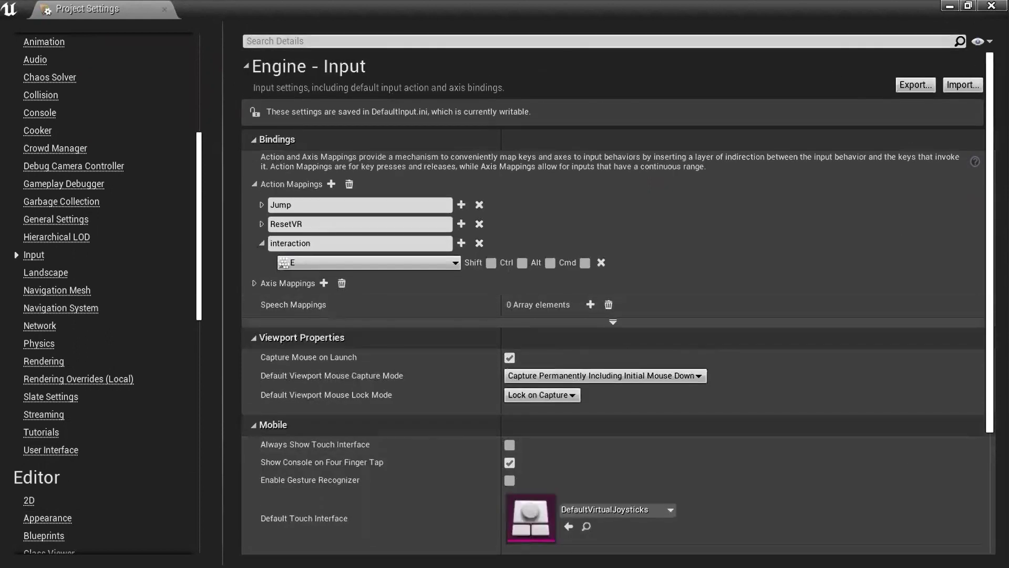
left_click(991, 6)
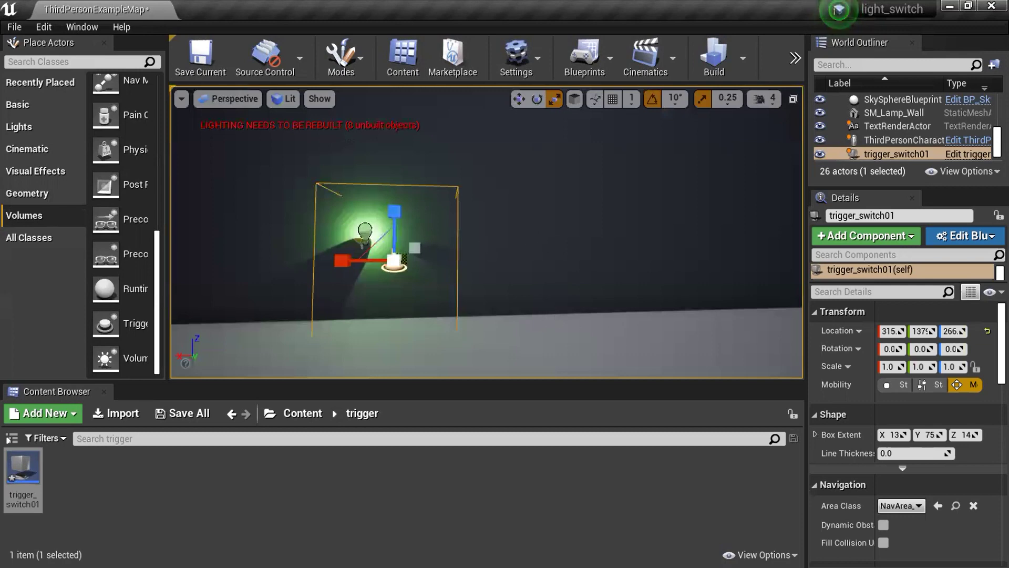
Frame trigger_switch01 in the viewport and open the Blueprints toolbar dropdown
right_click_drag(486, 231, 486, 231)
key("f")
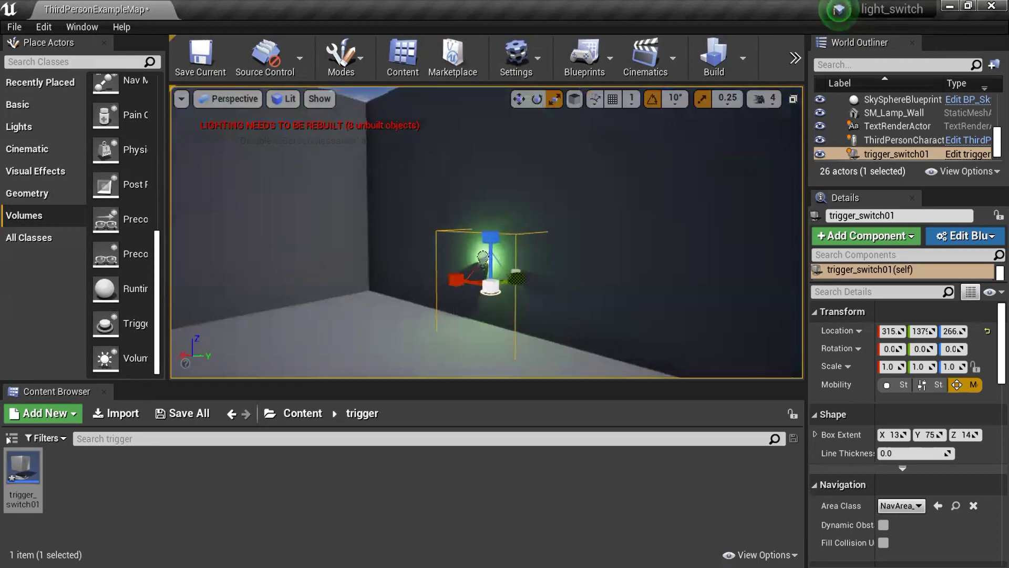
left_click(610, 58)
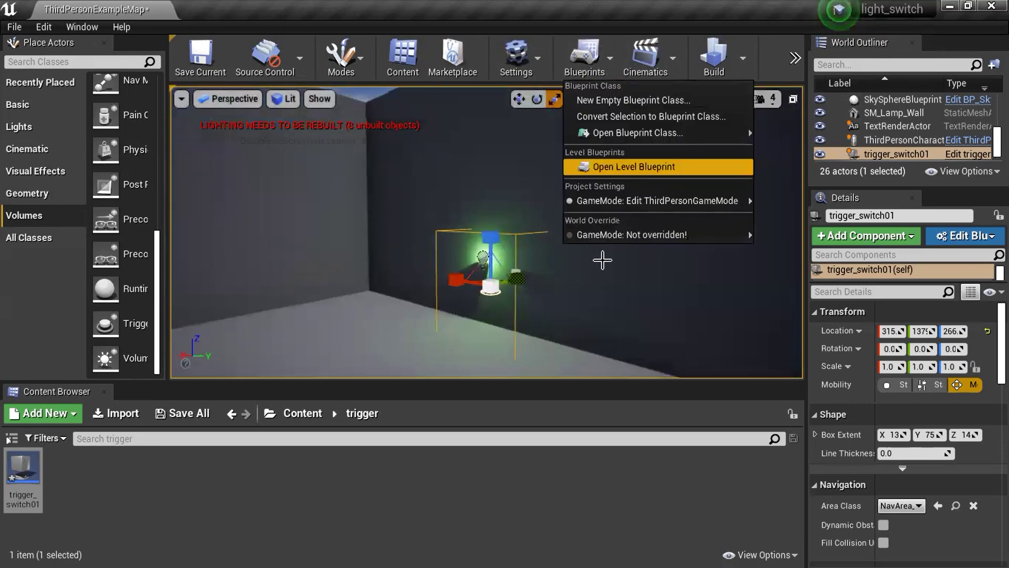
Open the Level Blueprint, add an InputAction interaction node, then delete it
left_click(656, 166)
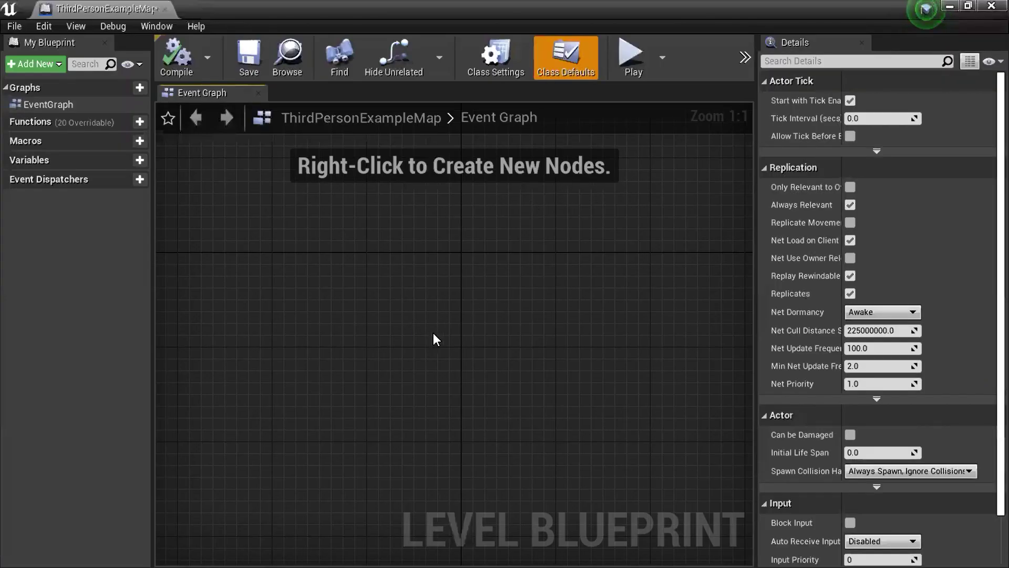
right_click(271, 264)
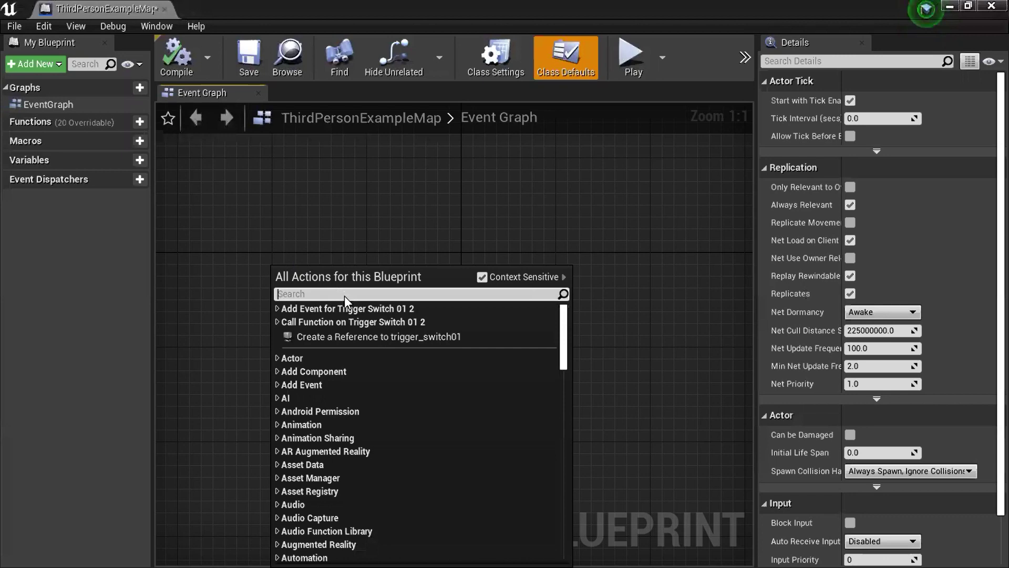
type("inter")
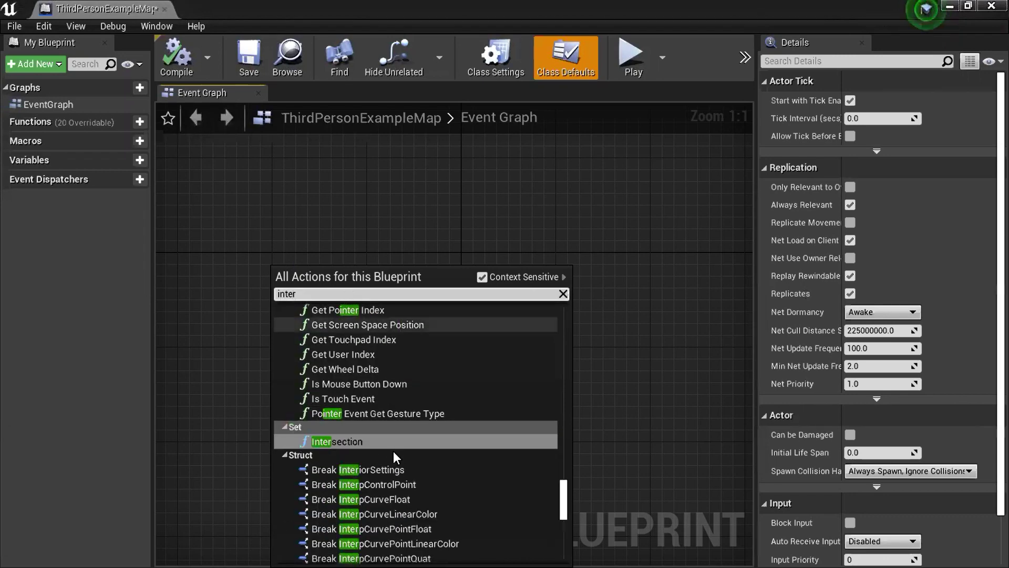
scroll(396, 436, "down", 3)
scroll(408, 442, "down", 2)
scroll(419, 449, "up", 2)
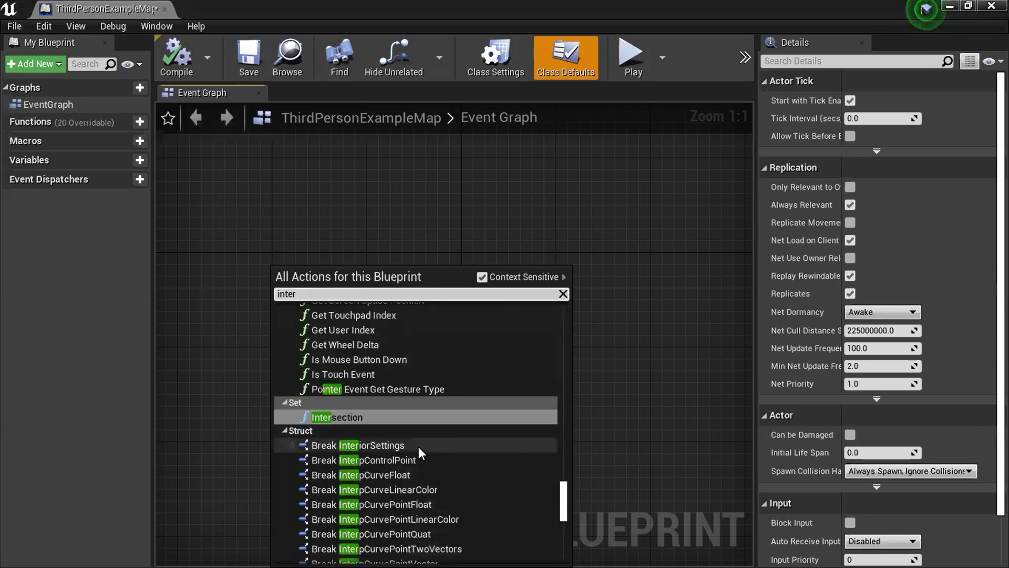
scroll(419, 449, "up", 2)
scroll(419, 449, "up", 2)
scroll(419, 449, "up", 1)
type("act")
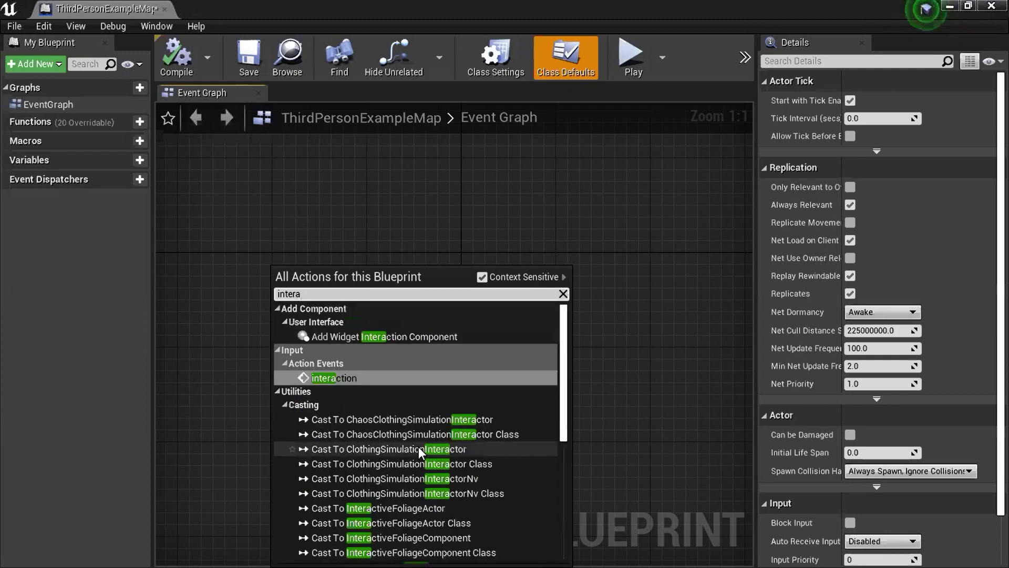
left_click(348, 376)
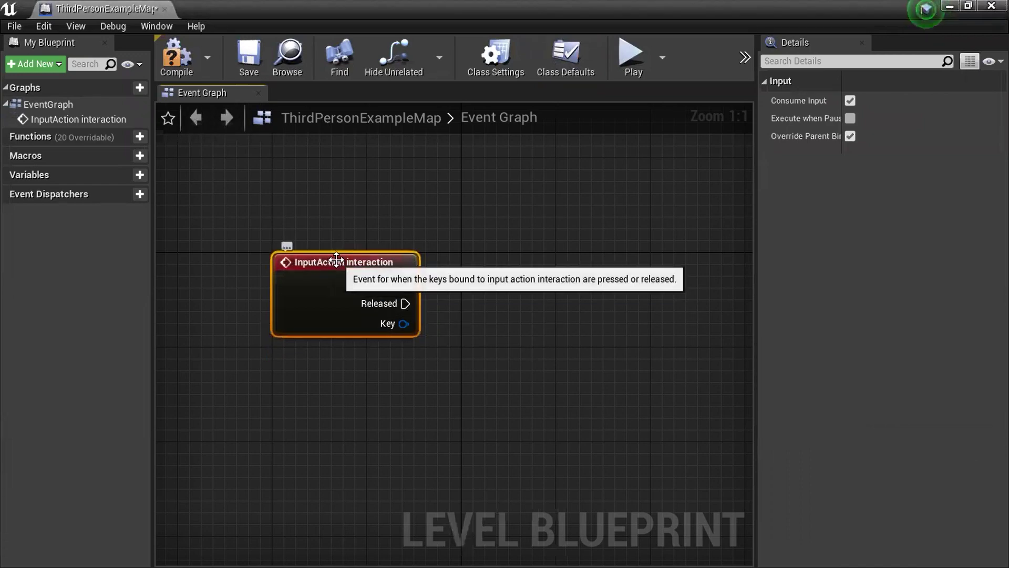
key("Delete")
Re-add the InputAction interaction event and position it in the graph's upper-left
right_click(328, 248)
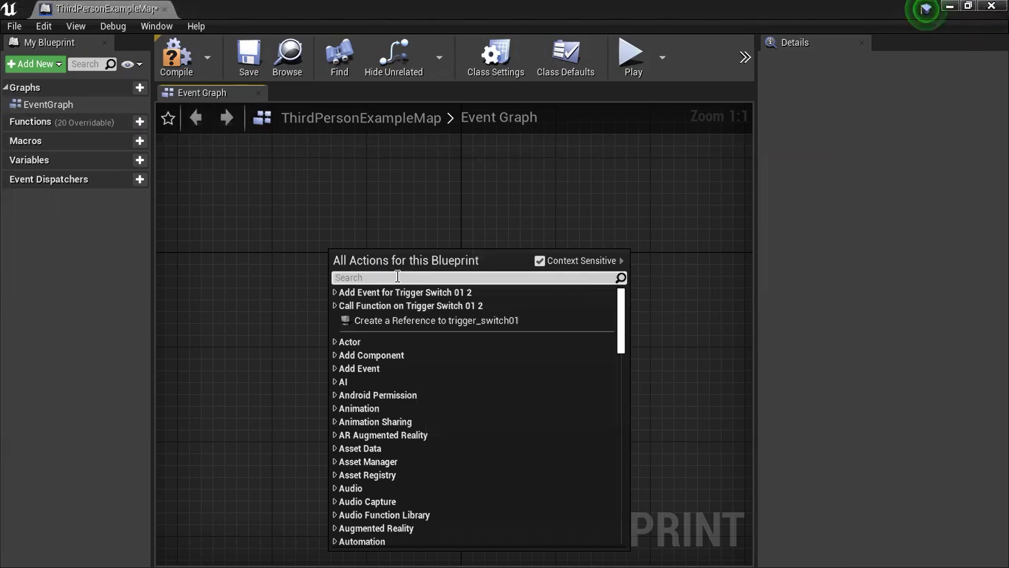
type("e")
key("BackSpace")
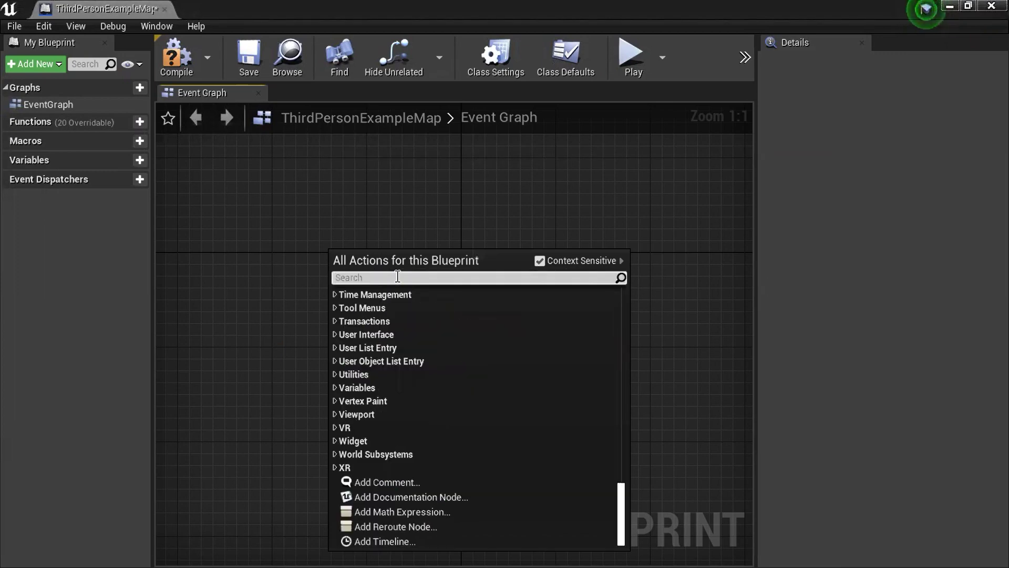
type("interac")
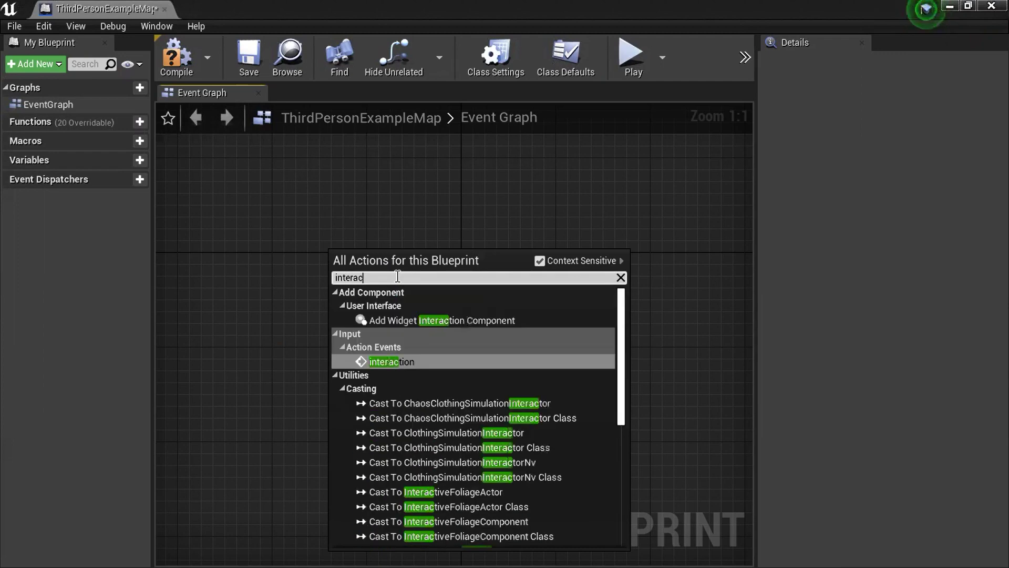
type("tion")
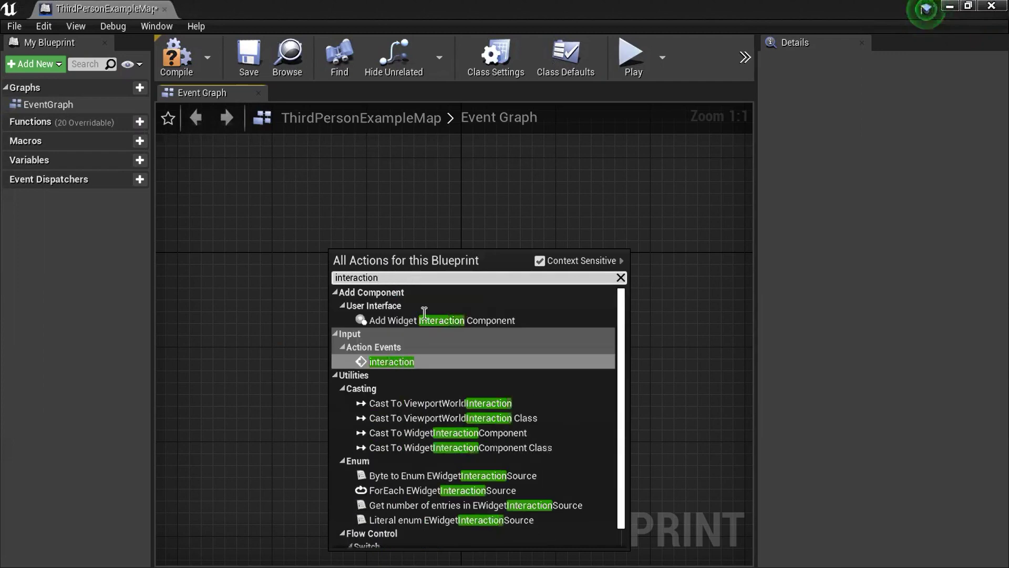
left_click(397, 361)
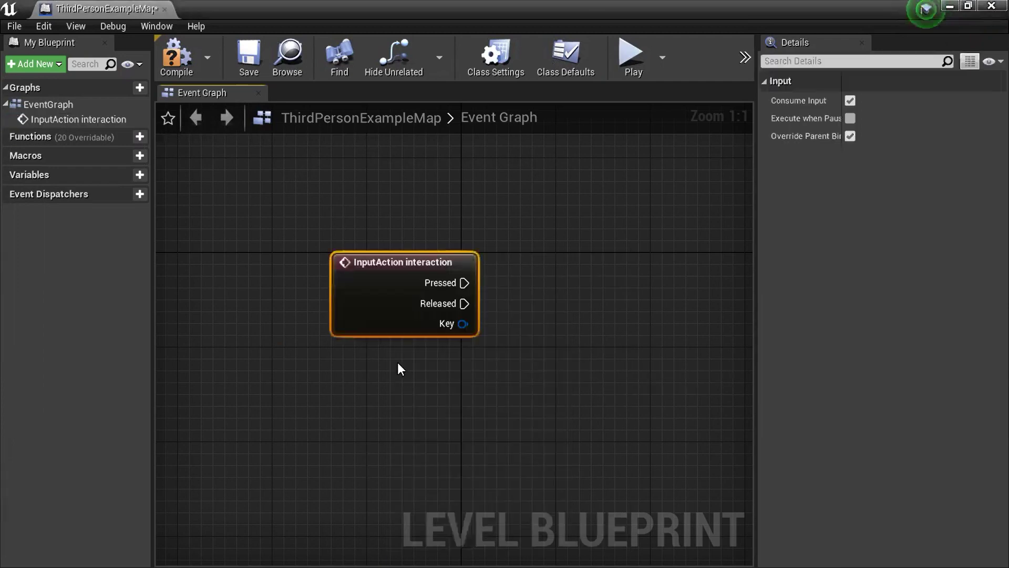
left_click_drag(410, 261, 327, 227)
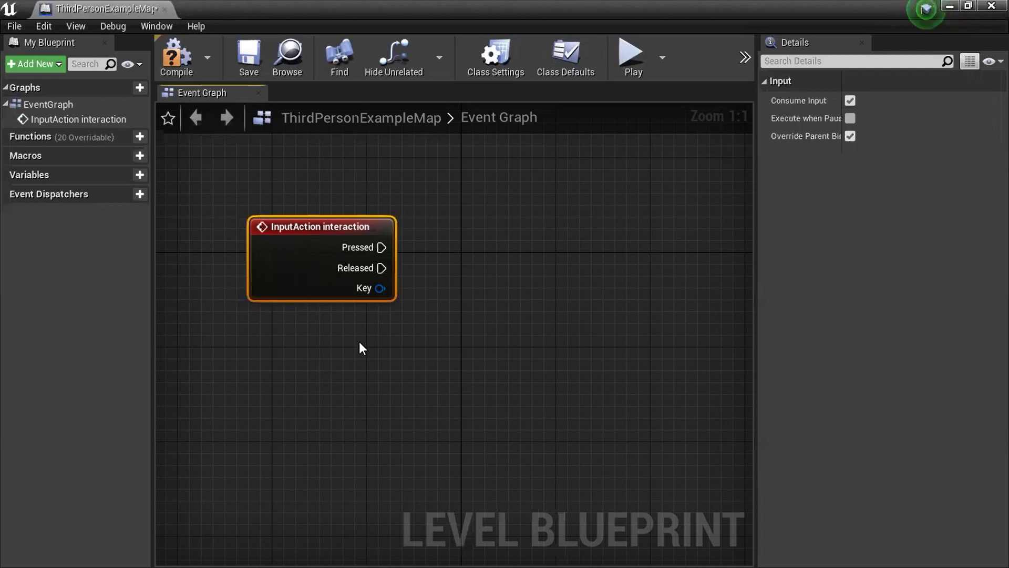
right_click_drag(405, 339, 364, 361)
scroll(364, 362, "down", 3)
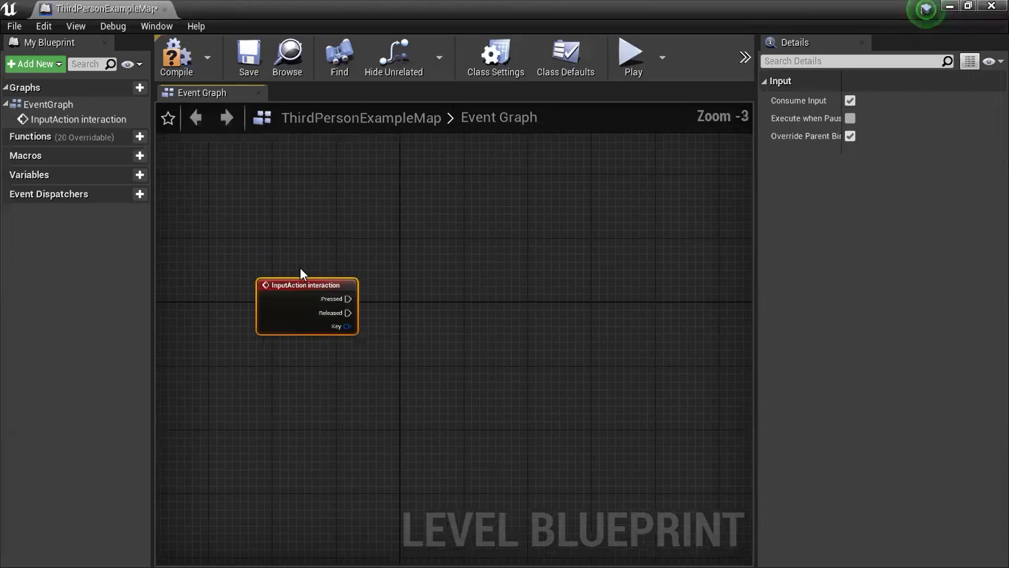
left_click_drag(311, 285, 290, 232)
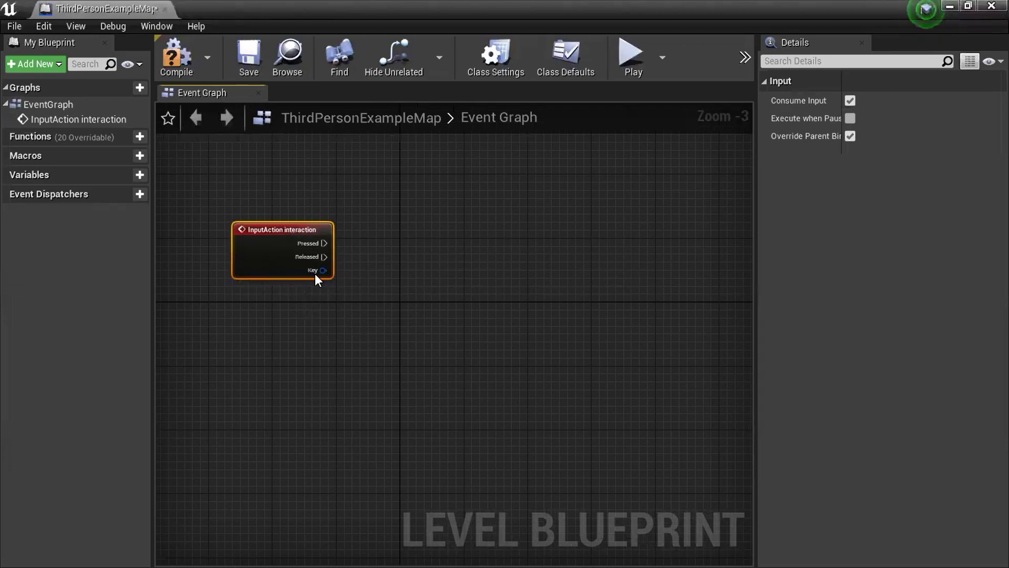
left_click_drag(298, 230, 289, 228)
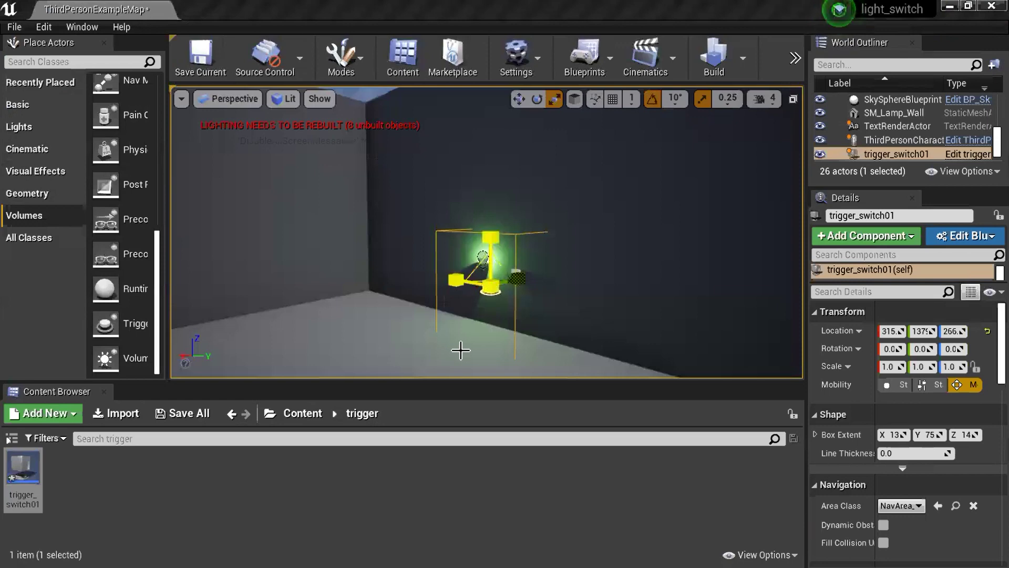
Select the green PointLight in the level and reopen the Level Blueprint graph
left_click(461, 342)
mouse_move(464, 319)
right_mouse_down()
mouse_move(465, 294)
mouse_move(464, 319)
right_mouse_up()
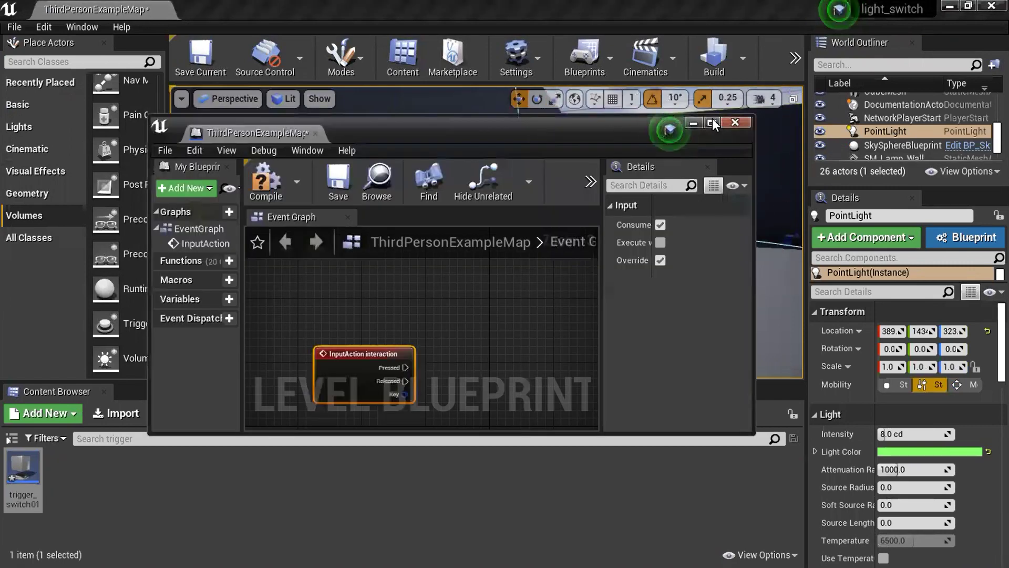
left_click(712, 119)
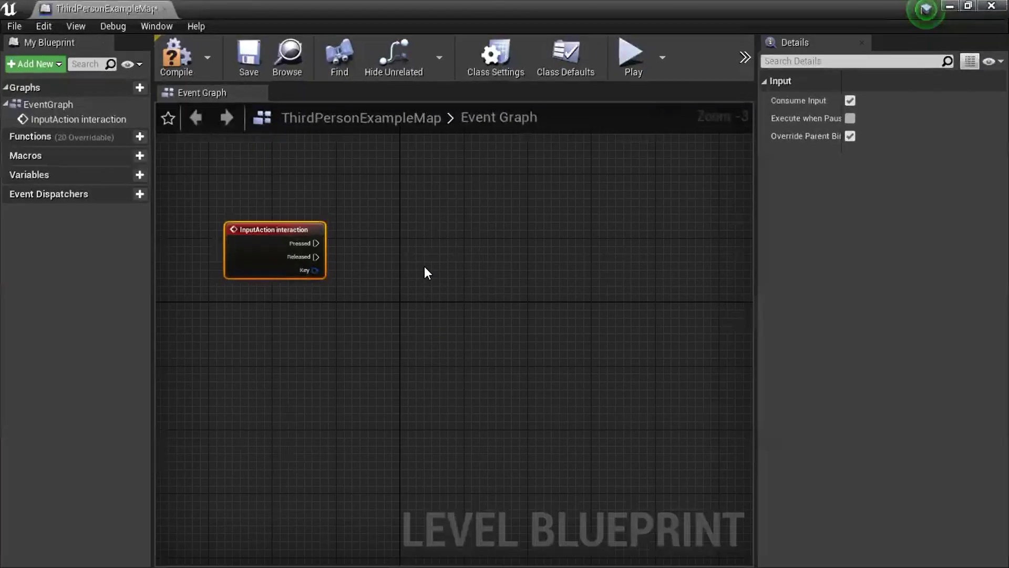
Add a reference node to the selected PointLight and move it down-left
right_click(477, 267)
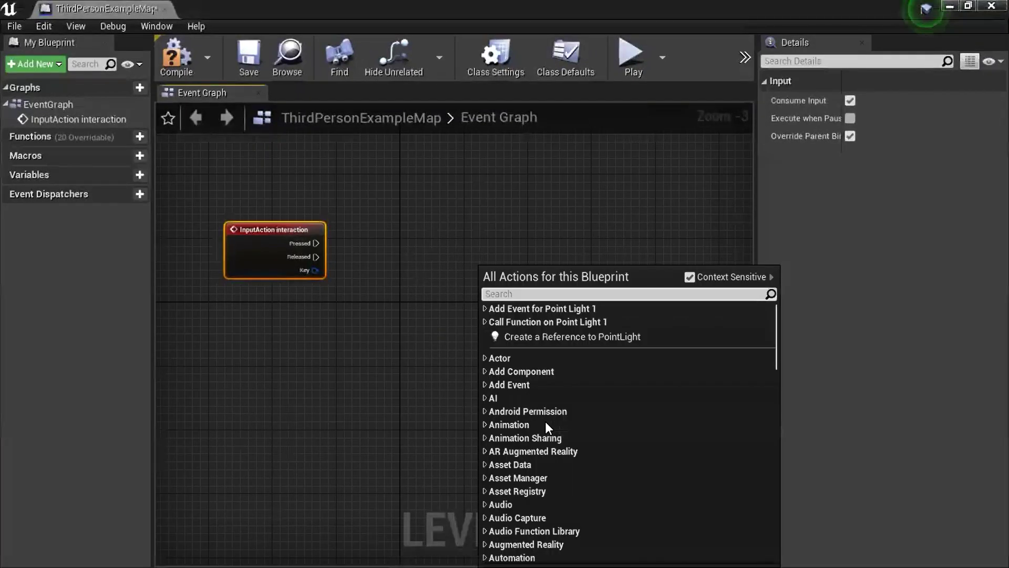
left_click(559, 339)
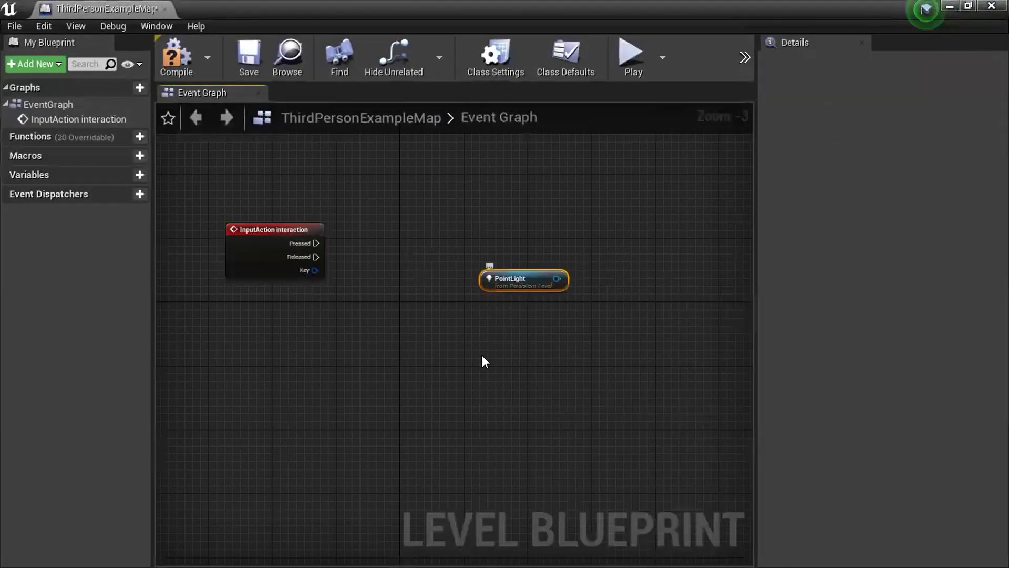
left_click_drag(522, 279, 483, 374)
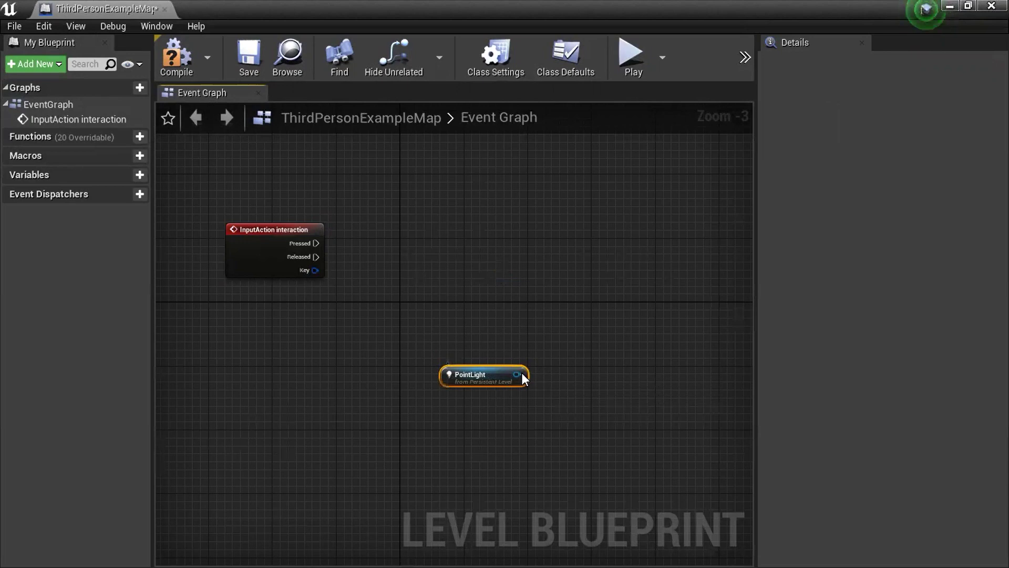
Feed the PointLight's Light Component into a new Set Visibility node and arrange them
left_click_drag(523, 376, 559, 291)
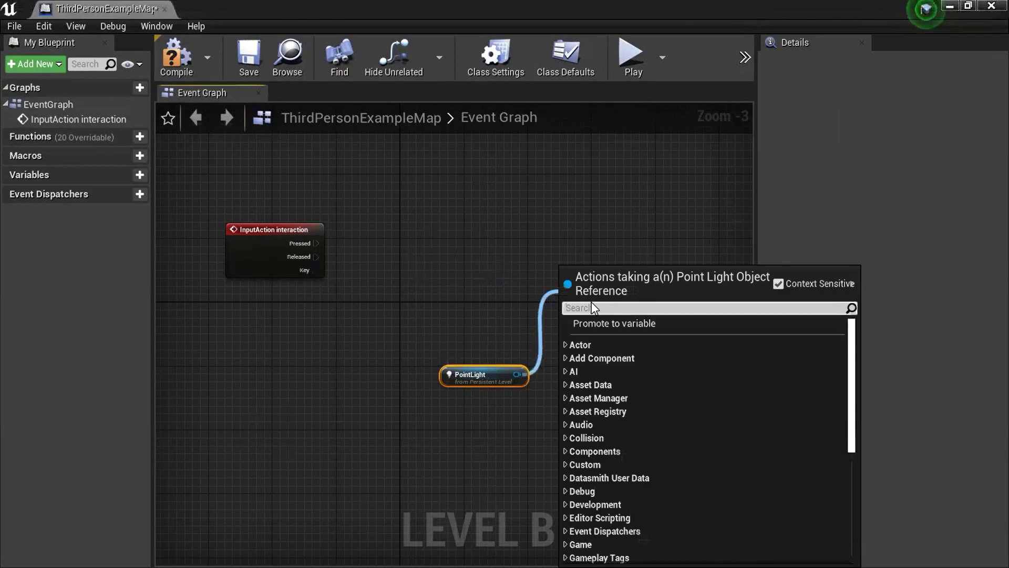
type("set")
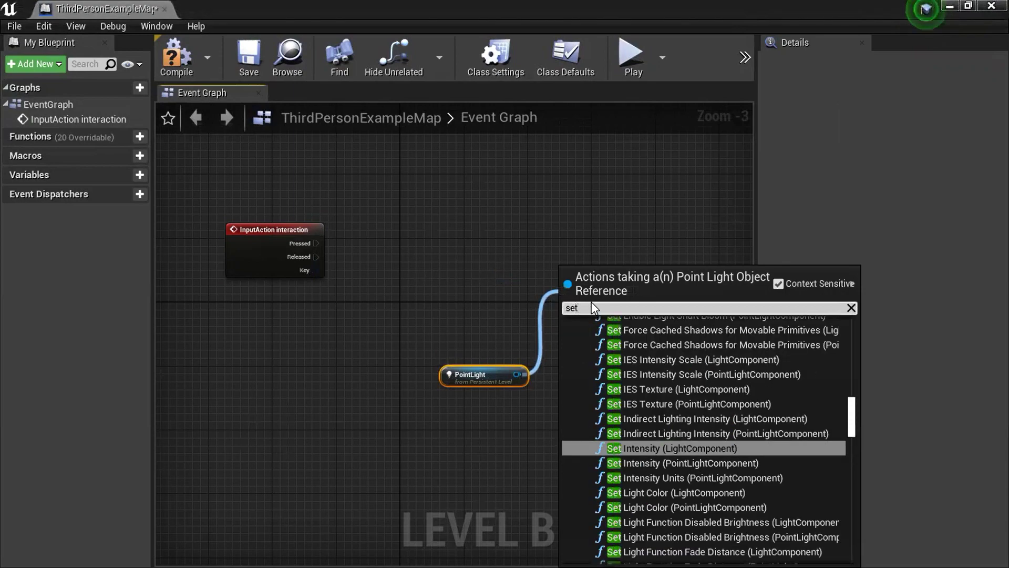
type(" vis")
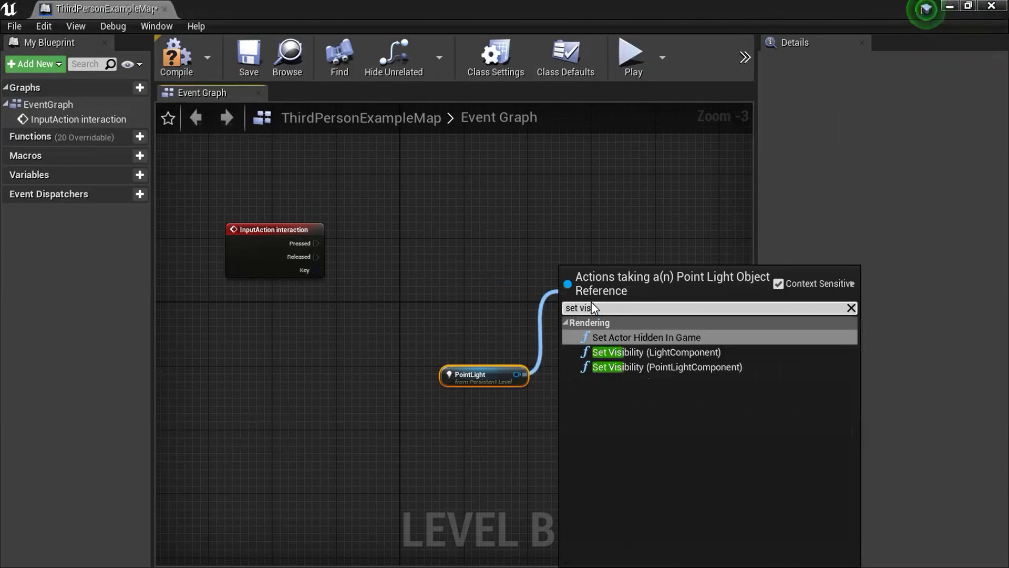
type("i")
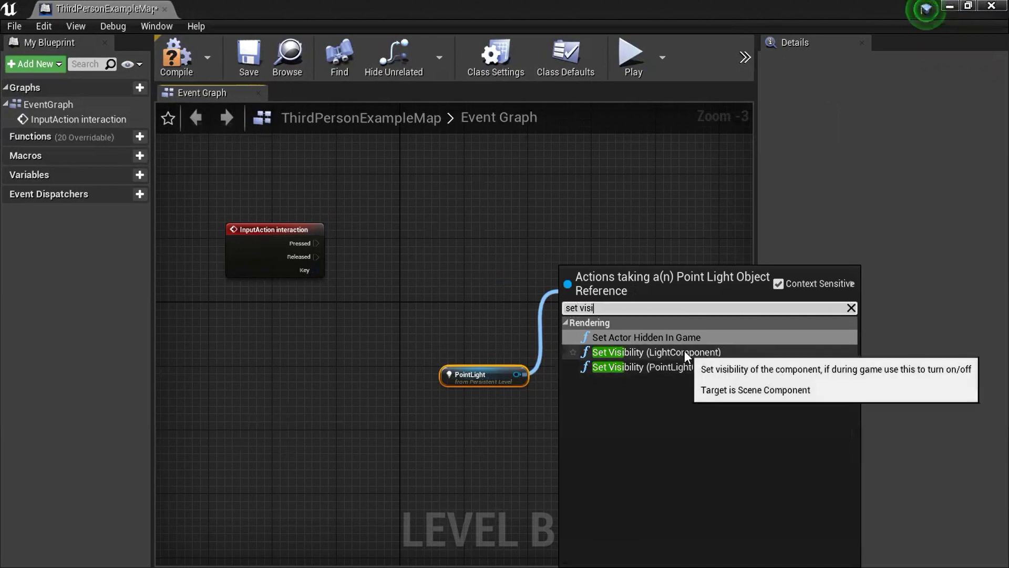
left_click(684, 351)
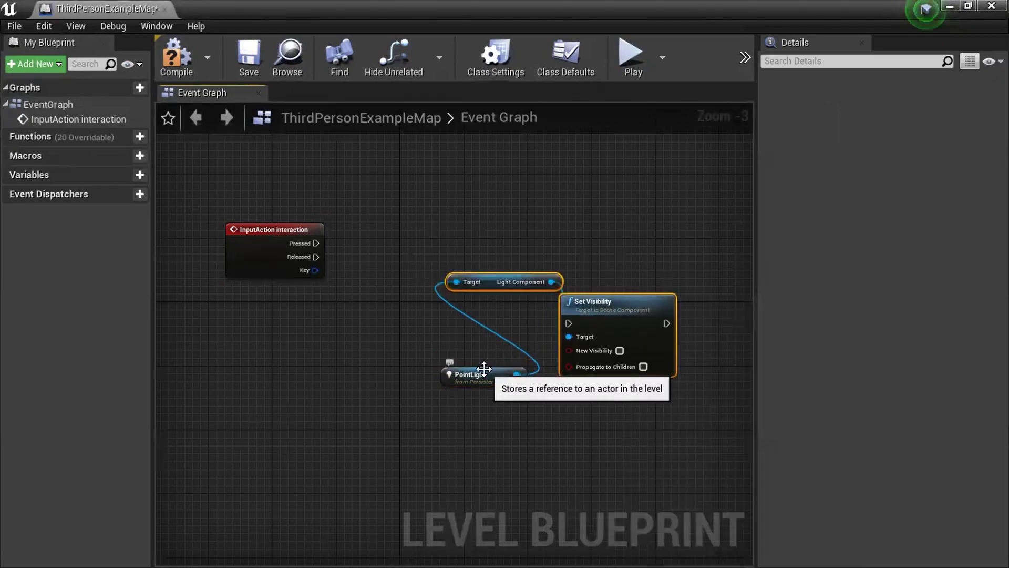
left_click_drag(483, 369, 354, 370)
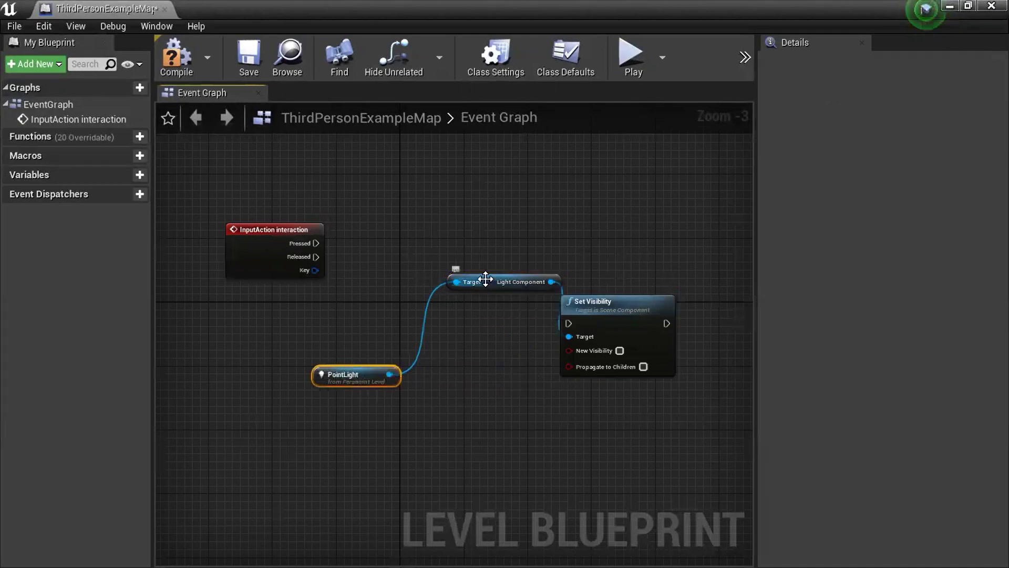
left_click_drag(485, 280, 473, 372)
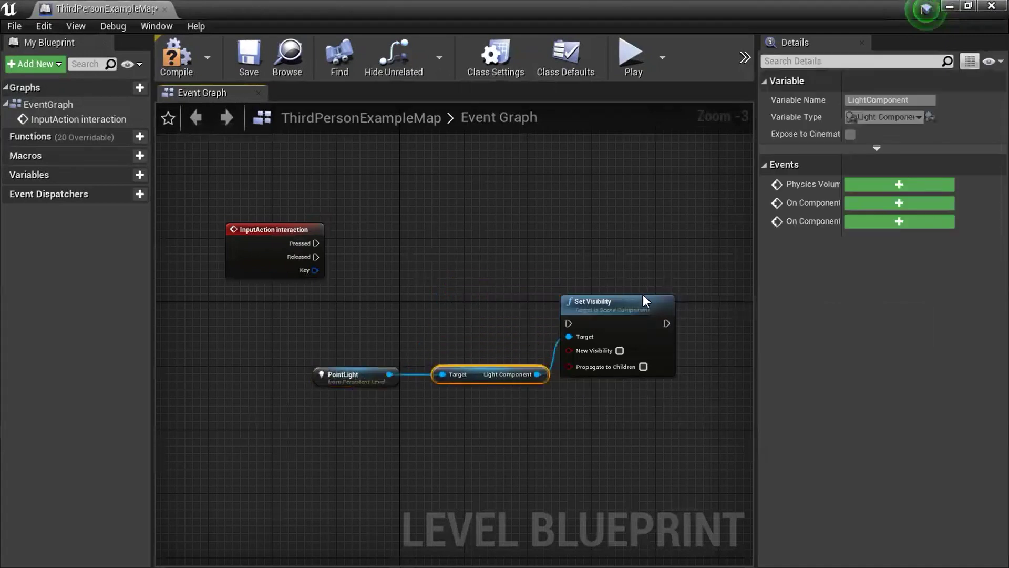
left_click_drag(642, 294, 639, 230)
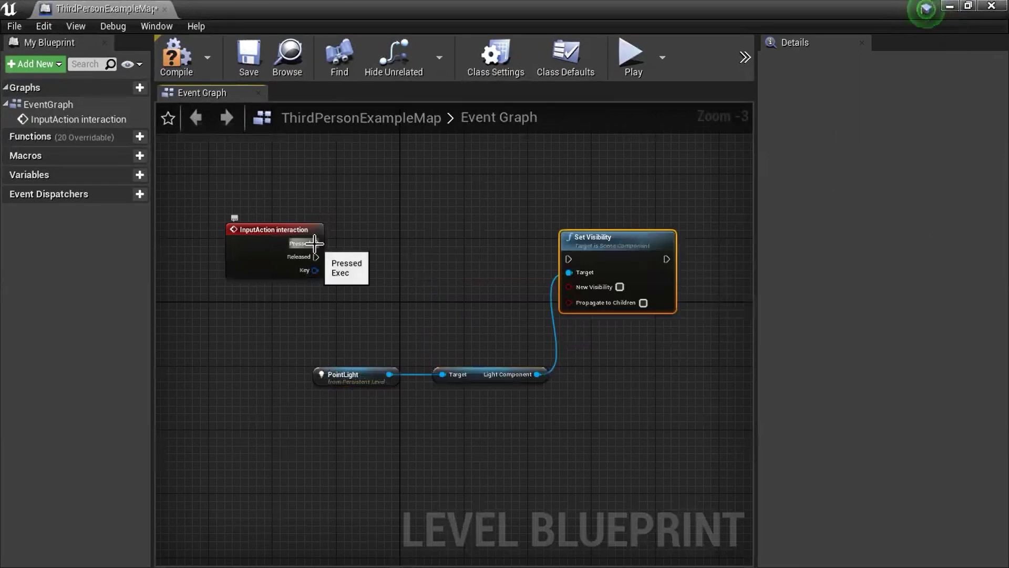
left_click_drag(314, 242, 442, 244)
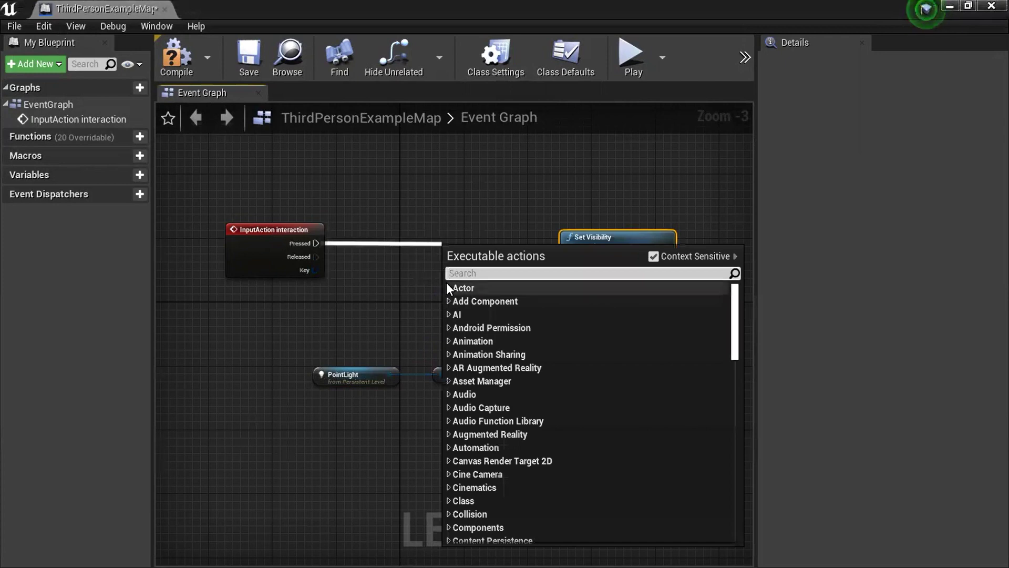
Add a Flip Flop node after Pressed and place it beside the interaction event
type("fl")
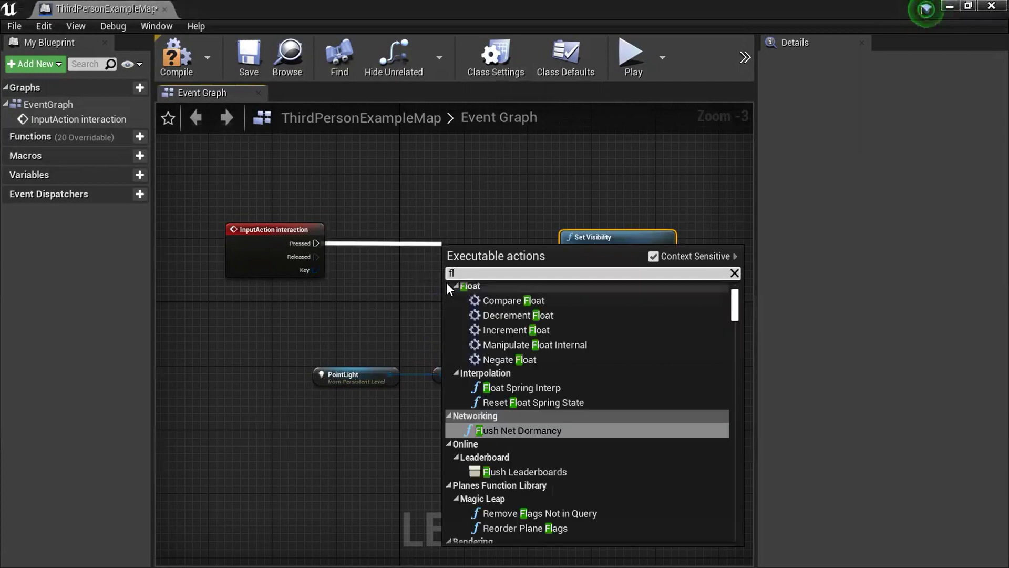
type("ip")
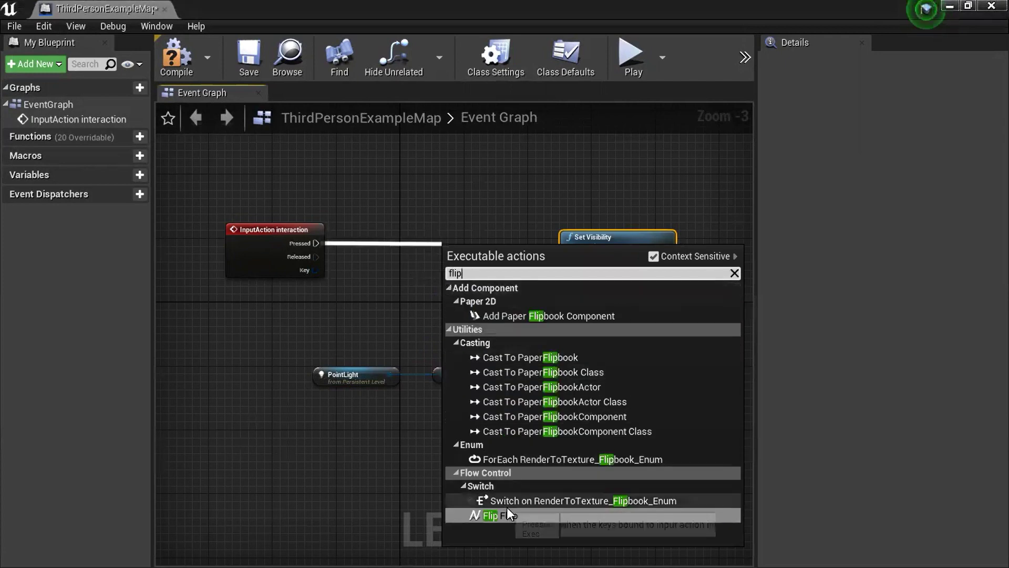
left_click(502, 515)
left_click_drag(463, 259, 398, 241)
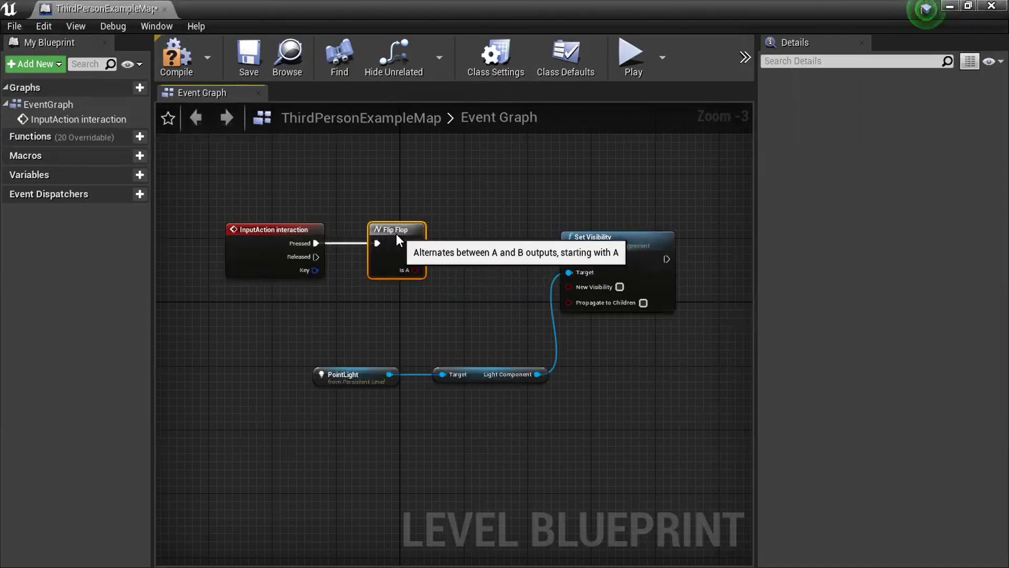
left_click_drag(387, 279, 379, 273)
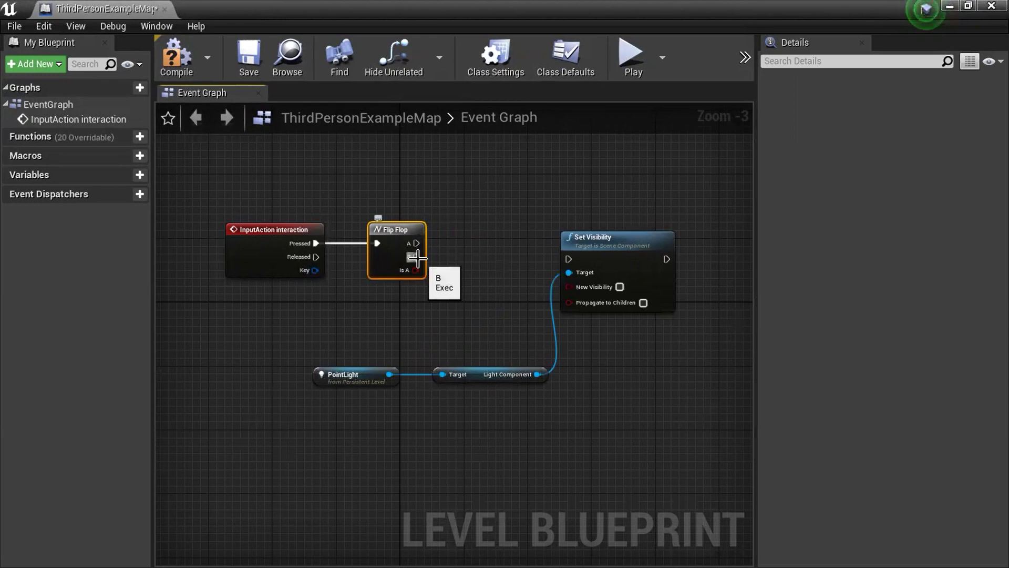
Reposition the Set Visibility and Light Component nodes into a tidier layout
left_click_drag(466, 219, 666, 428)
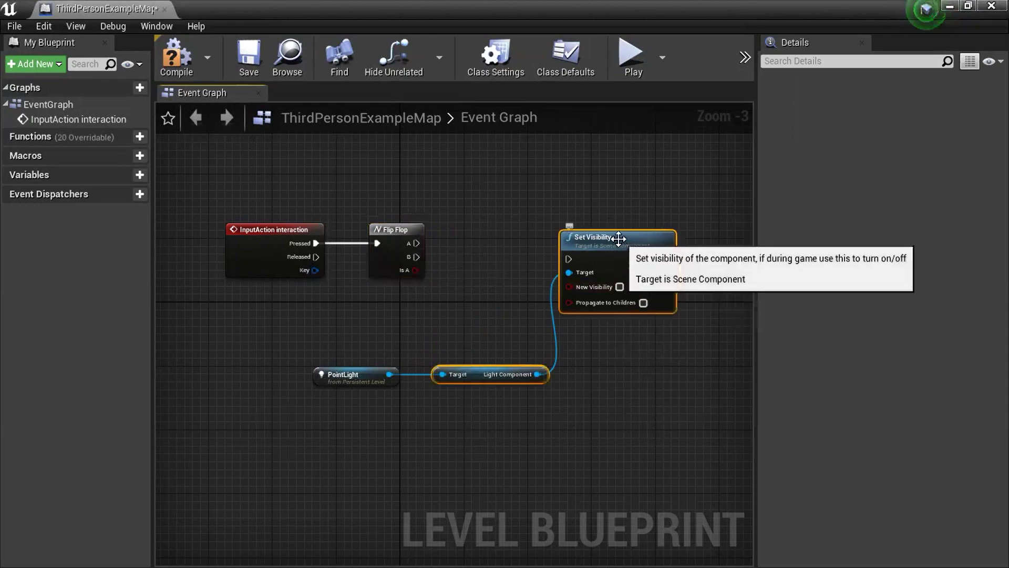
left_click_drag(617, 266, 618, 299)
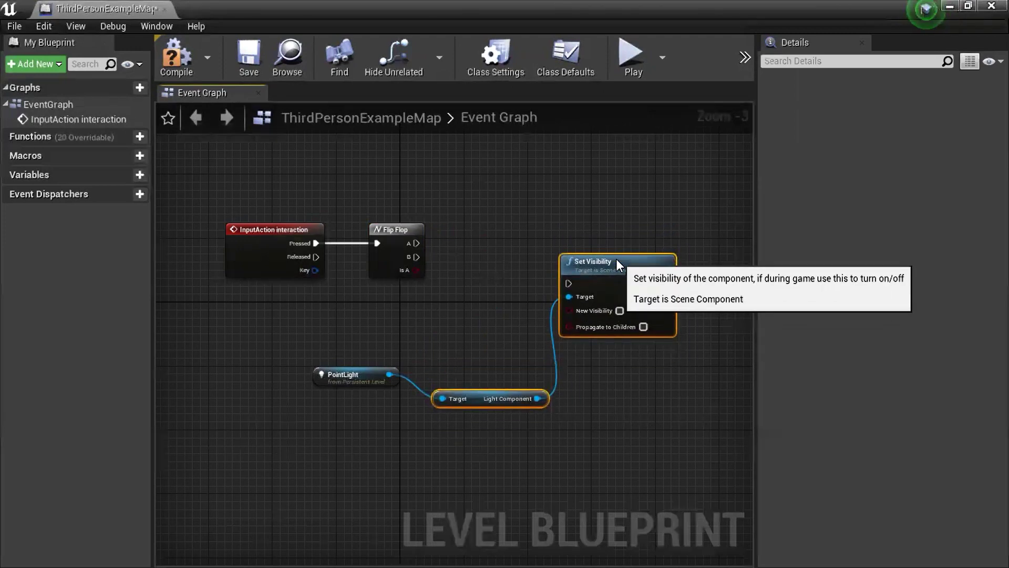
left_click_drag(627, 262, 621, 222)
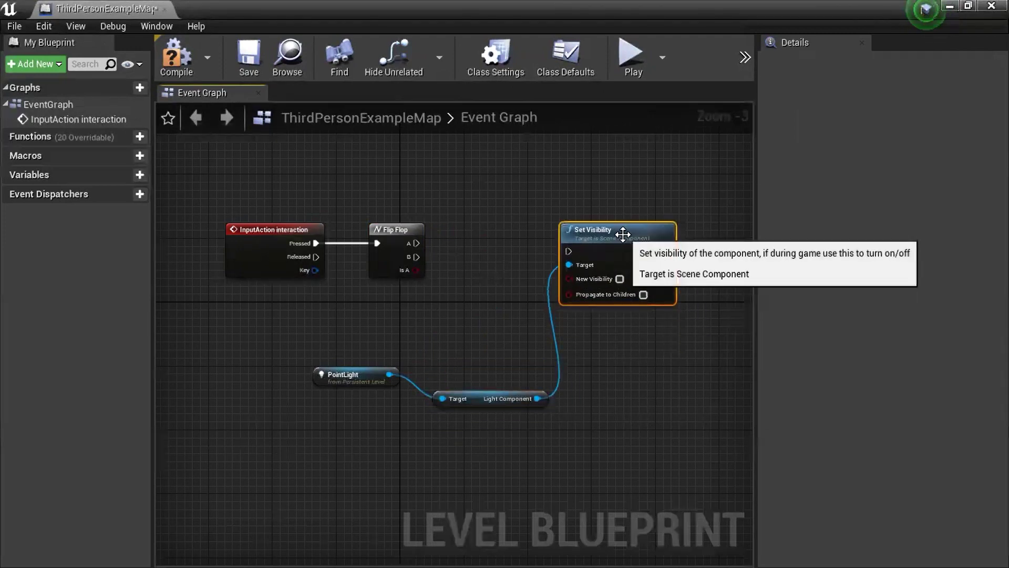
Duplicate the Set Visibility node and place the copy below the original
key("ctrl+w")
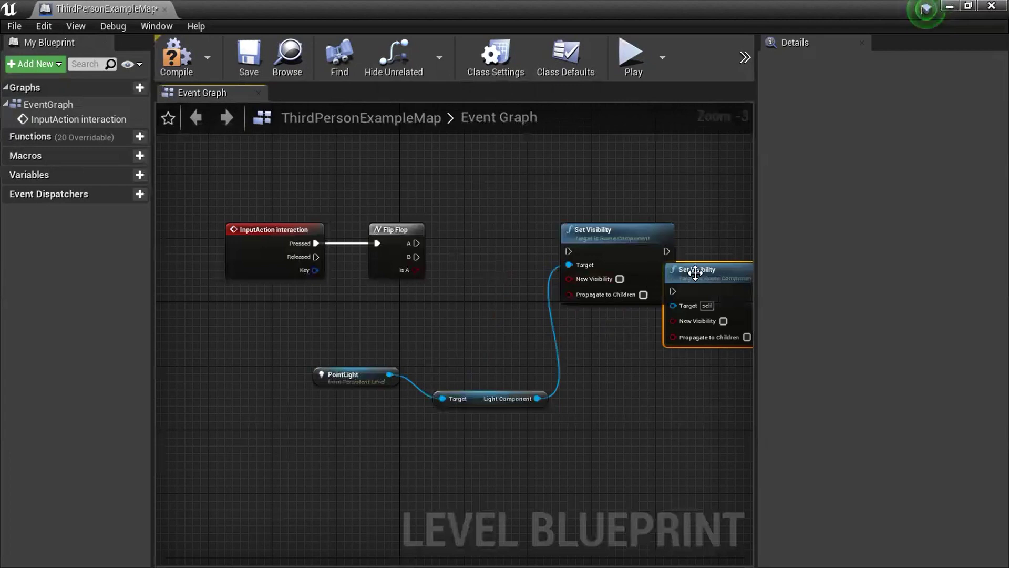
left_click_drag(695, 272, 632, 372)
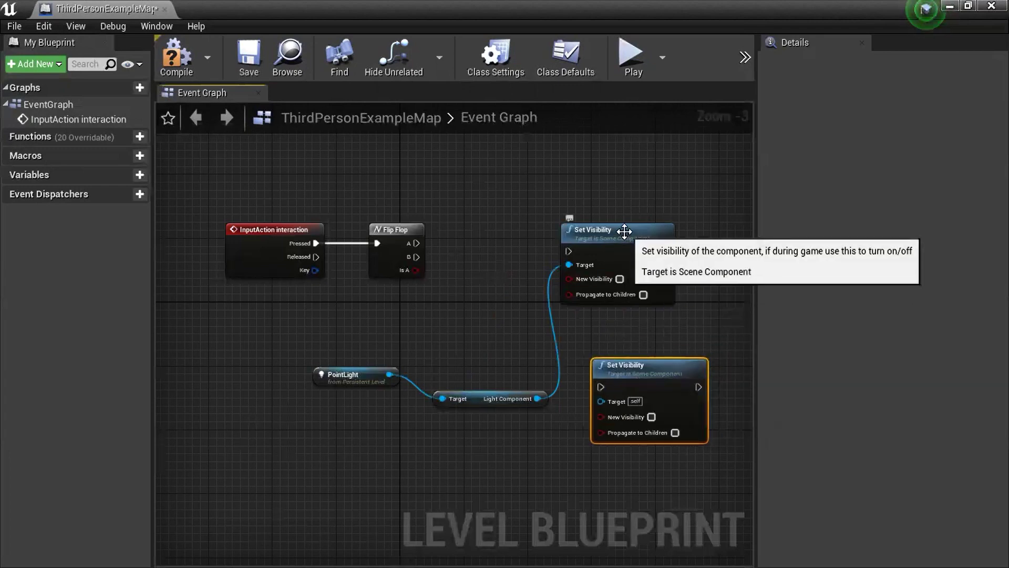
left_click_drag(624, 231, 625, 223)
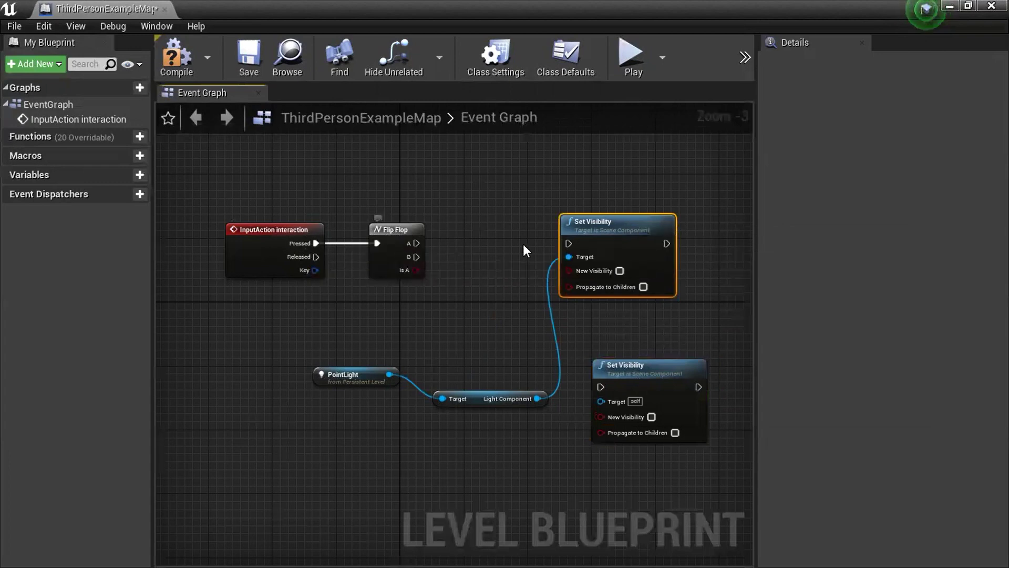
left_click_drag(399, 250, 527, 249)
key("ctrl+z")
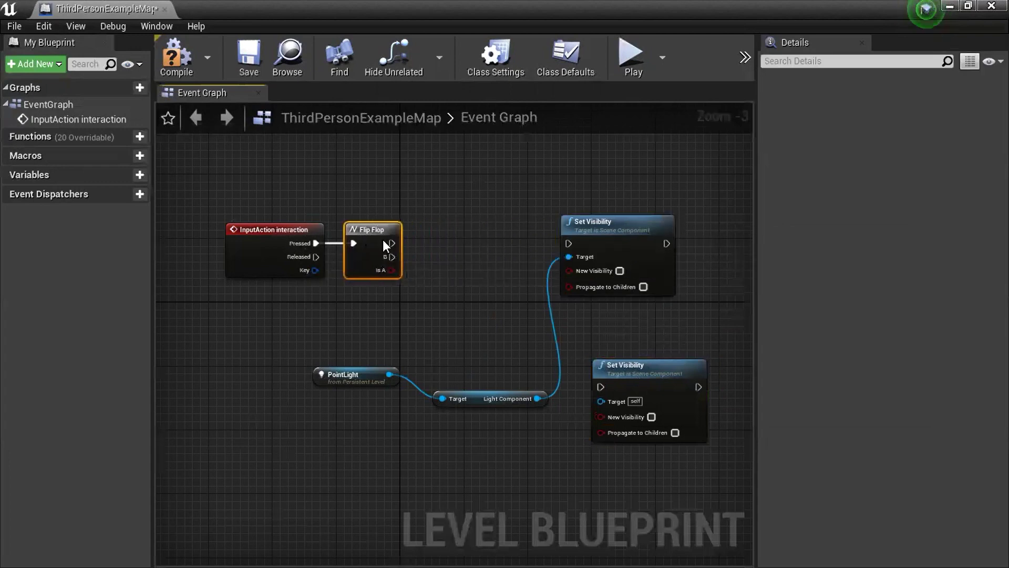
Wire Flip Flop A to the upper Set Visibility and B to the lower one, which turns the Light Component on
left_click_drag(392, 243, 568, 243)
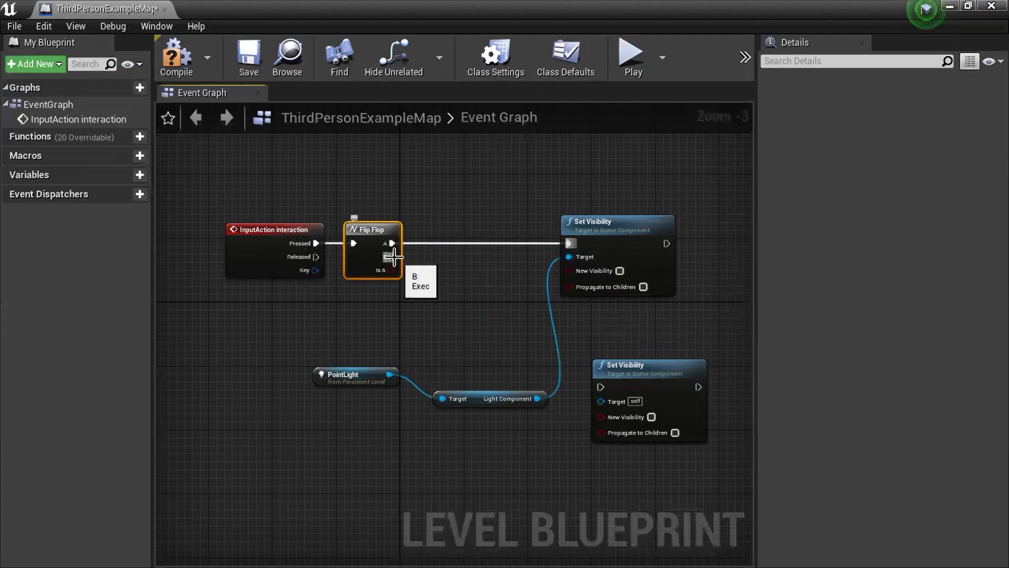
left_click_drag(395, 257, 597, 389)
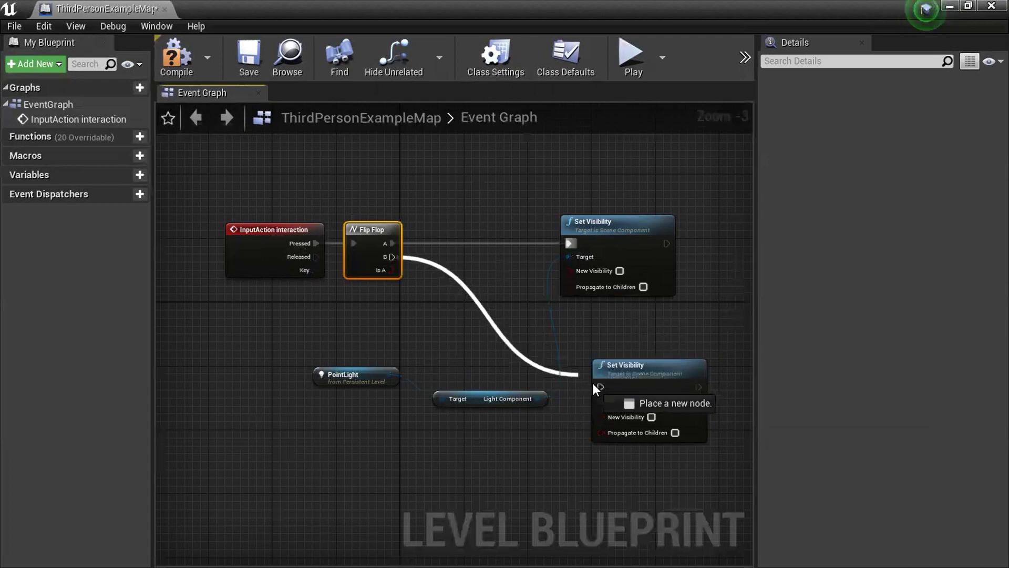
left_click_drag(673, 370, 660, 353)
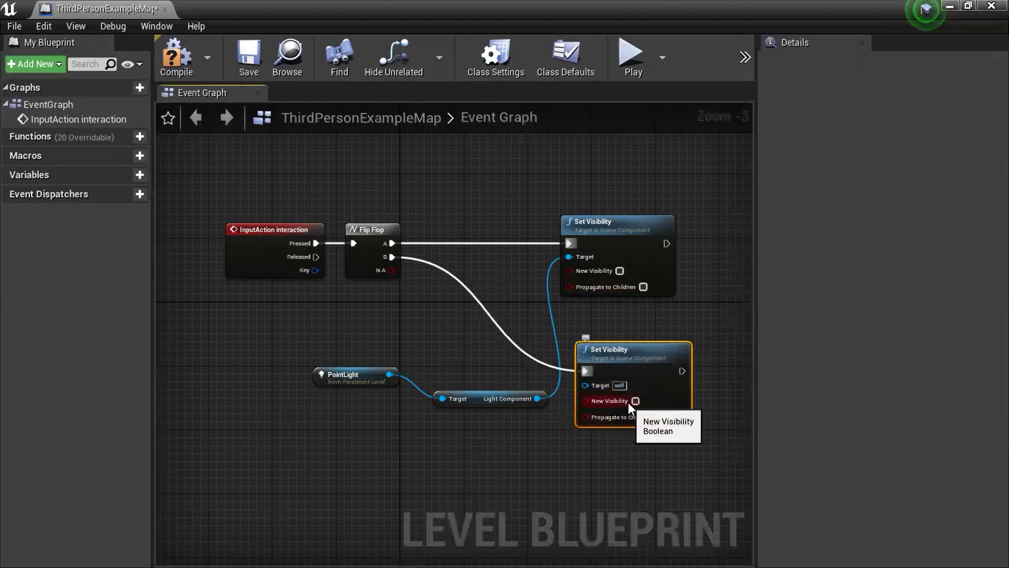
left_click(636, 400)
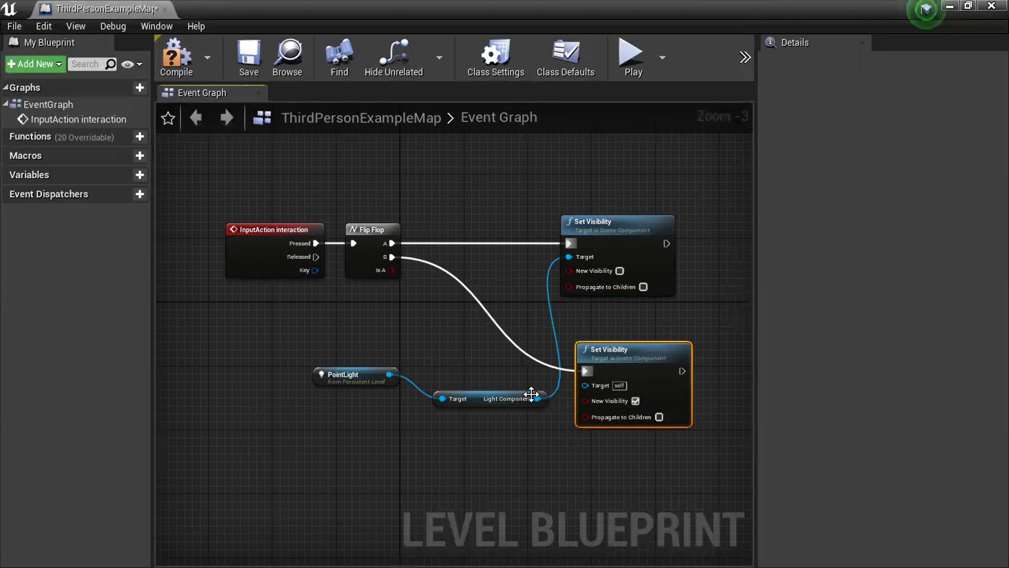
left_click_drag(473, 398, 465, 374)
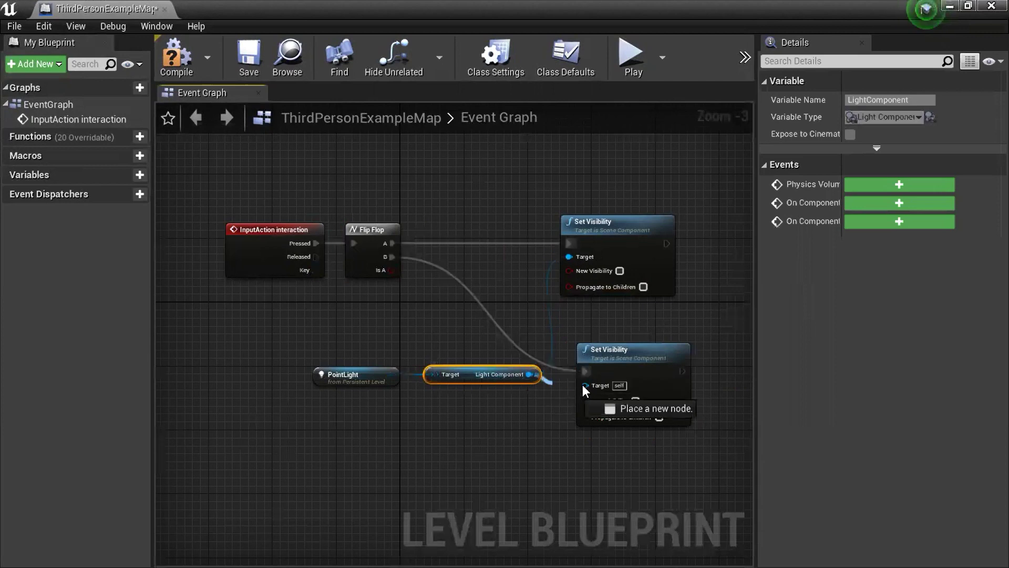
left_click_drag(532, 374, 585, 384)
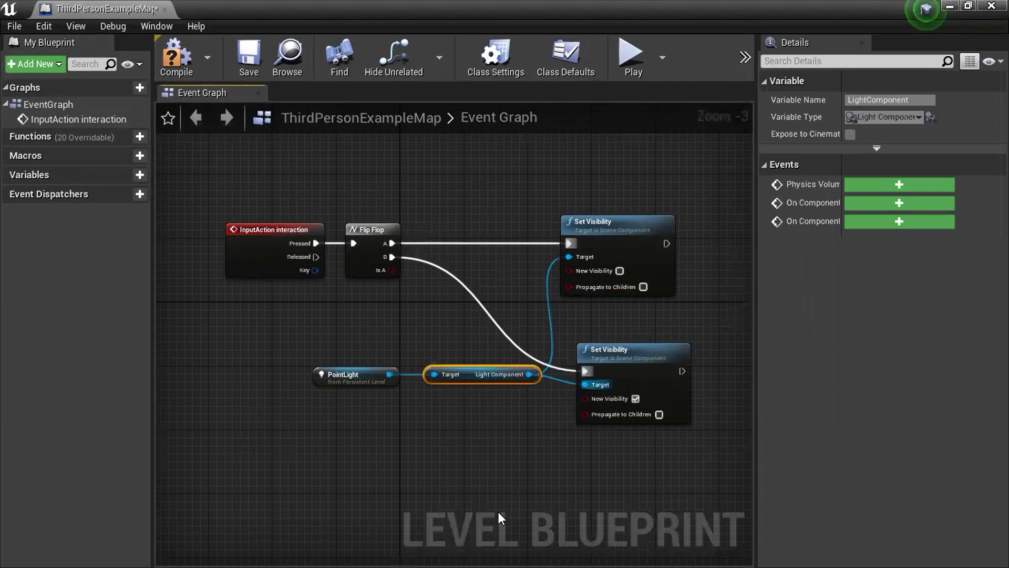
Compile the Level Blueprint, close its window and start a Play-in-Editor session
left_click(167, 71)
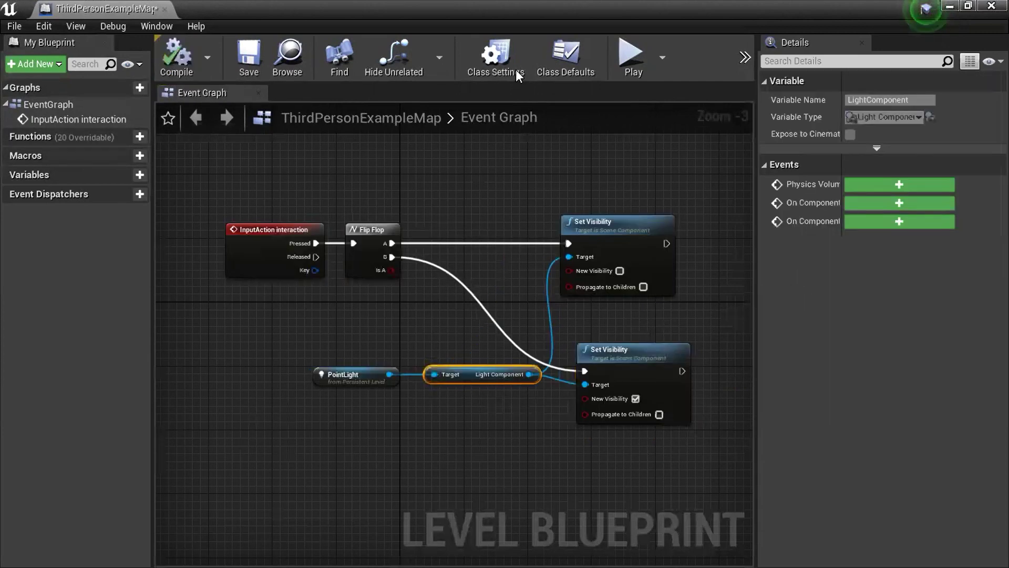
left_click(950, 6)
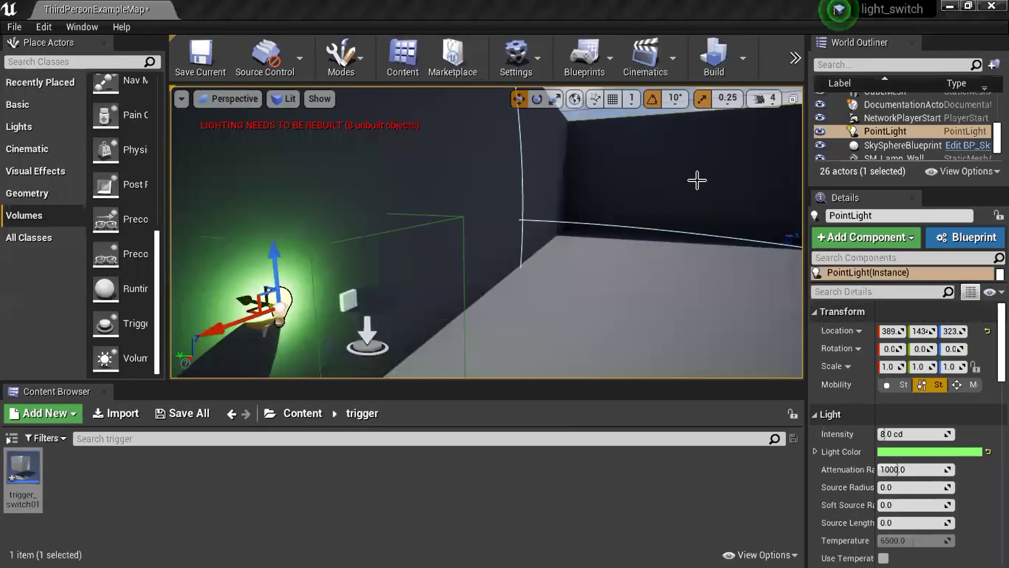
left_click(796, 54)
left_click(647, 250)
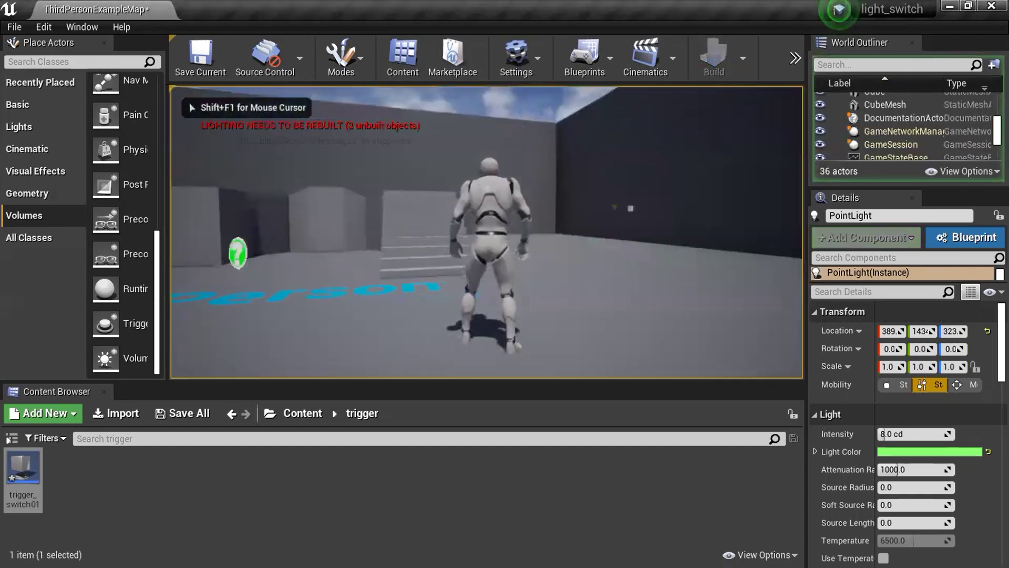
Walk the character into the switch's trigger area and toggle the green light with E repeatedly
key("w")
key("w")
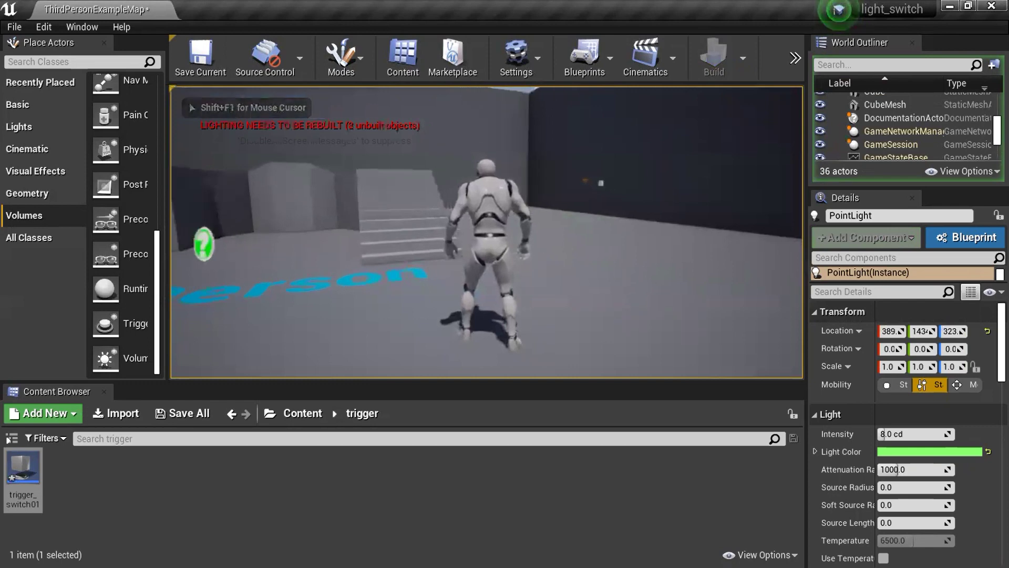
key("w")
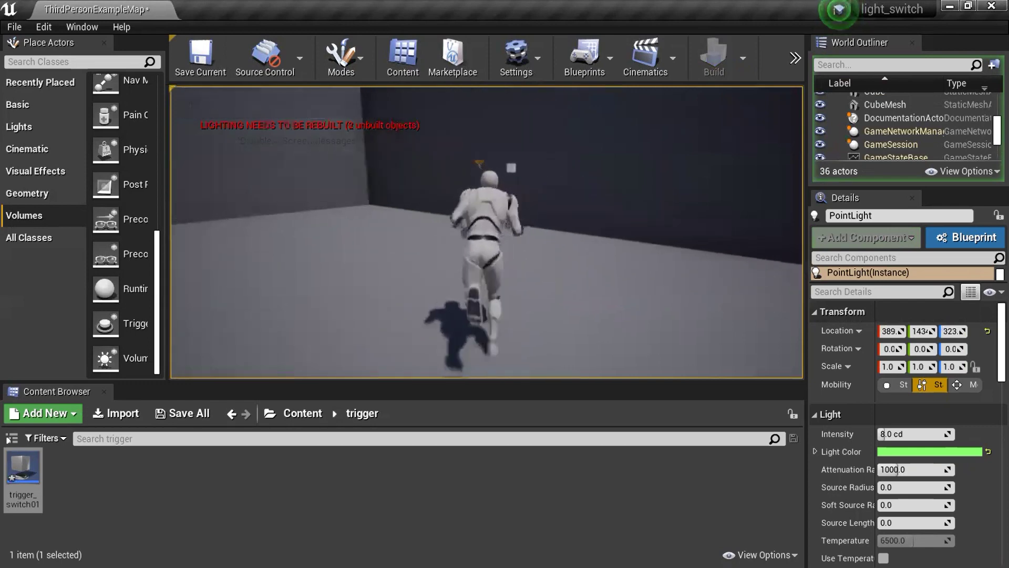
key("s")
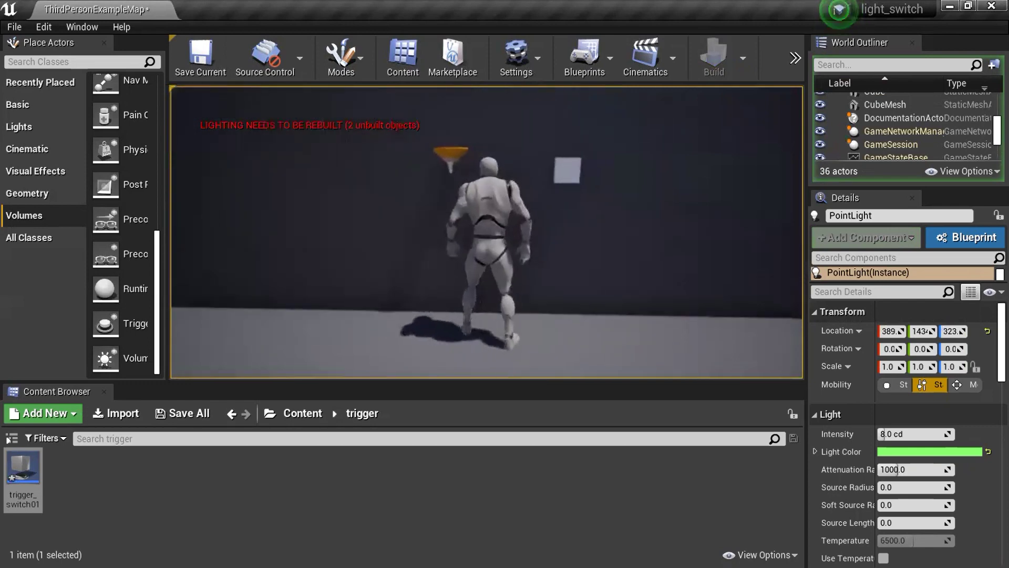
key("s")
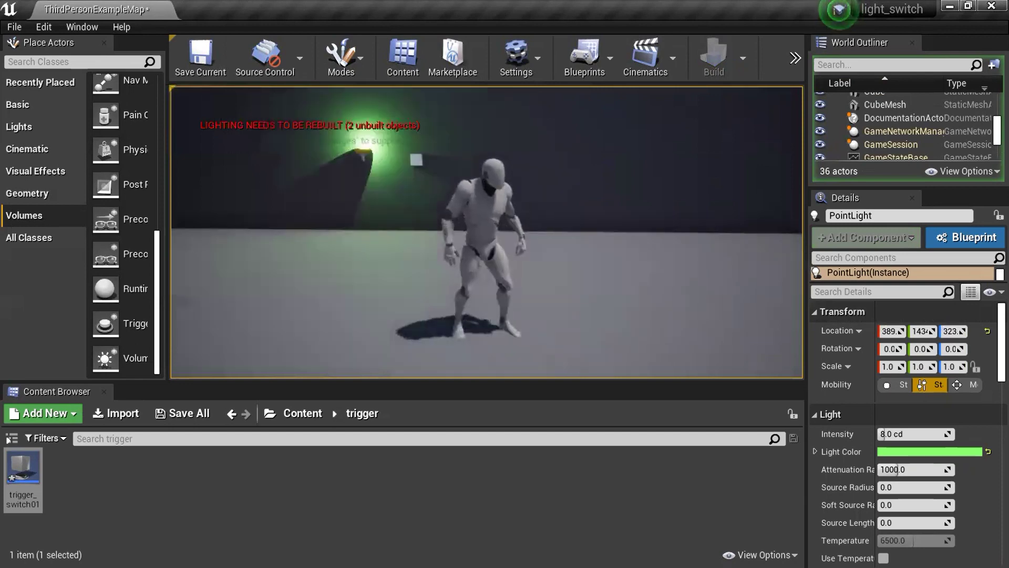
key("e")
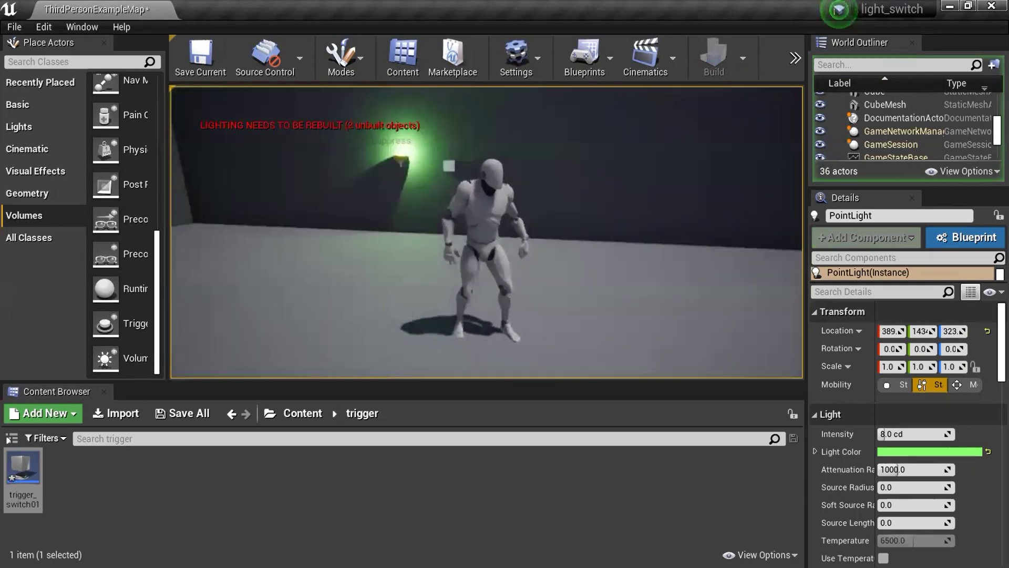
key("e")
key("e")
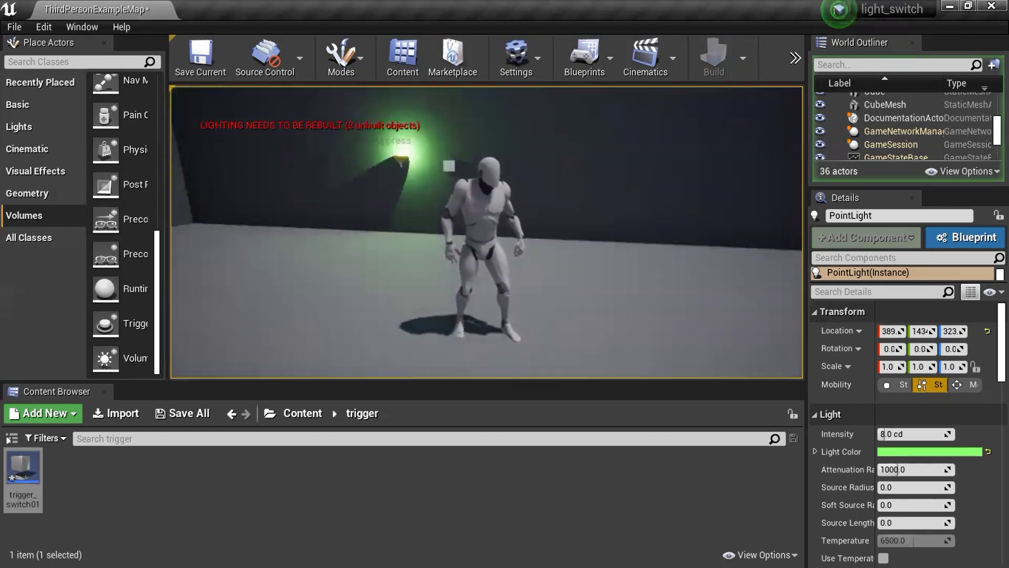
key("e")
key("e")
key("e")
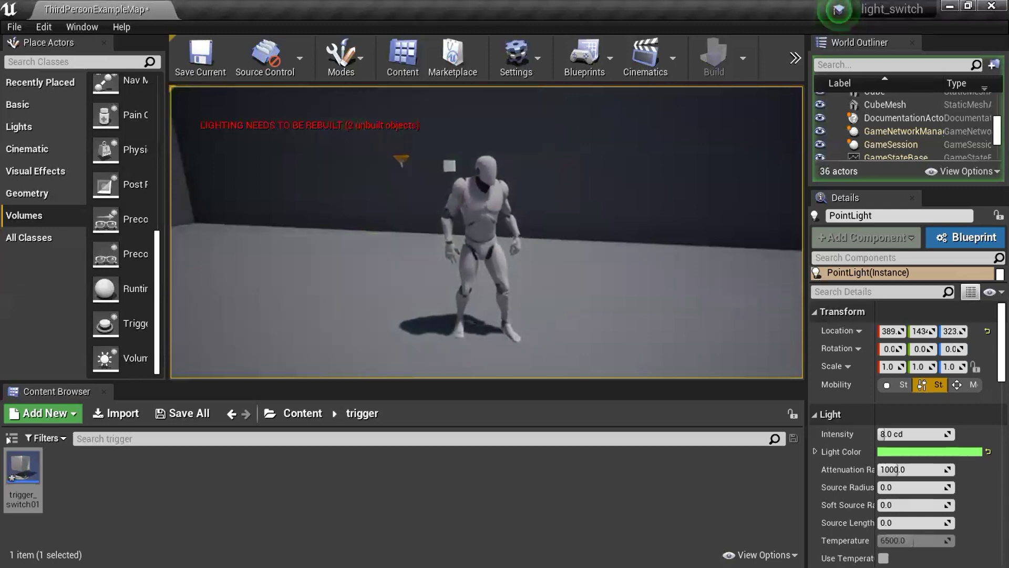
key("e")
key("e")
Walk away from the switch, toggle again, then climb to the landing and test from there
key("w")
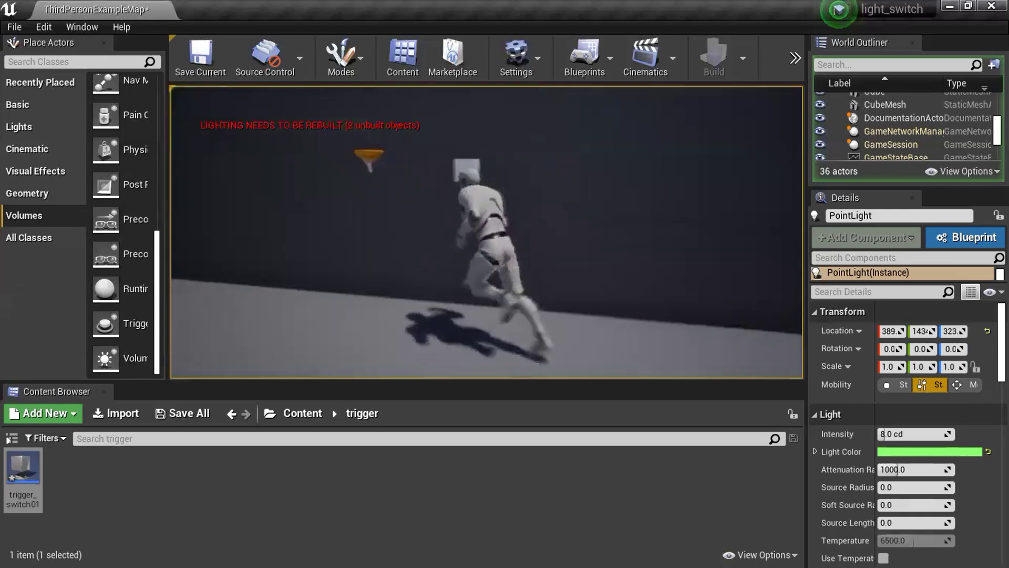
key("e")
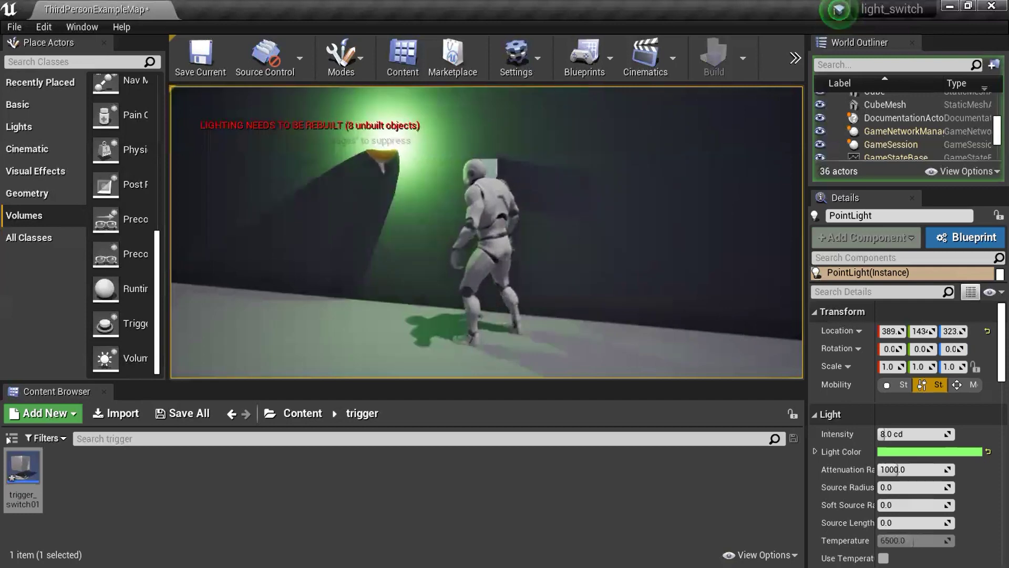
key("e")
key("s")
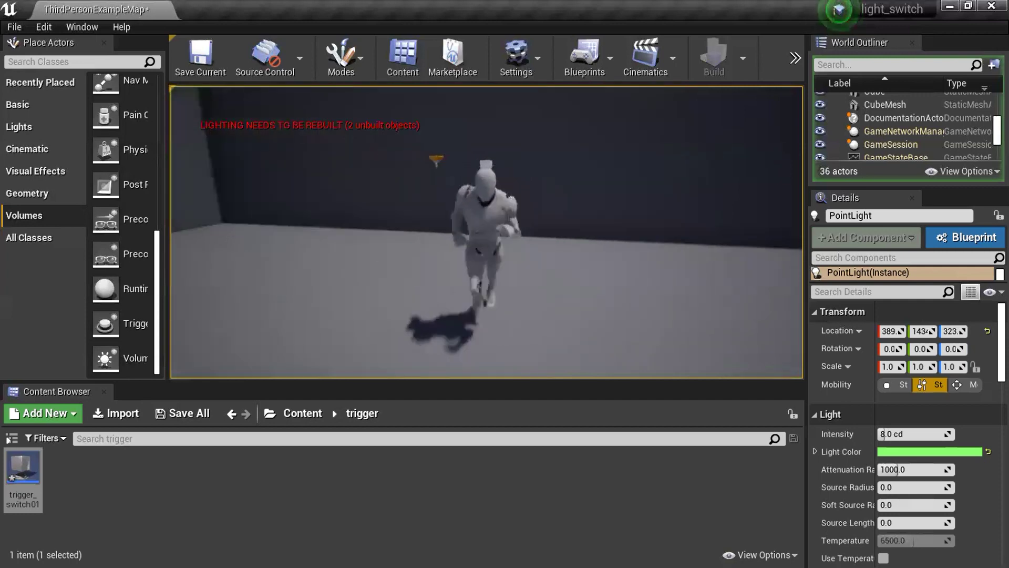
key("w")
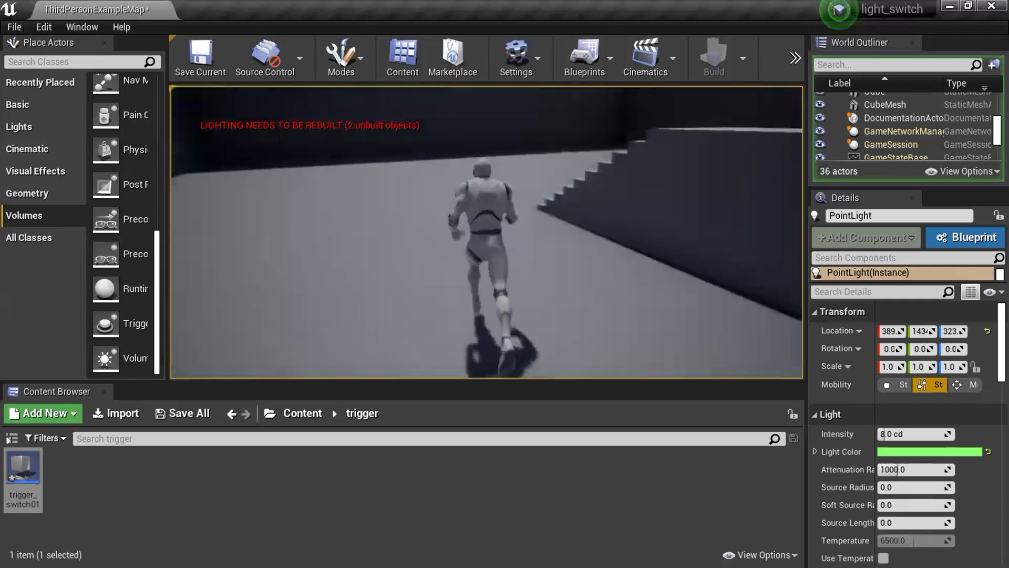
key("w")
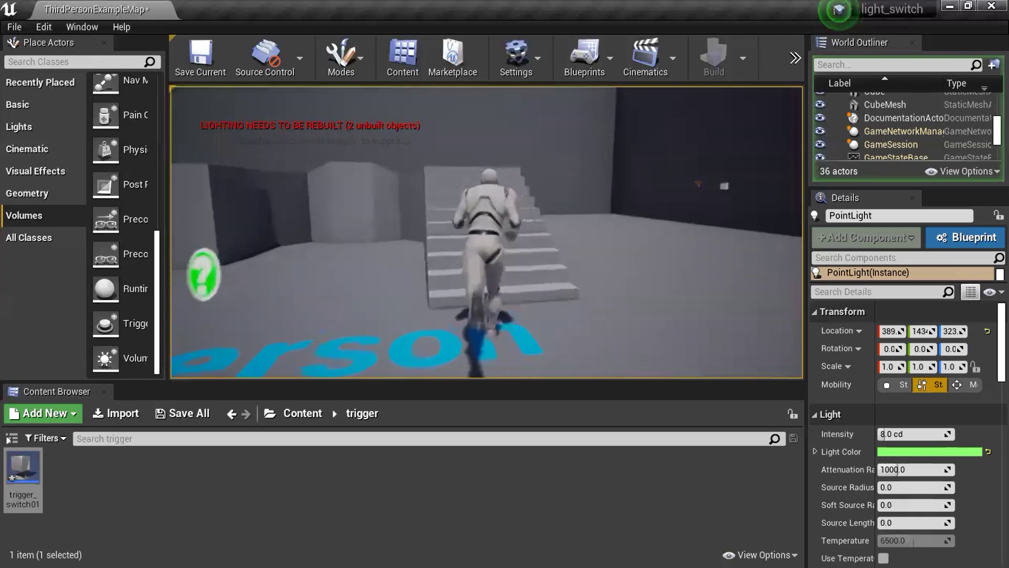
key("a")
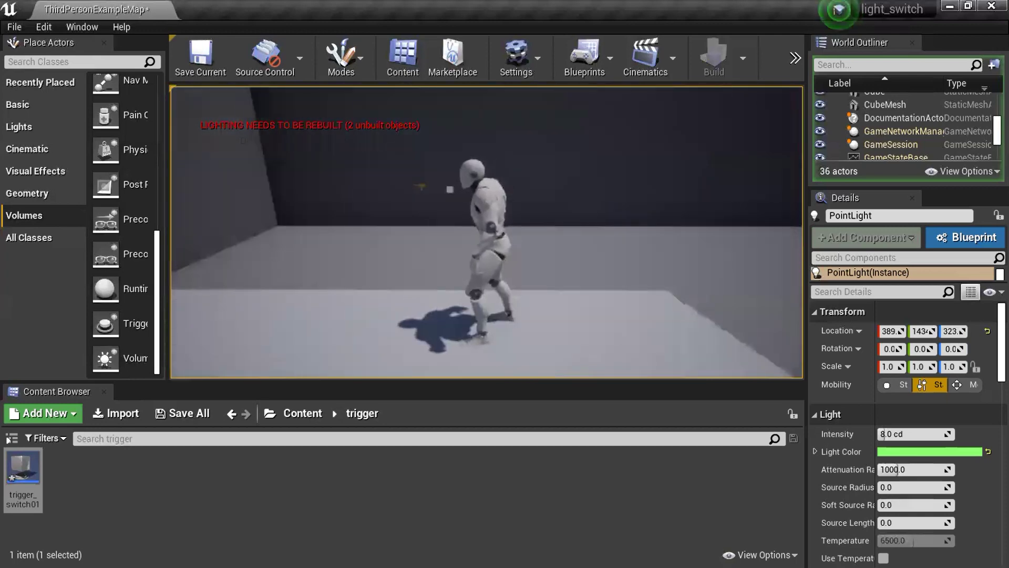
key("d")
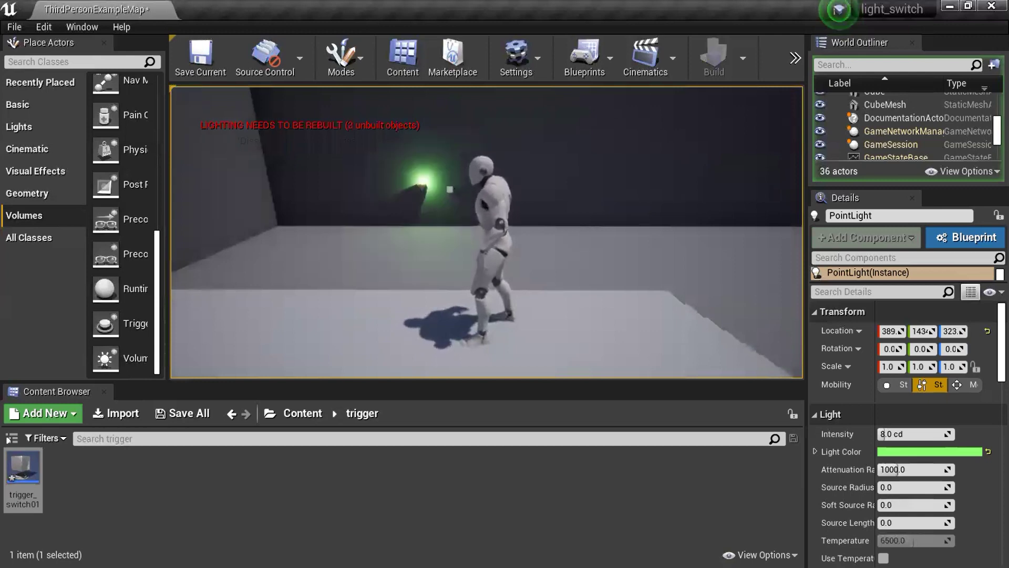
Stop the play test and maximize the Level Blueprint window over the viewport
key("Escape")
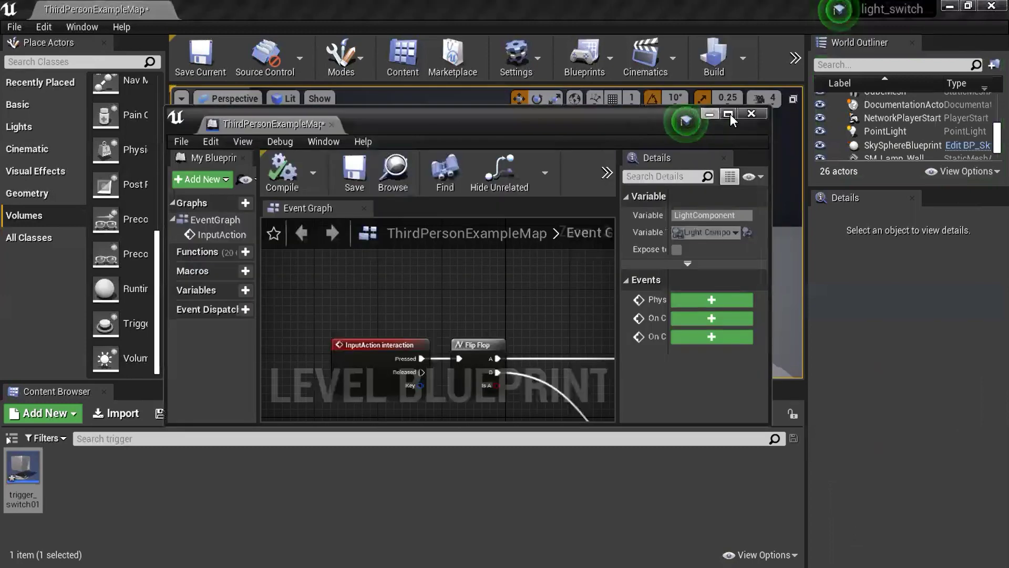
left_click(728, 114)
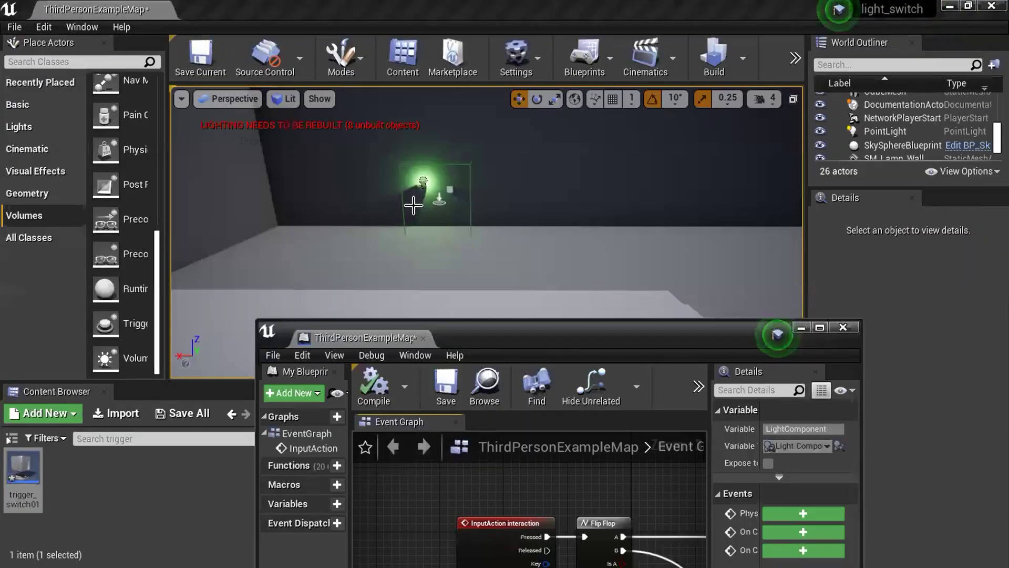
left_click(442, 202)
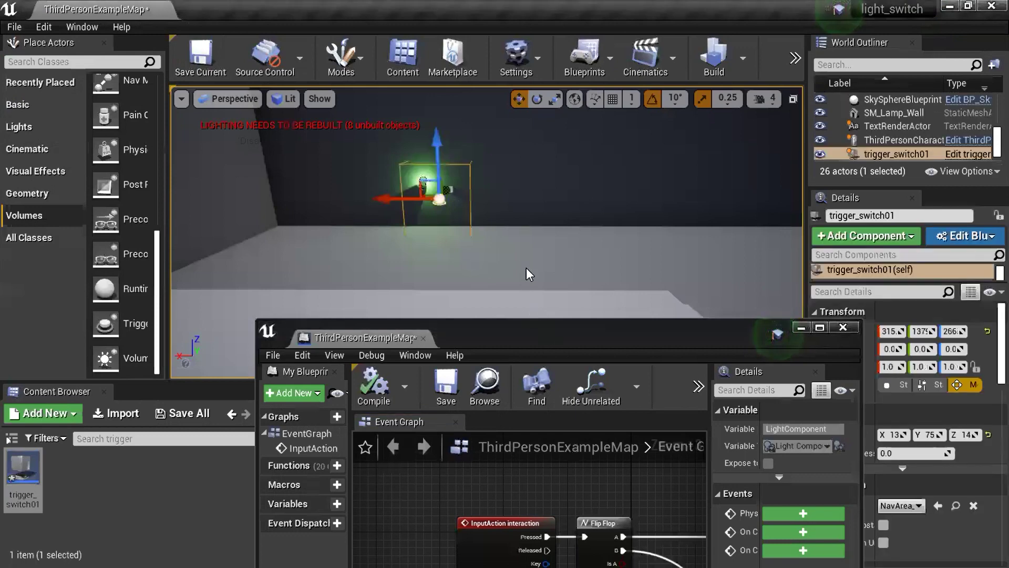
left_click_drag(802, 339, 756, 144)
left_click(773, 132)
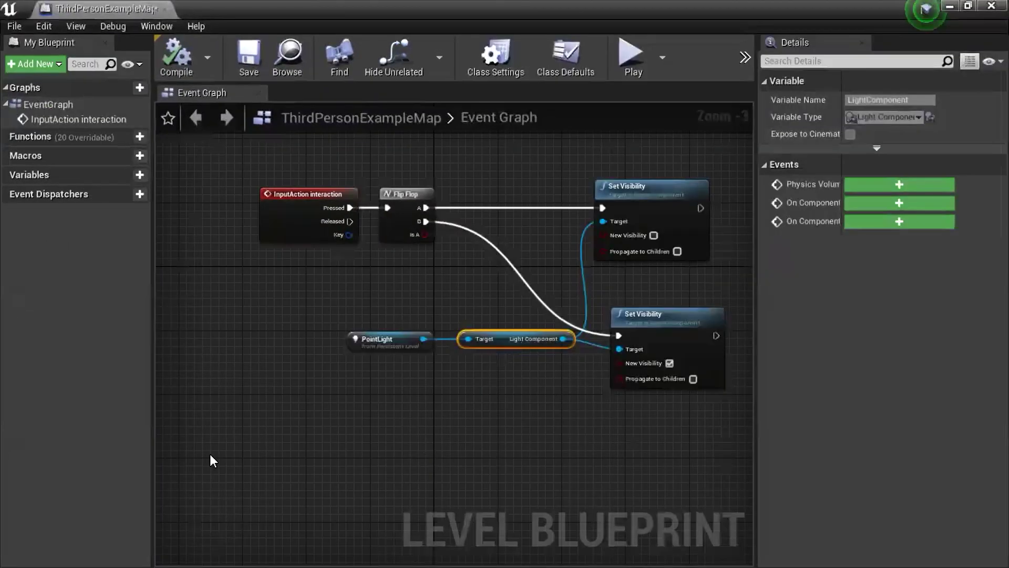
Add an OnActorBeginOverlap event for trigger_switch01 via the 'begin ove' search and move it up
right_click(228, 465)
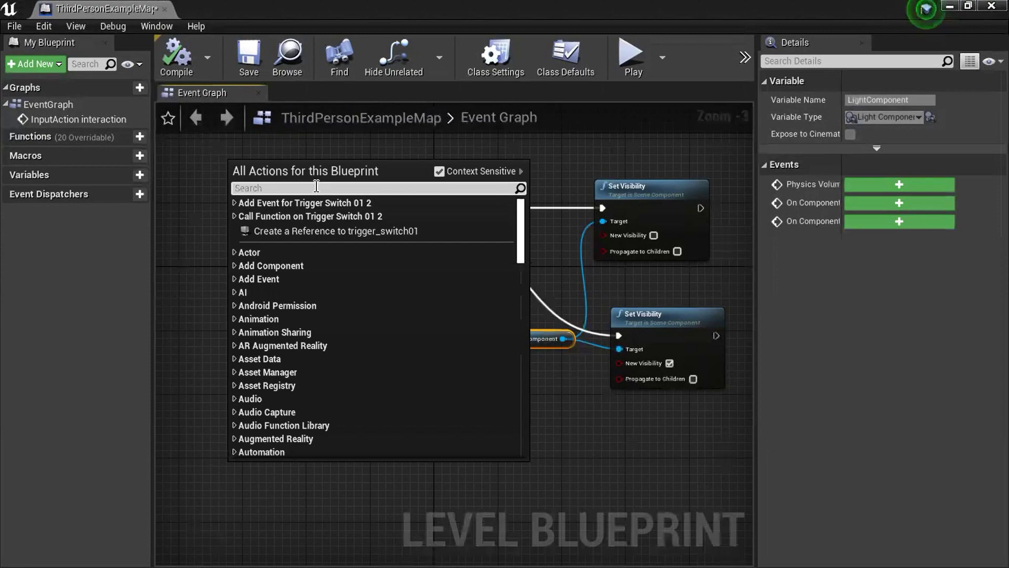
type("be")
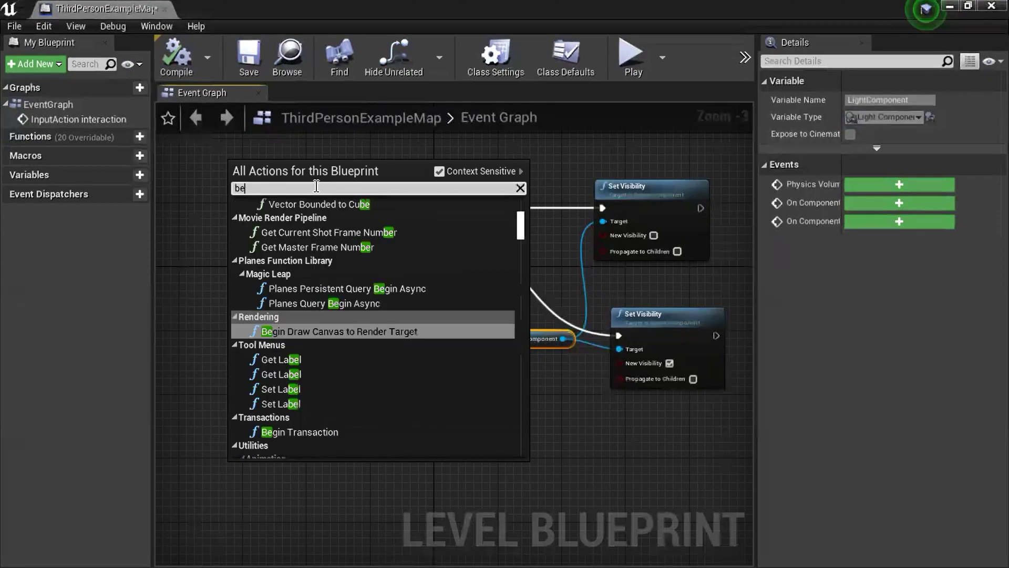
type("gin over")
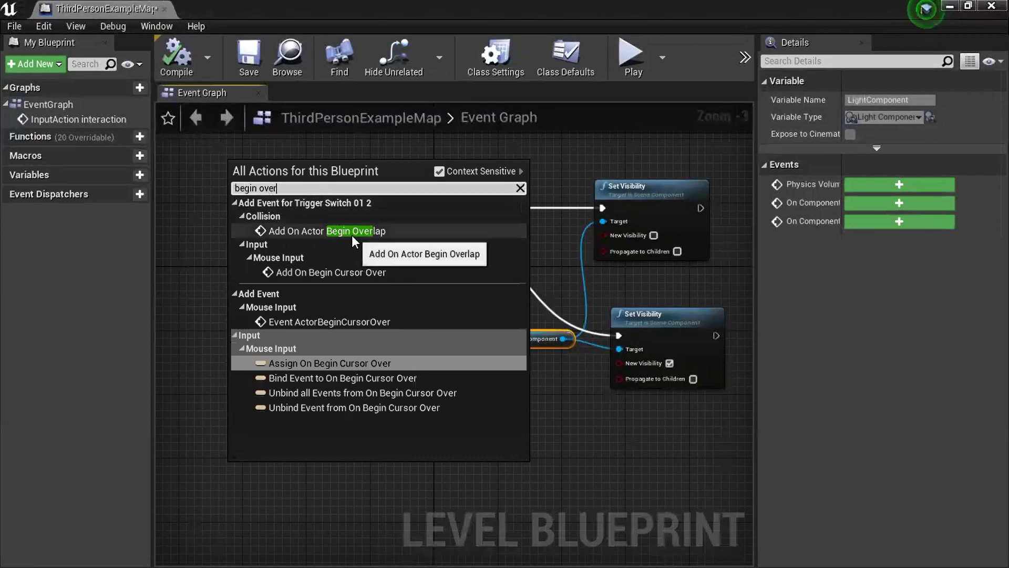
left_click(352, 234)
left_click_drag(322, 464, 322, 393)
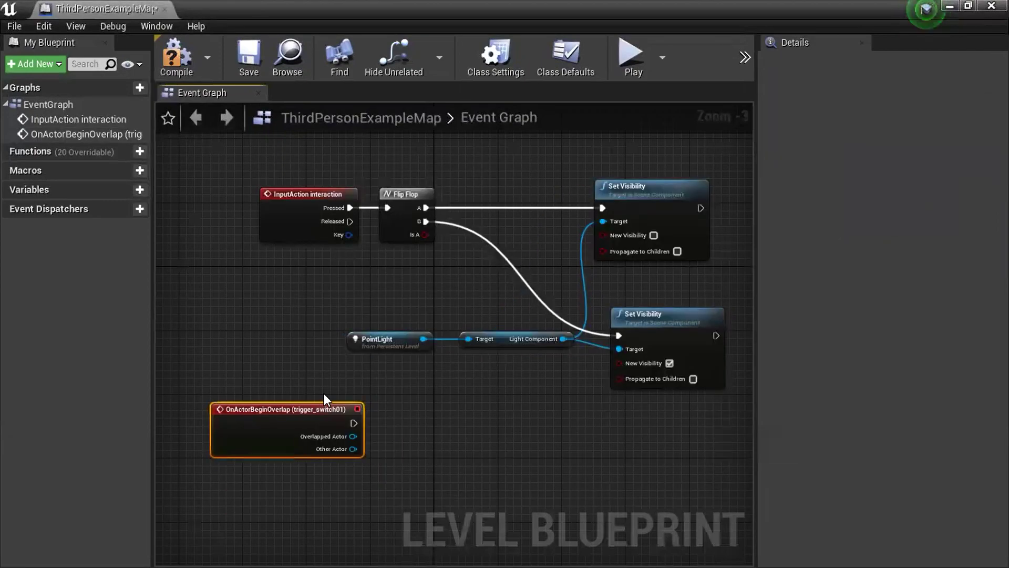
Add an OnActorEndOverlap event for trigger_switch01 via the 'end over' search below it
right_click(216, 496)
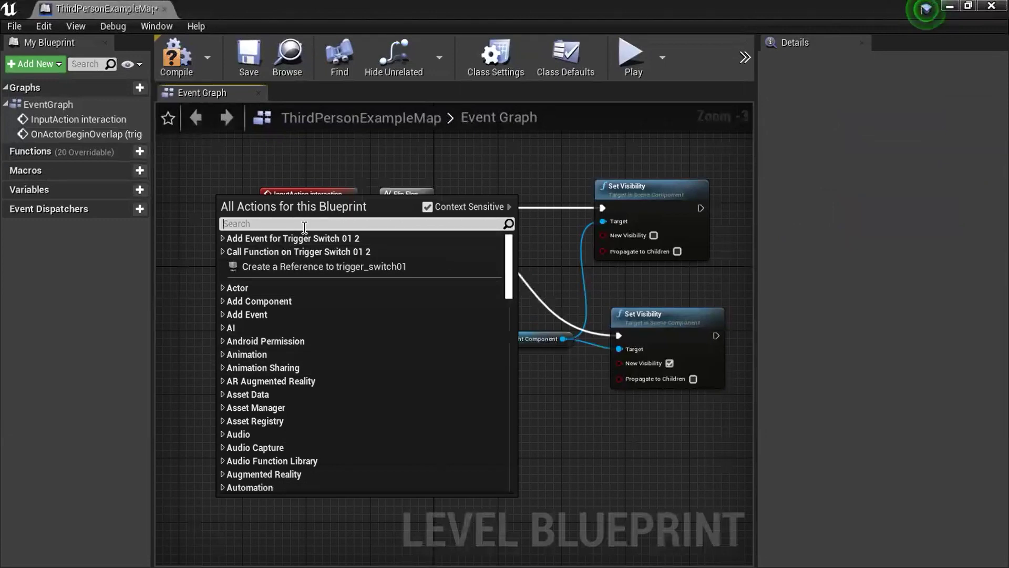
type("end ov")
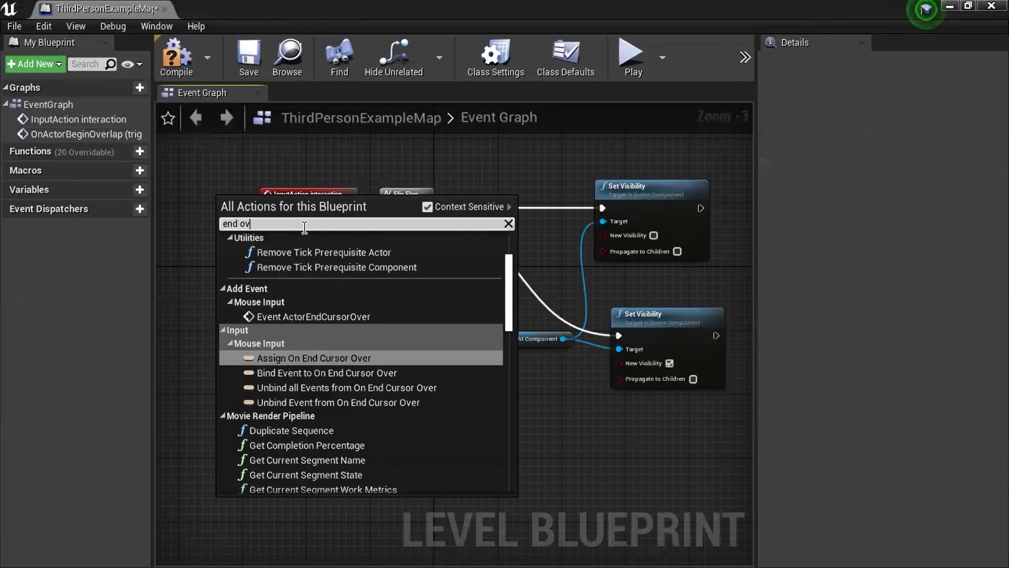
type("er")
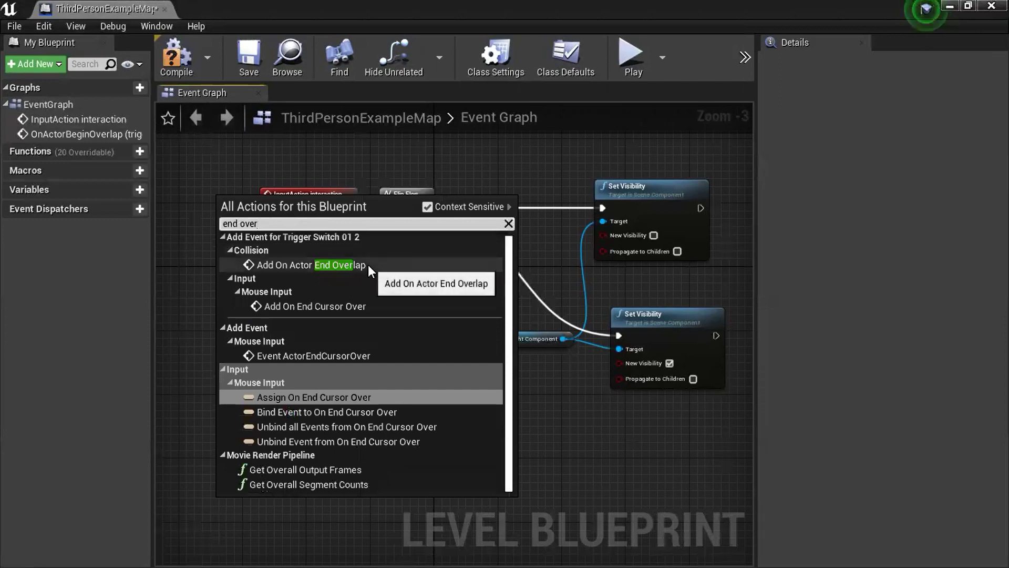
left_click(368, 264)
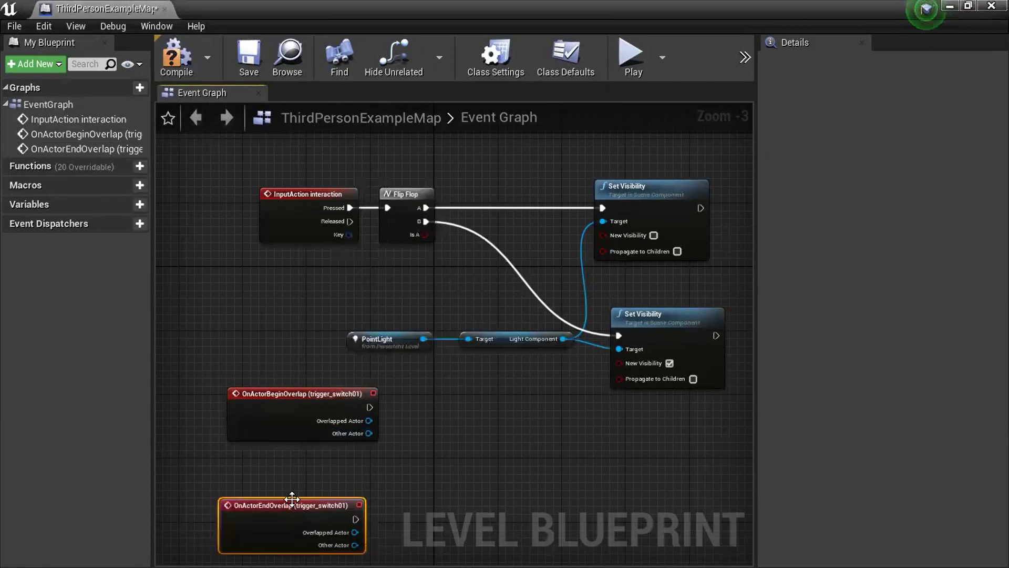
mouse_move(290, 502)
left_mouse_down()
mouse_move(307, 495)
mouse_move(297, 496)
left_mouse_up()
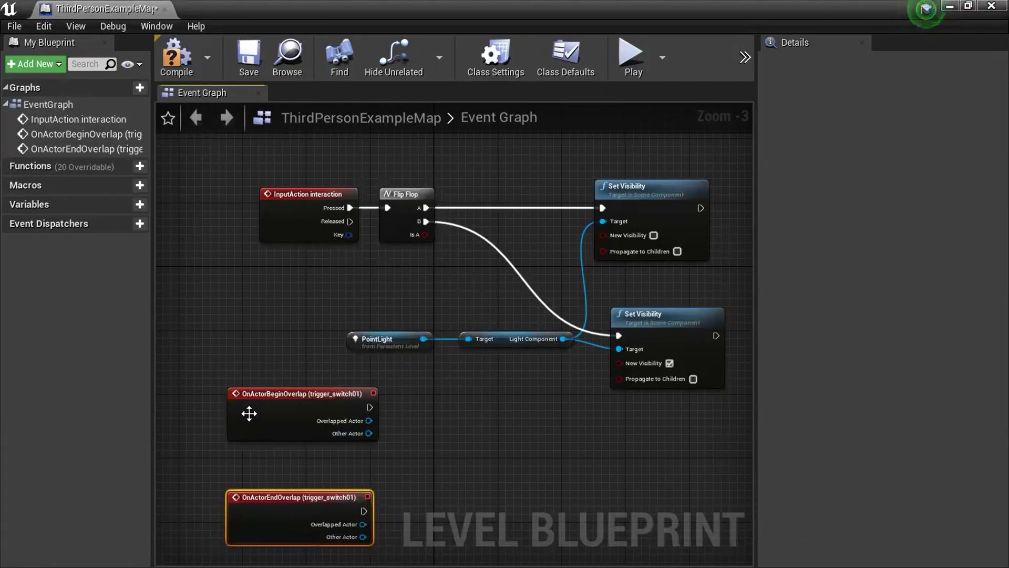
Shift both overlap events left and drop a PointLight reference from the level between them
left_click(292, 430, "ctrl")
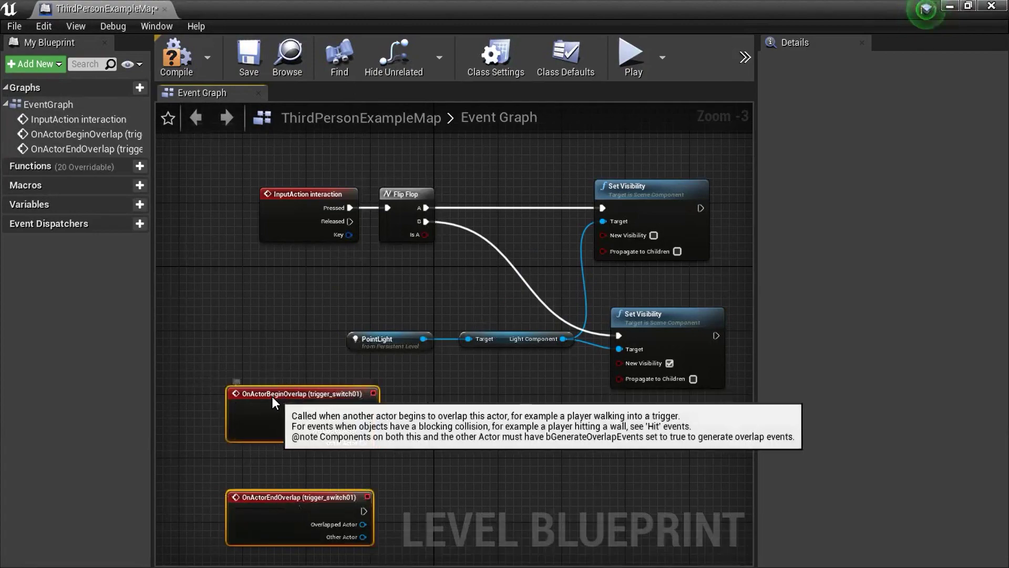
left_click_drag(280, 398, 264, 397)
left_click(417, 74)
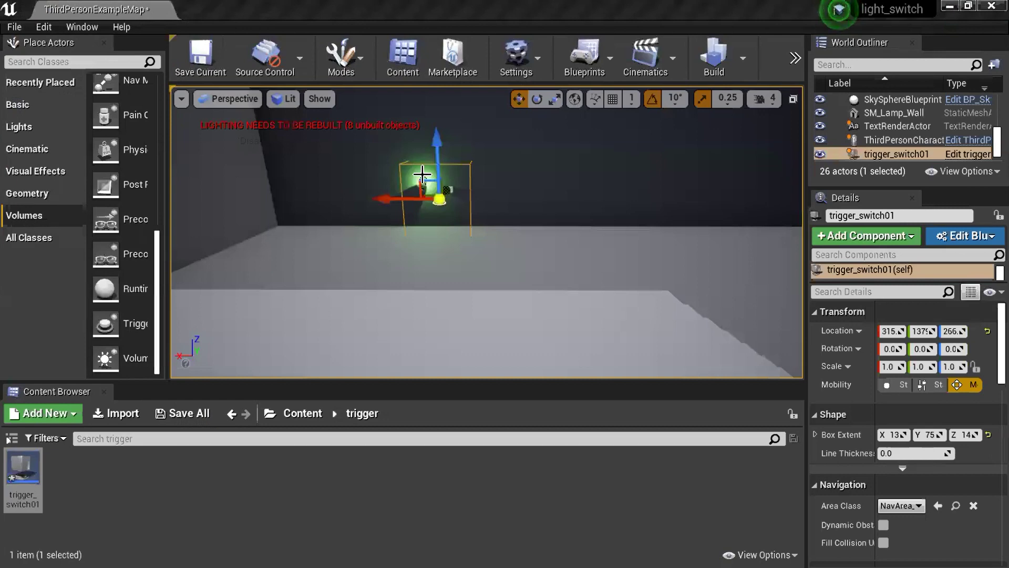
left_click(421, 177)
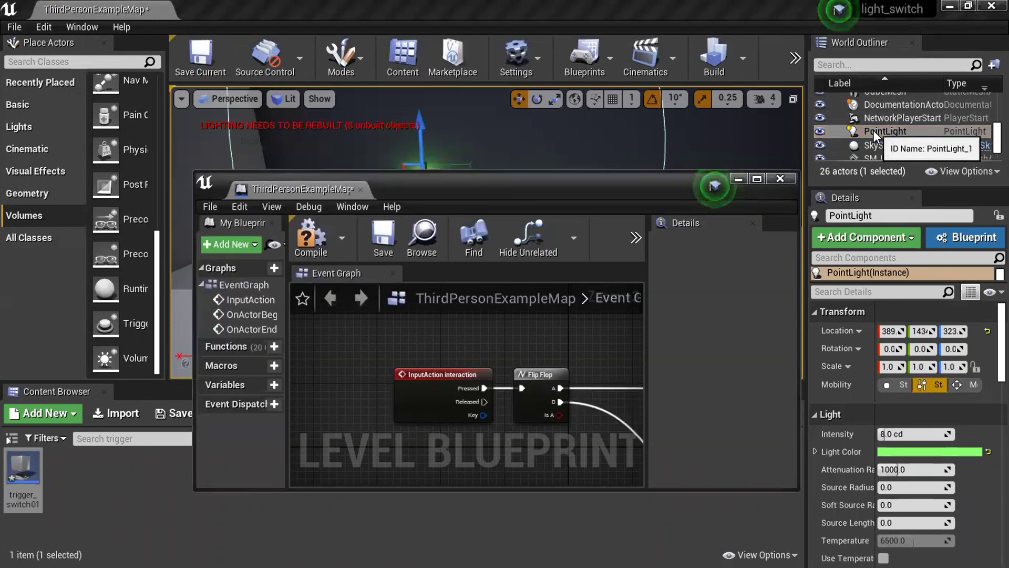
left_click_drag(875, 131, 384, 434)
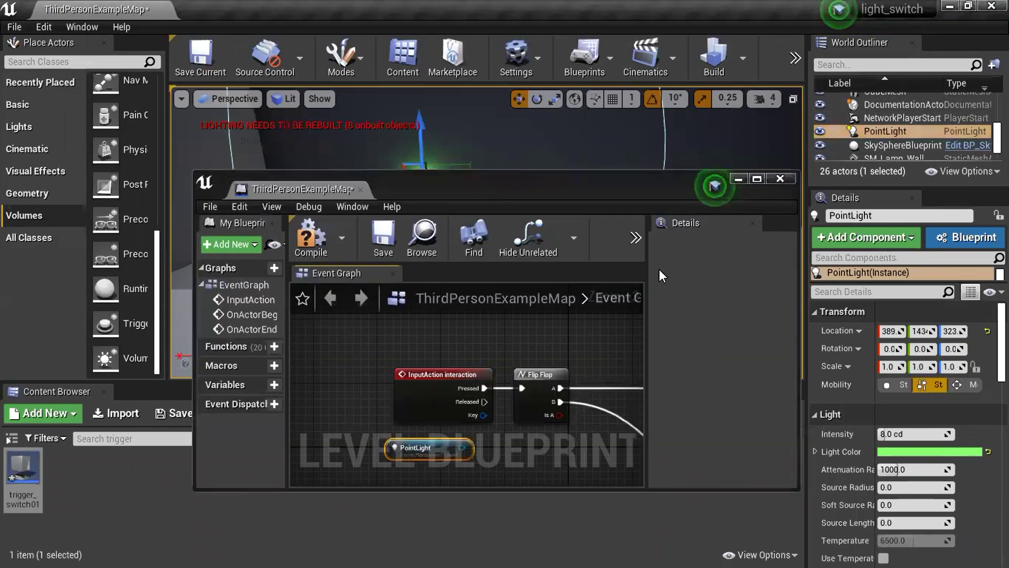
left_click(756, 179)
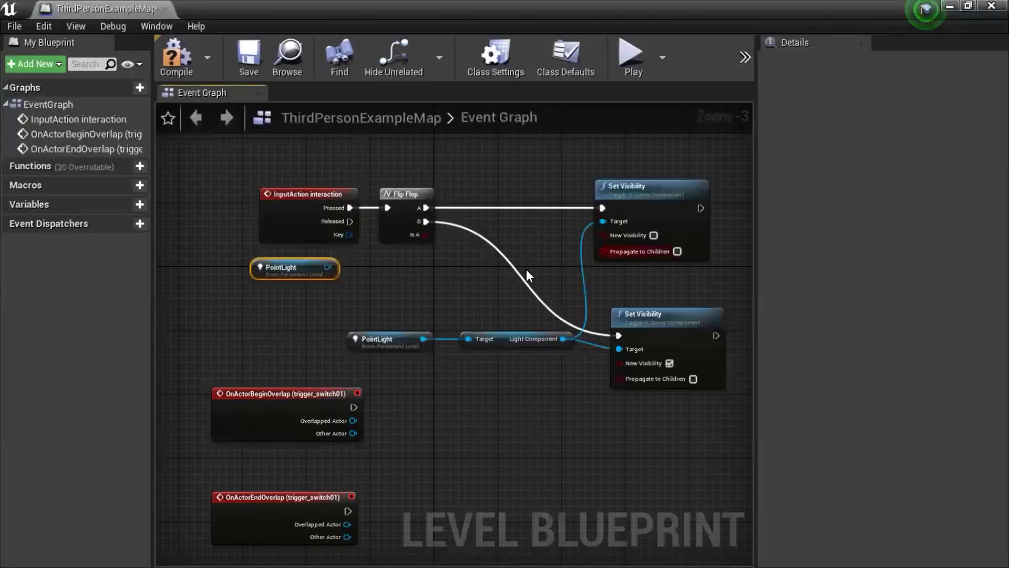
left_click_drag(276, 268, 282, 468)
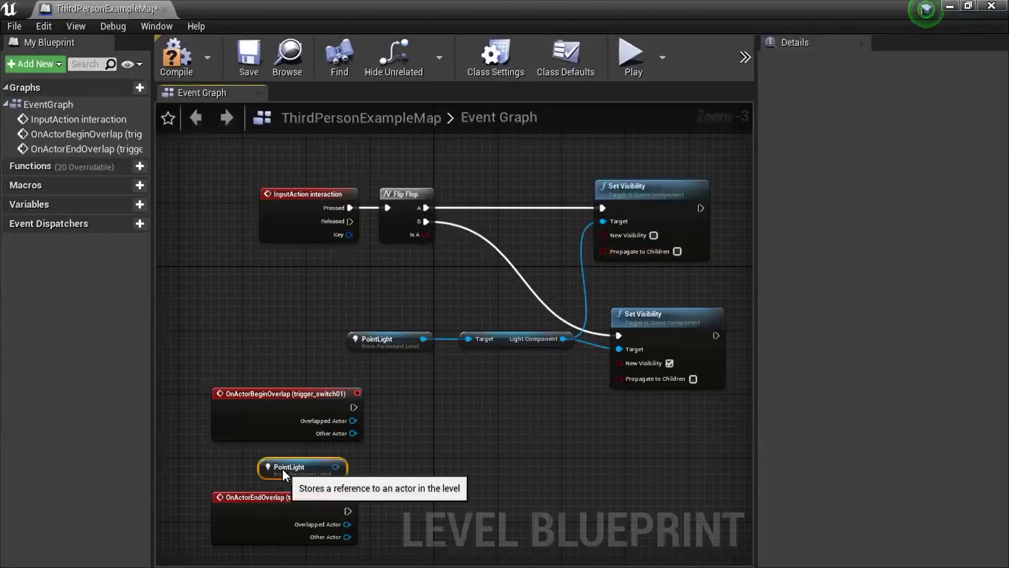
left_click_drag(350, 469, 487, 458)
Add a Set Visibility (LightComponent) node fed by the new PointLight's Light Component
type("set")
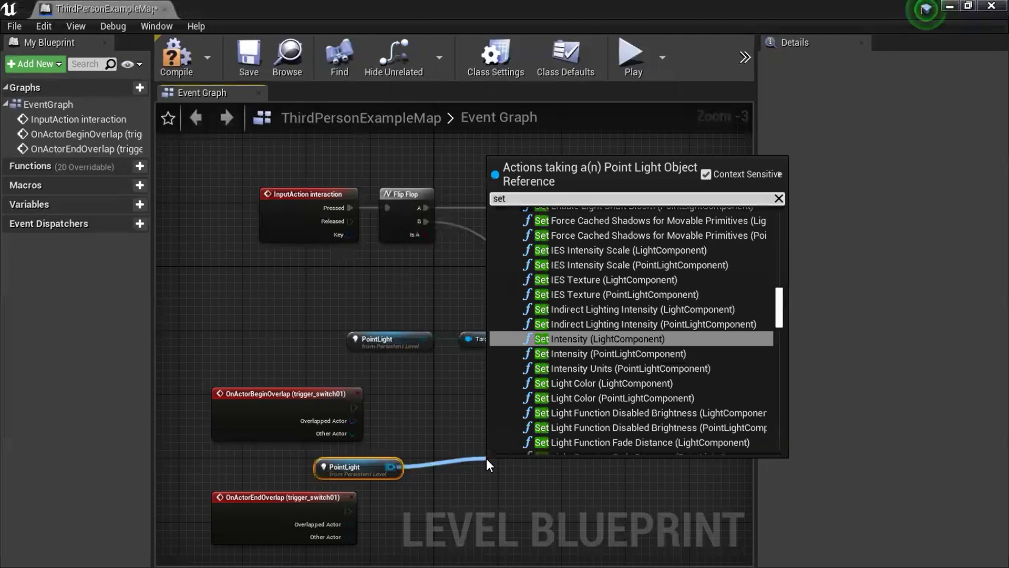
type(" visi")
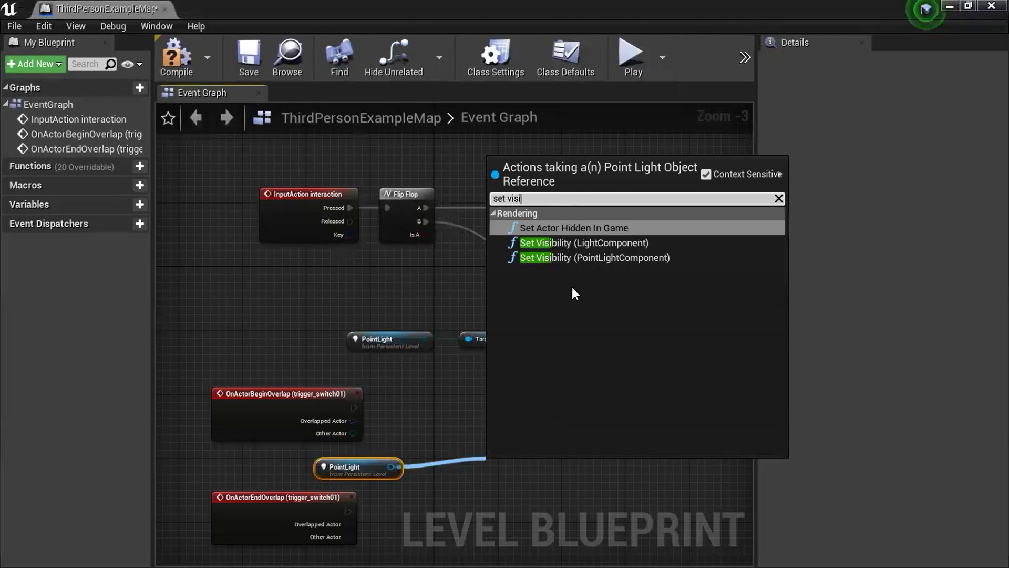
left_click(591, 244)
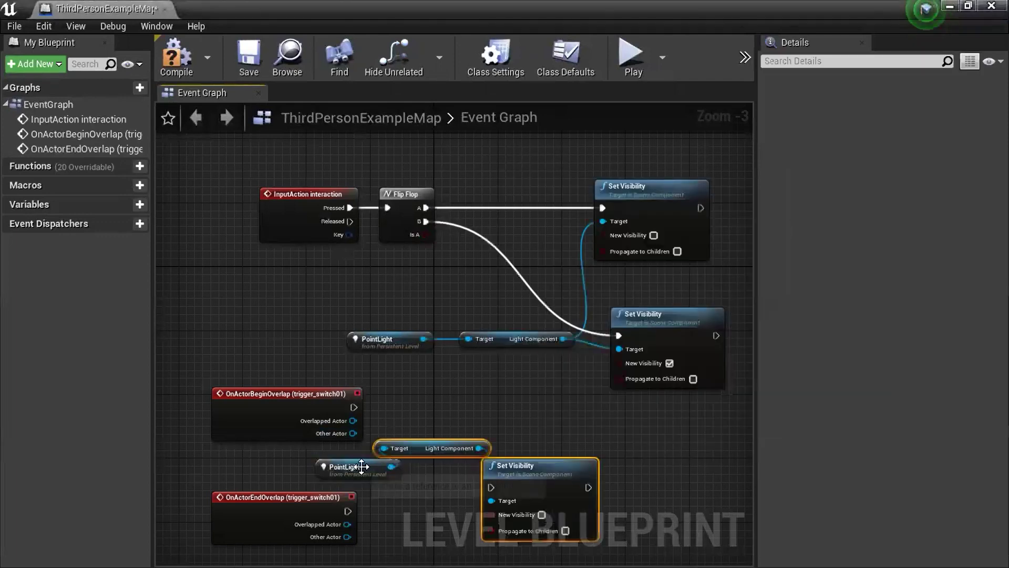
left_click_drag(328, 473, 288, 473)
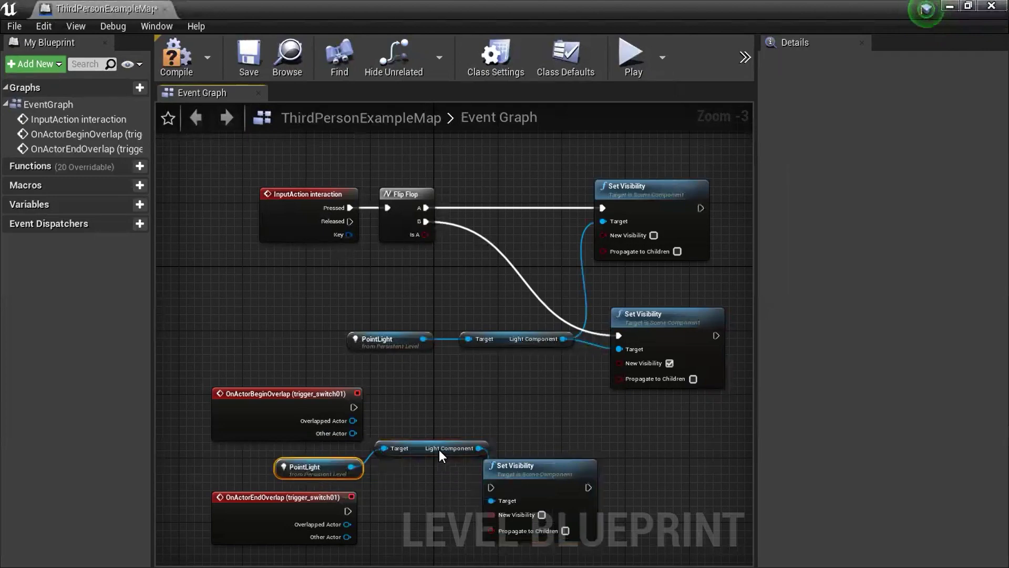
left_click_drag(418, 443, 428, 465)
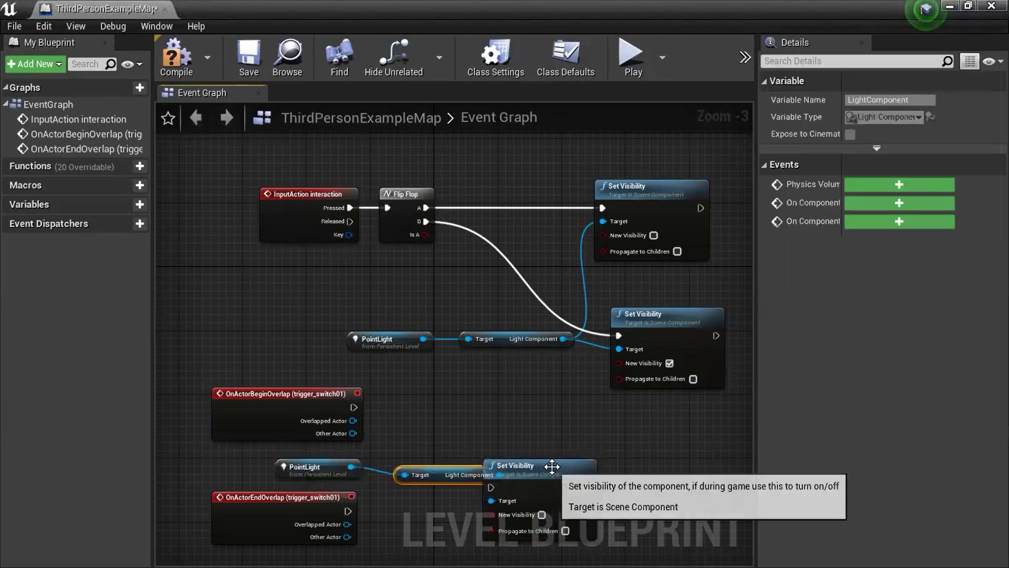
Rearrange the overlap events, PointLight and Set Visibility nodes into a compact group on the left
scroll(421, 443, "down", 3)
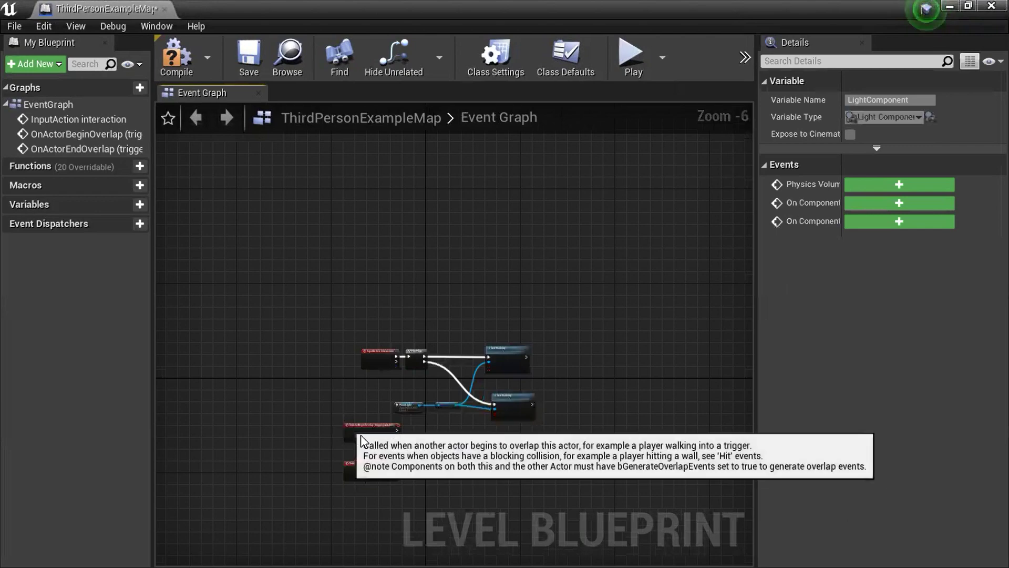
left_click_drag(363, 437, 491, 512)
key("ctrl+z")
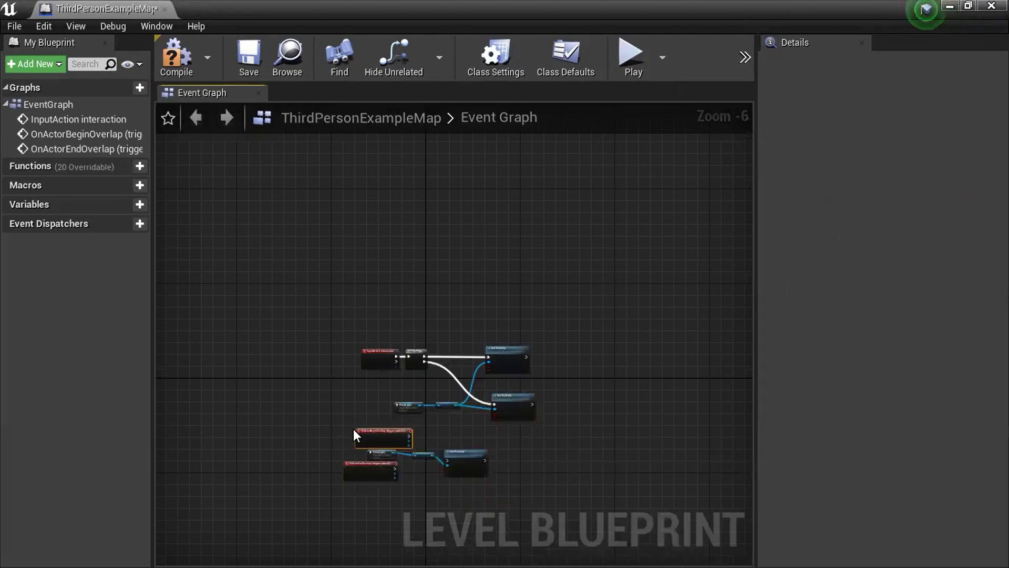
mouse_move(345, 427)
left_mouse_down()
mouse_move(334, 437)
mouse_move(490, 498)
left_mouse_up()
left_click_drag(437, 458, 314, 448)
left_click(442, 448)
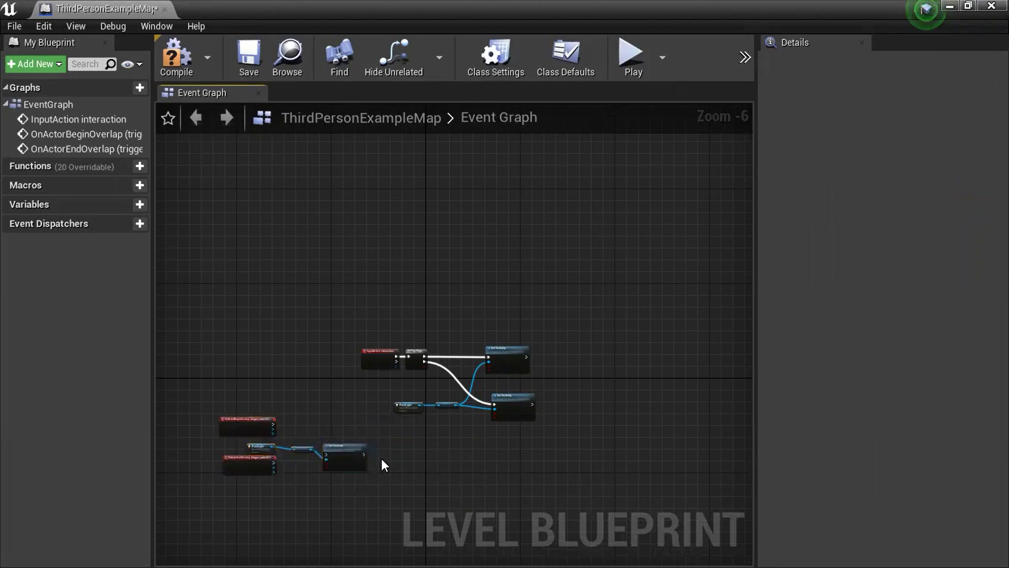
scroll(381, 458, "up", 2)
right_click_drag(373, 465, 605, 428)
left_click_drag(538, 412, 582, 418)
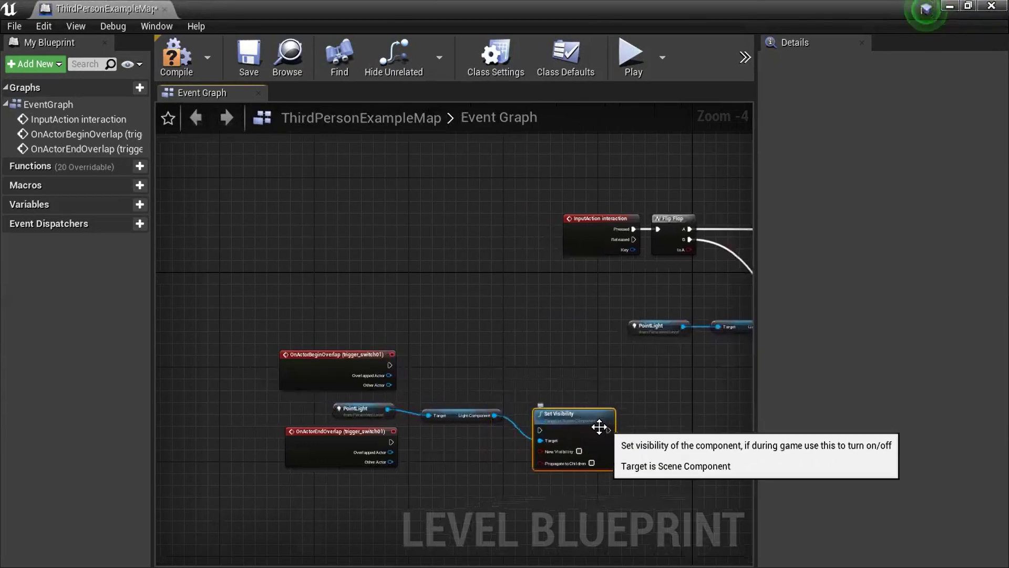
Duplicate the Set Visibility node above the original and target it with the Light Component
key("ctrl+w")
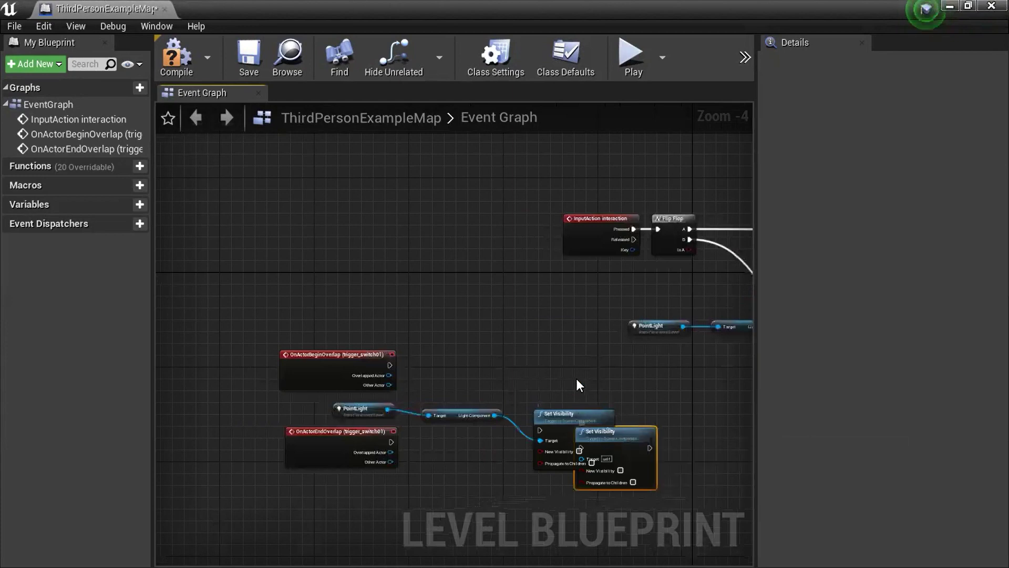
left_click_drag(621, 434, 575, 328)
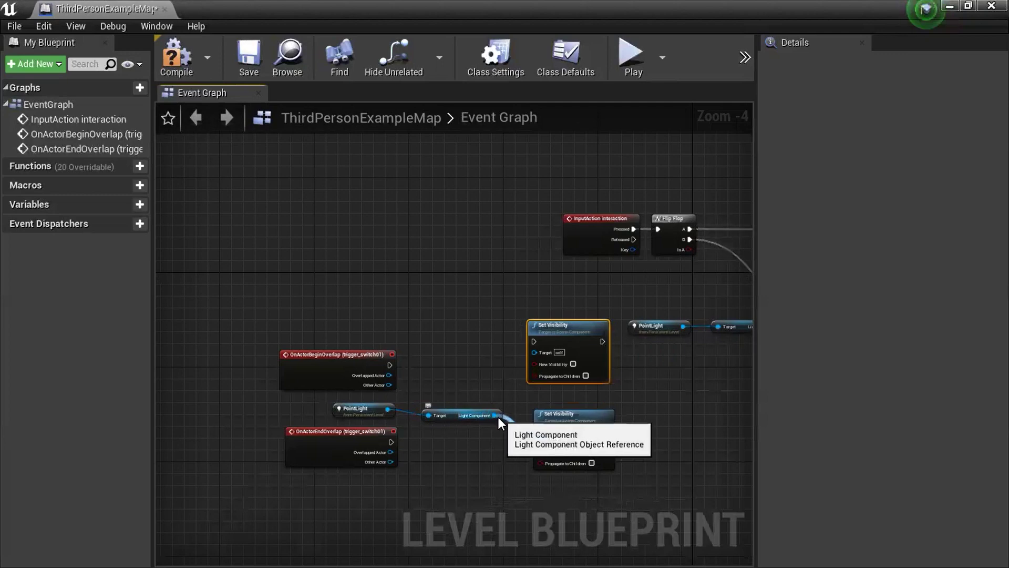
mouse_move(494, 415)
left_mouse_down()
mouse_move(507, 374)
mouse_move(537, 351)
left_mouse_up()
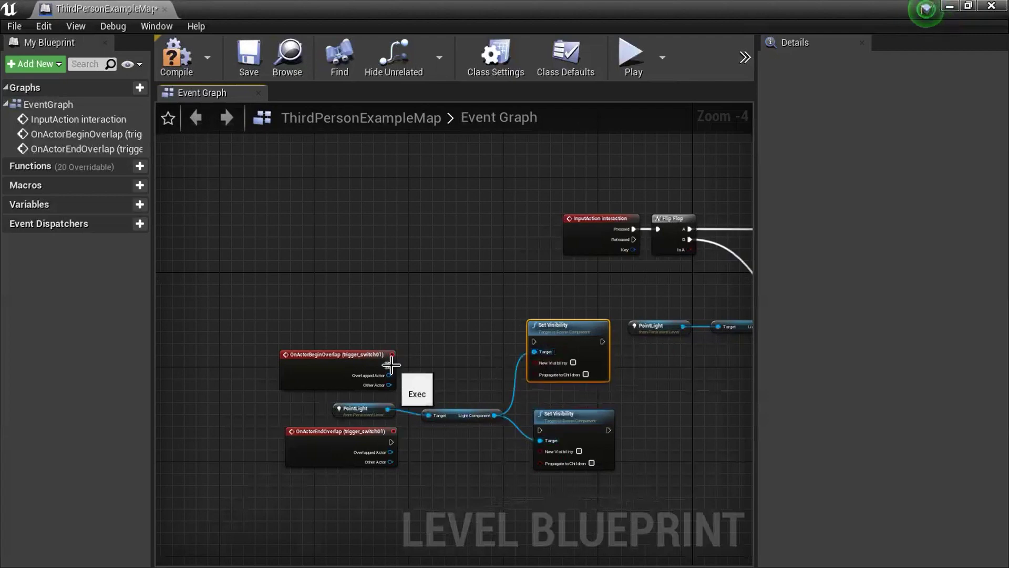
Drive the upper Set Visibility from begin-overlap and the lower from end-overlap, then shift the group left
left_click_drag(389, 365, 535, 342)
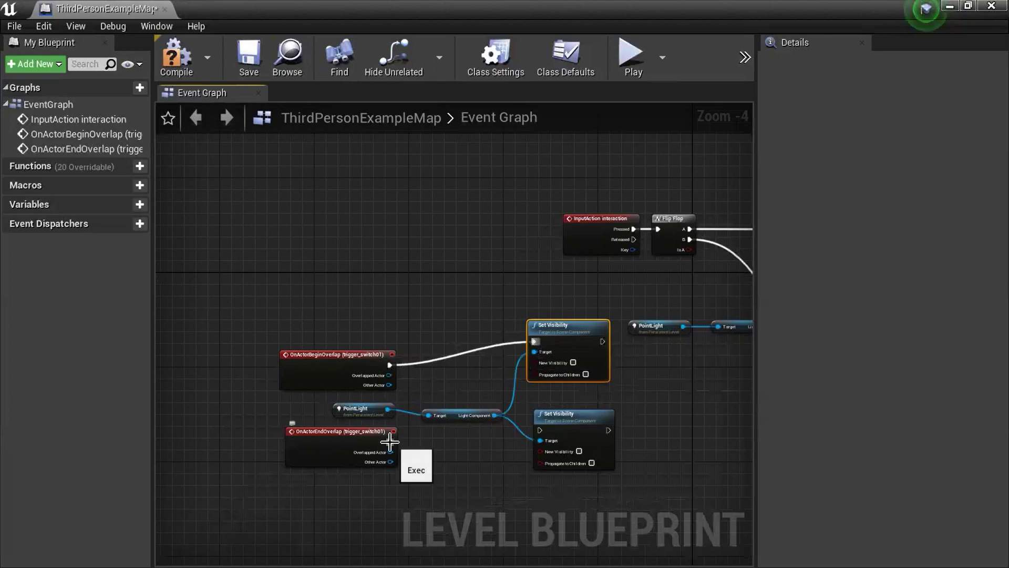
left_click_drag(390, 441, 539, 428)
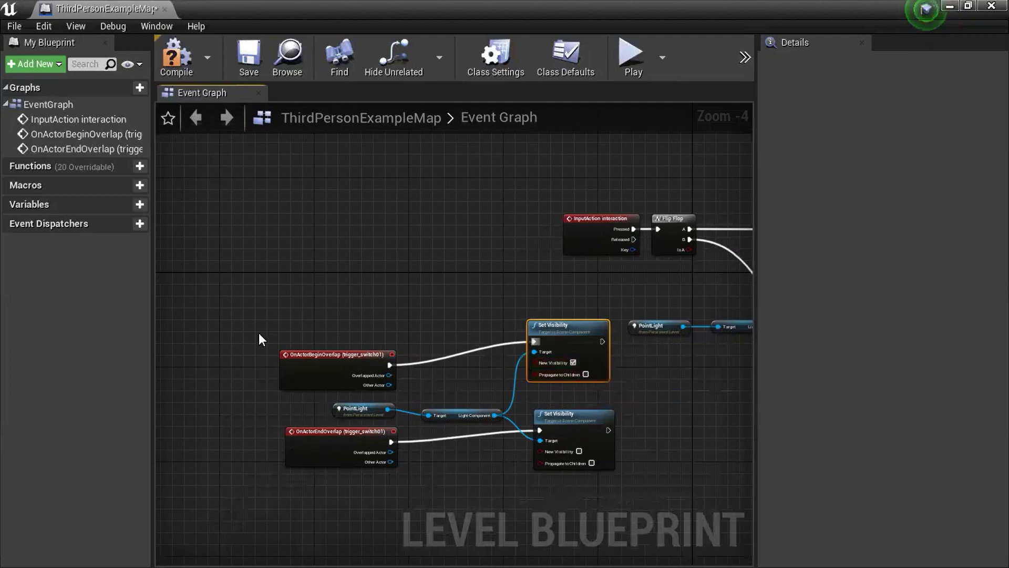
left_click_drag(266, 315, 605, 496)
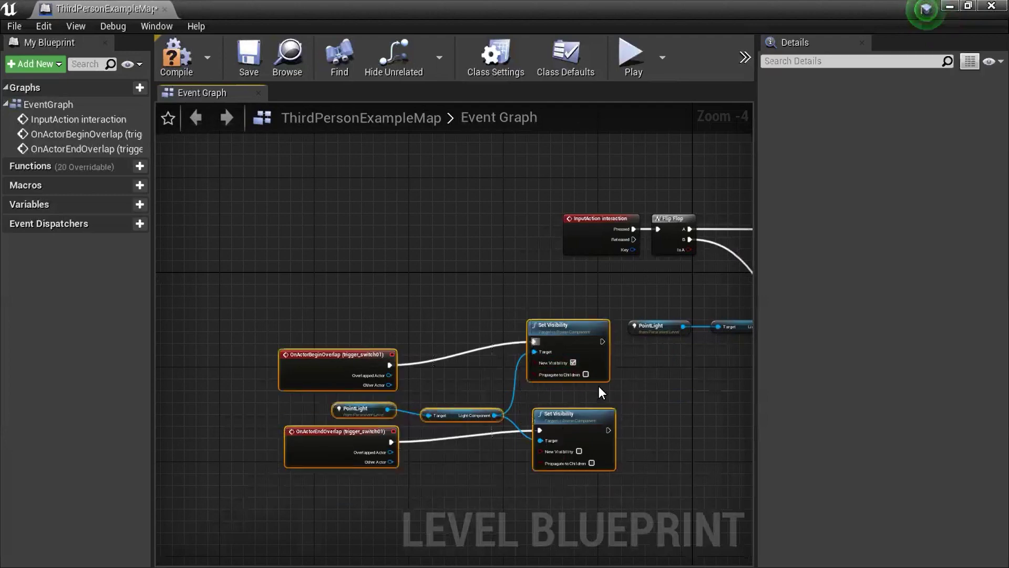
left_click_drag(586, 337, 515, 318)
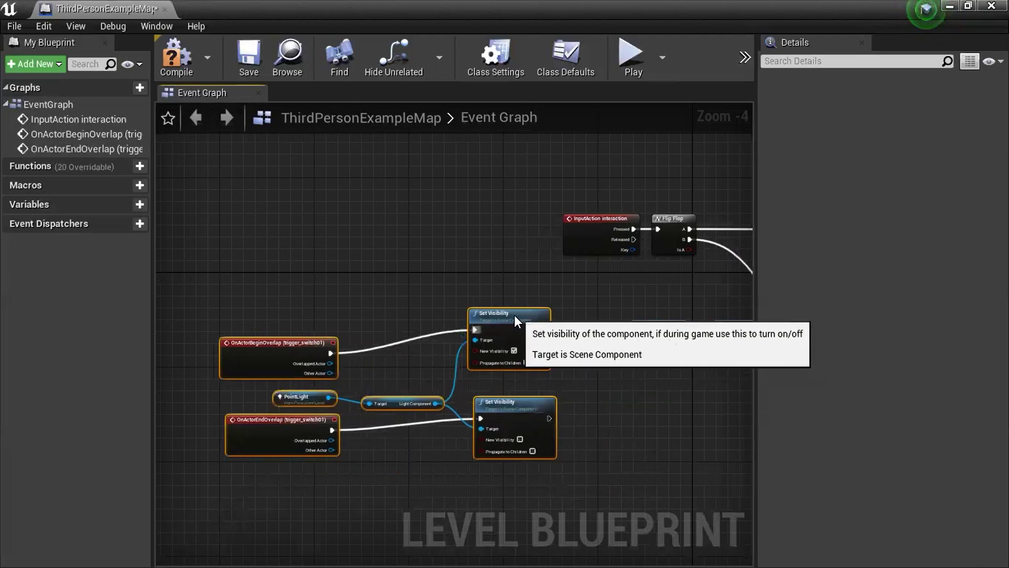
Add a Gate node from the InputAction interaction's Pressed pin using the 'gate' search
left_click(654, 415)
right_click_drag(654, 415, 414, 460)
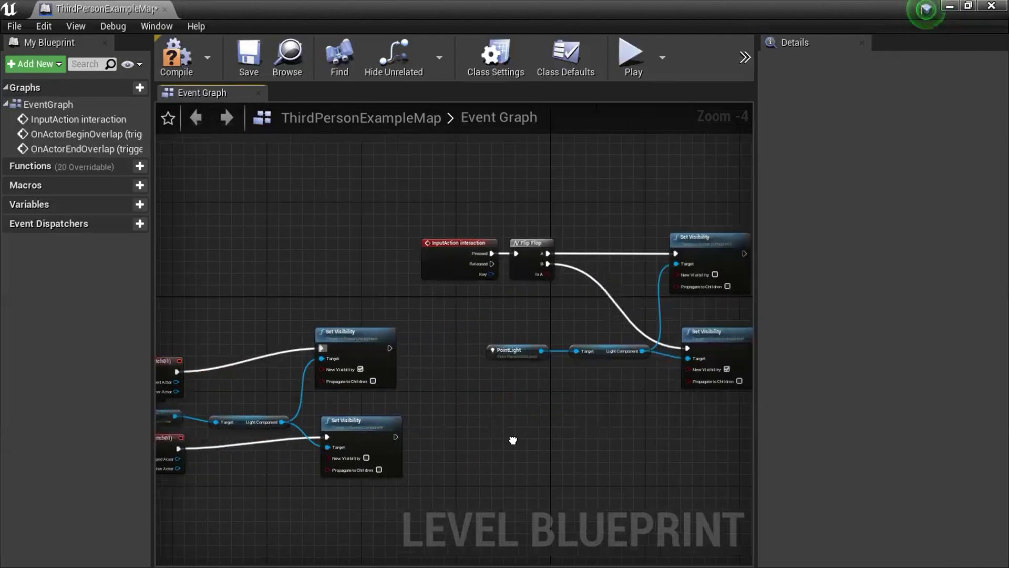
mouse_move(368, 265)
left_mouse_down()
mouse_move(240, 215)
mouse_move(232, 225)
left_mouse_up()
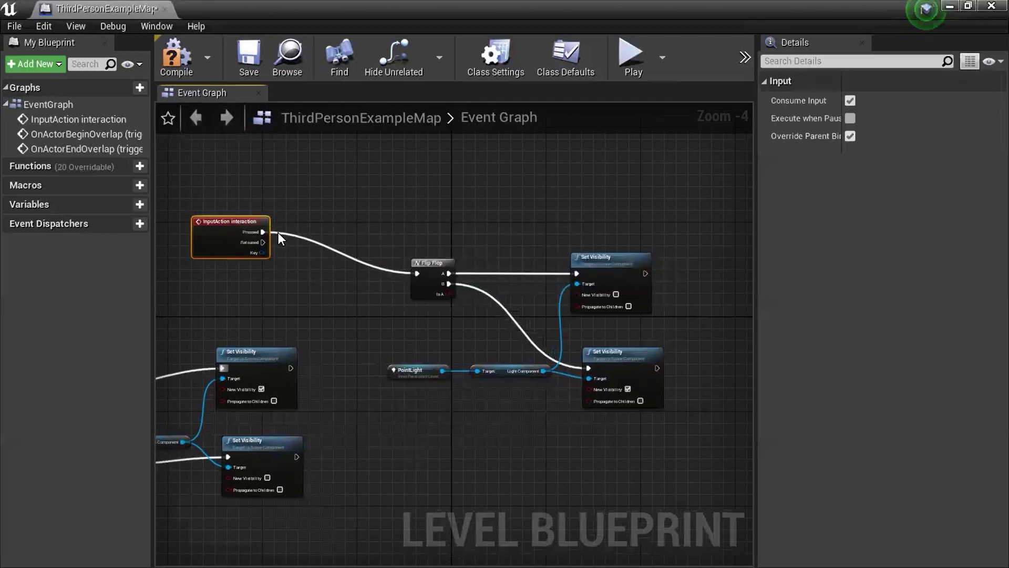
left_click_drag(261, 231, 327, 255)
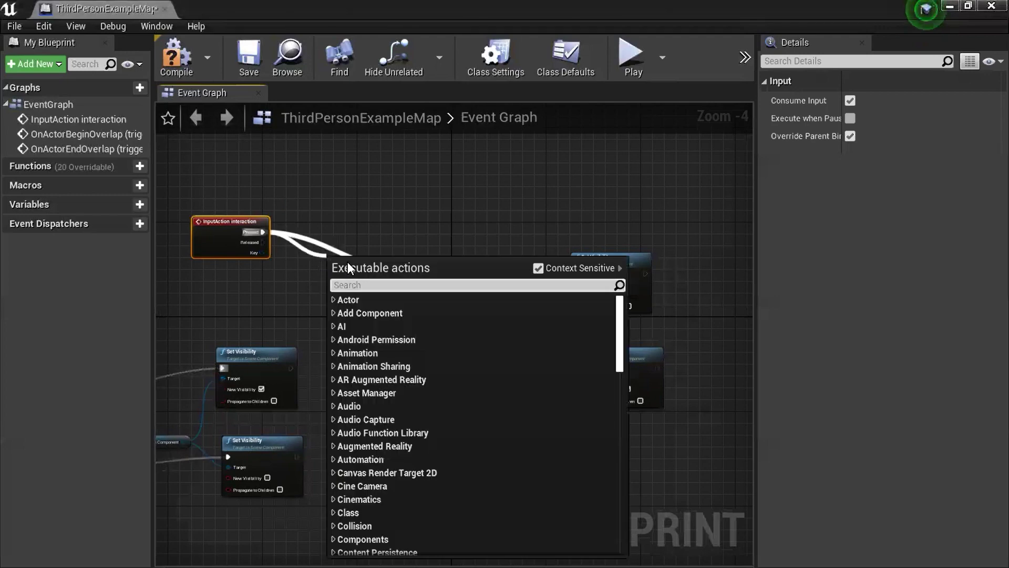
type("gate")
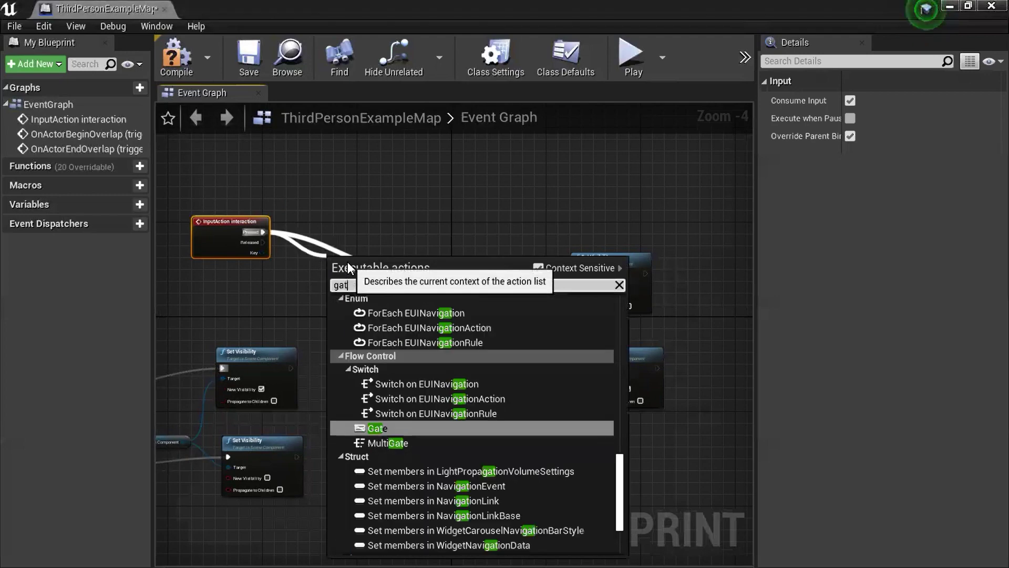
left_click(370, 462)
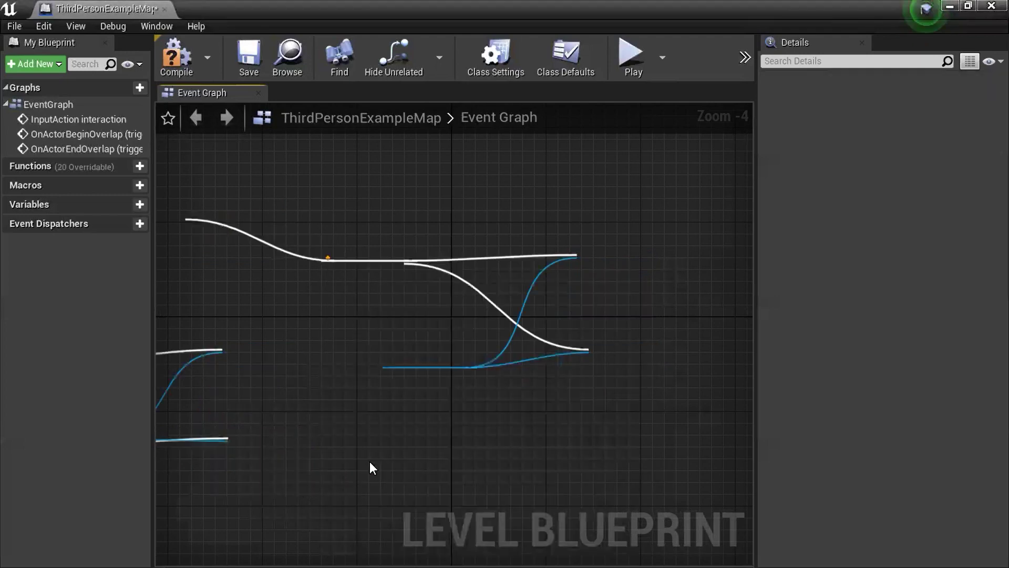
Move the Flip Flop right and bring the overlap node group up beside the Gate
left_click_drag(437, 264, 496, 255)
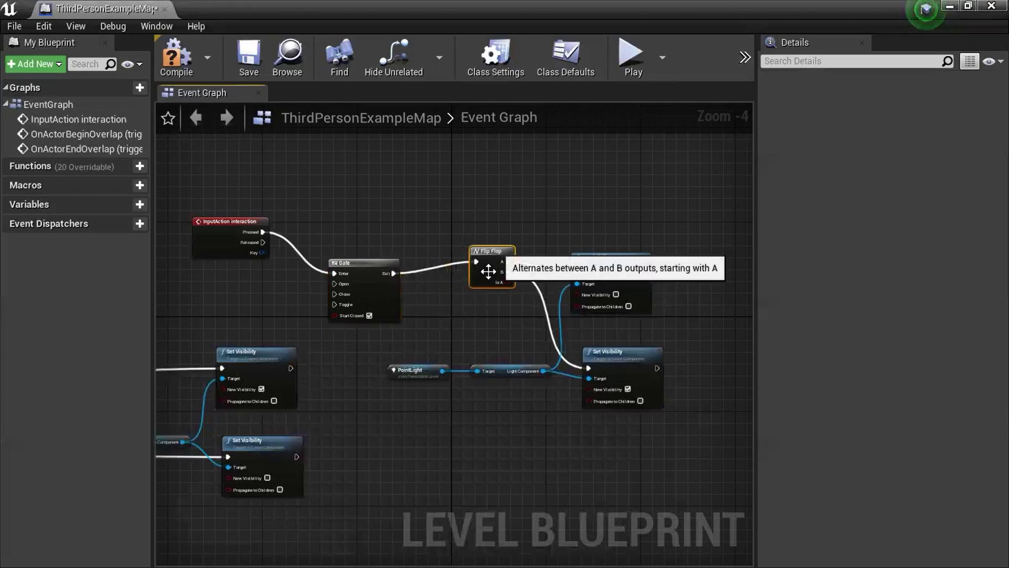
right_click_drag(380, 410, 574, 391)
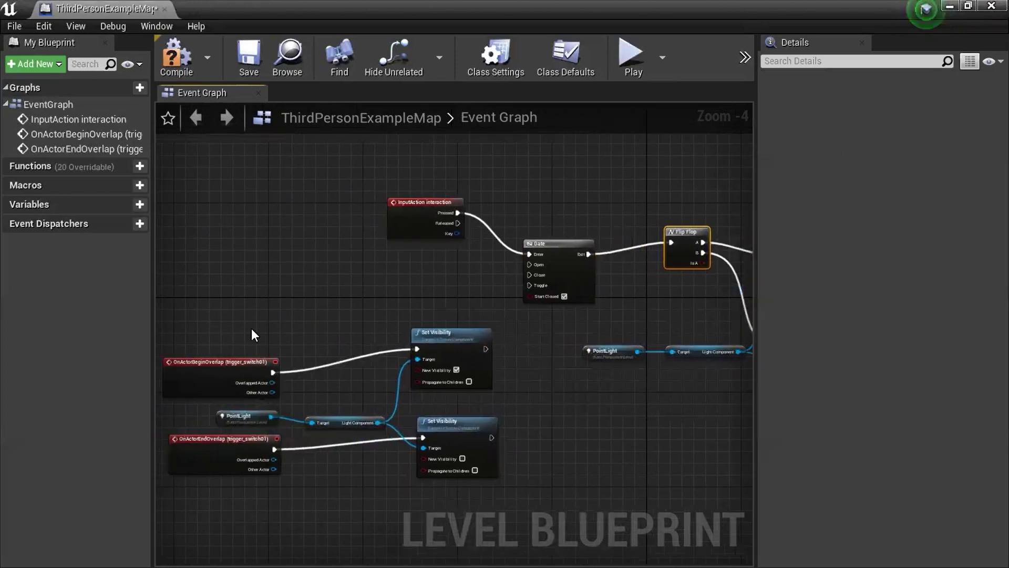
left_click_drag(227, 311, 476, 520)
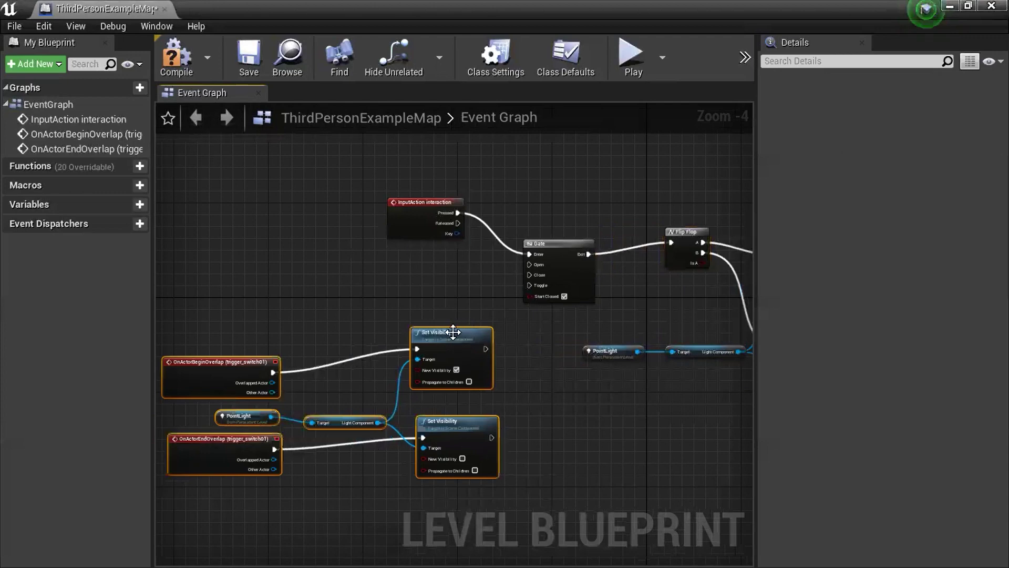
left_click_drag(453, 332, 429, 296)
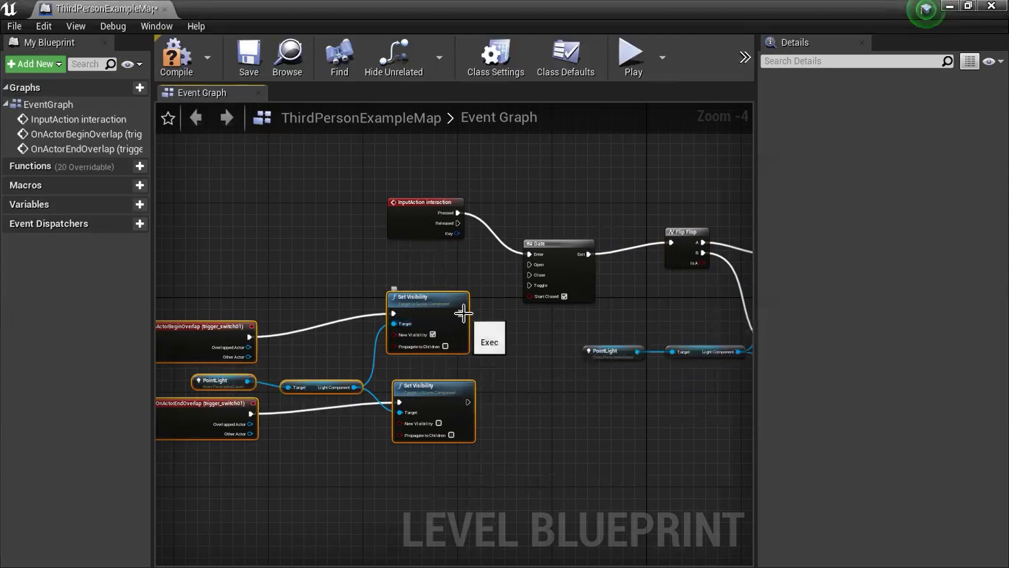
Wire the upper Set Visibility output to the Gate's Open and the lower one to Close
left_click_drag(461, 313, 529, 264)
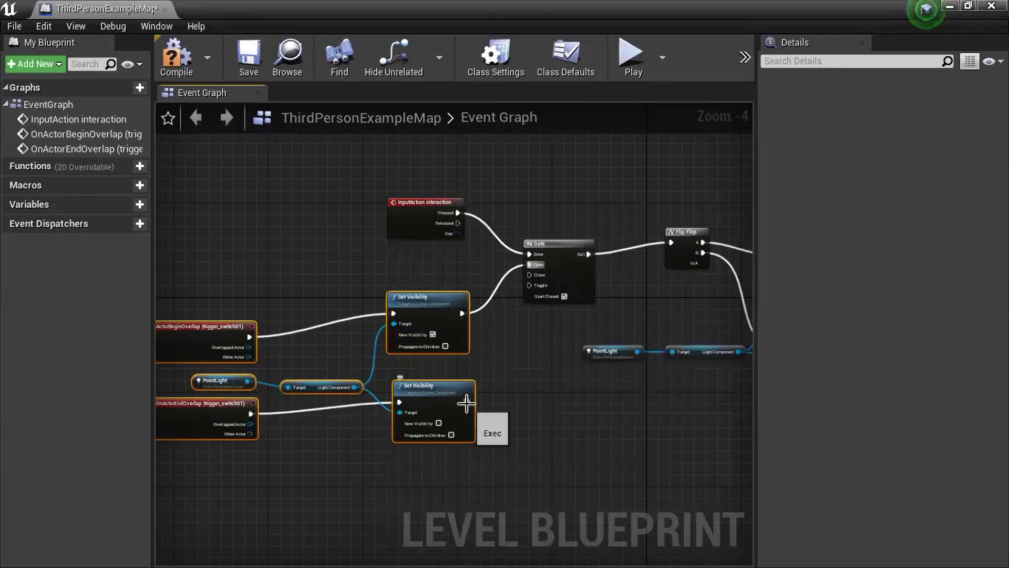
left_click_drag(468, 402, 530, 273)
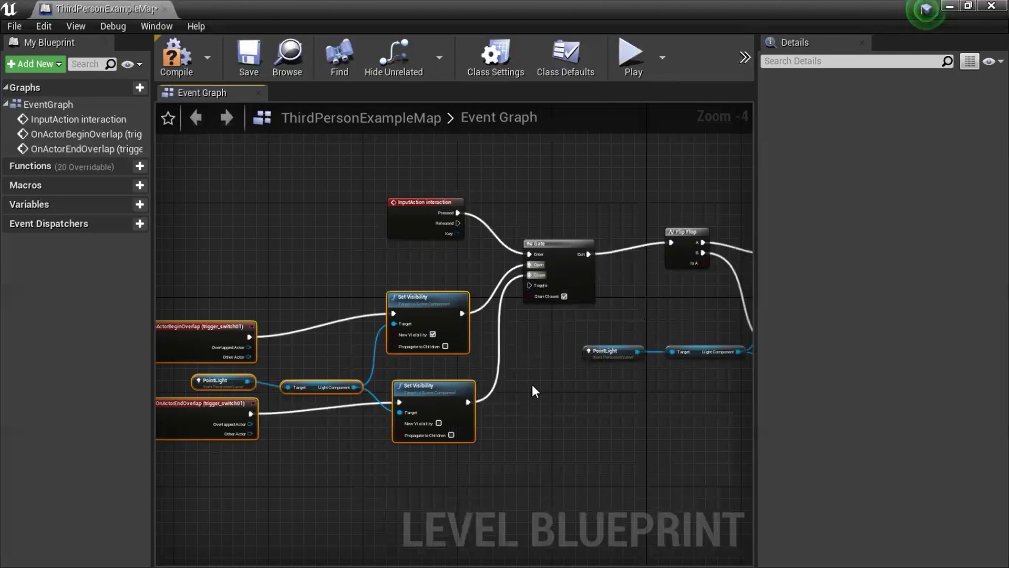
scroll(544, 410, "down", 2)
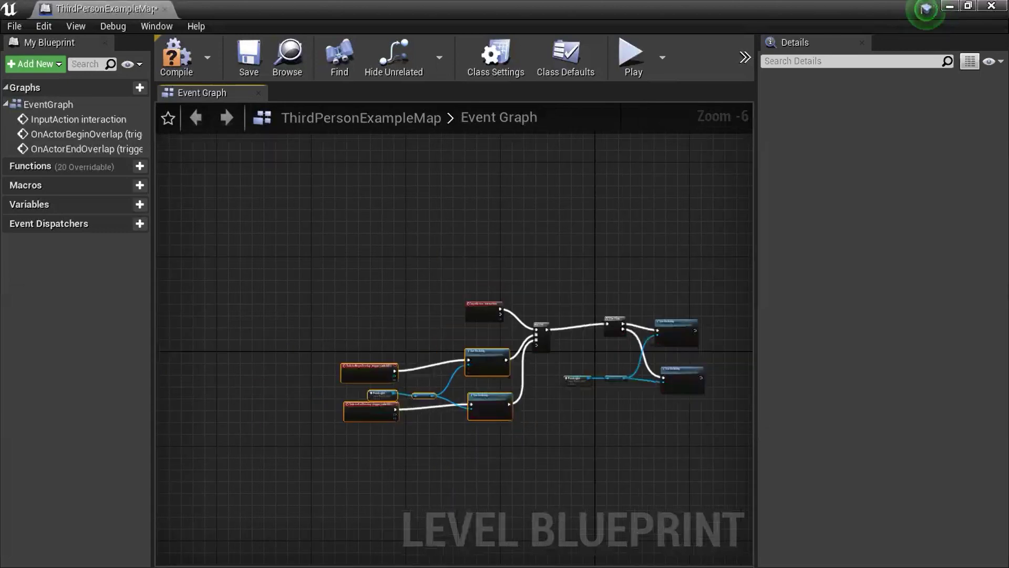
right_click_drag(341, 263, 281, 236)
left_click_drag(639, 407, 689, 438)
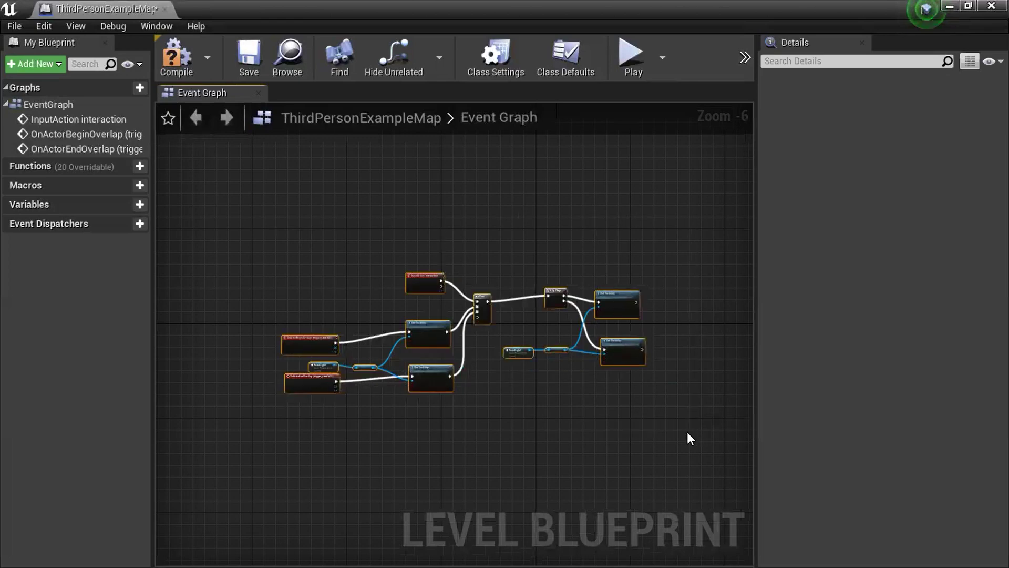
Compile the Level Blueprint and start a Play-in-Editor session from the play options
left_click(188, 71)
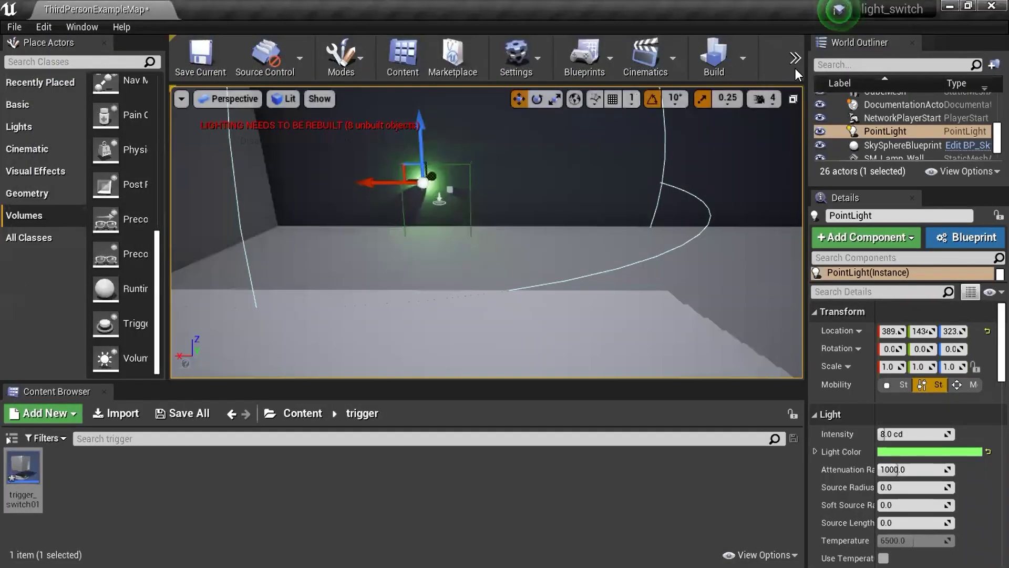
left_click(796, 67)
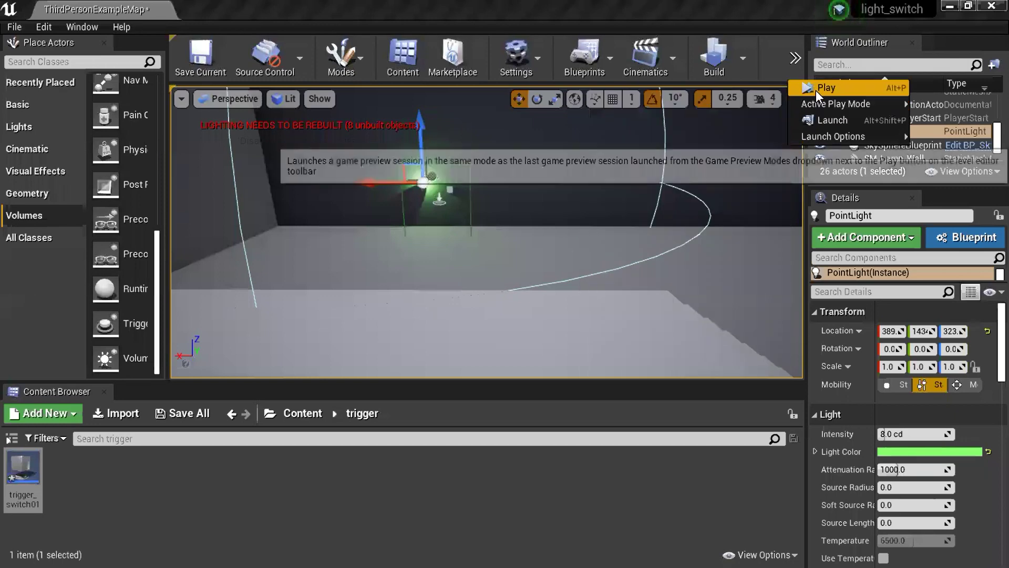
left_click(815, 90)
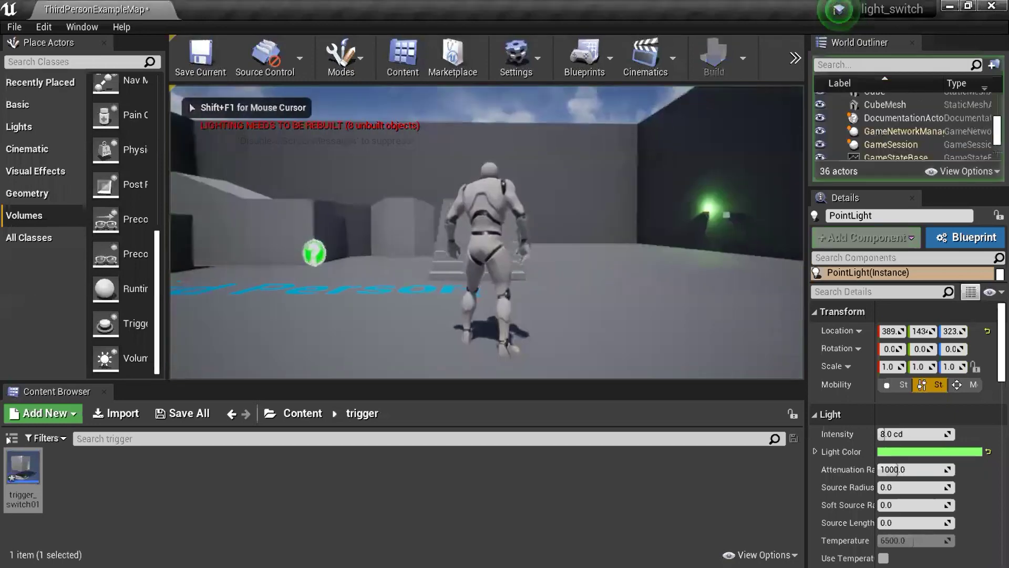
Run, jump and climb with WASD and Space until the character reaches the green-lit wall lamp
key("w")
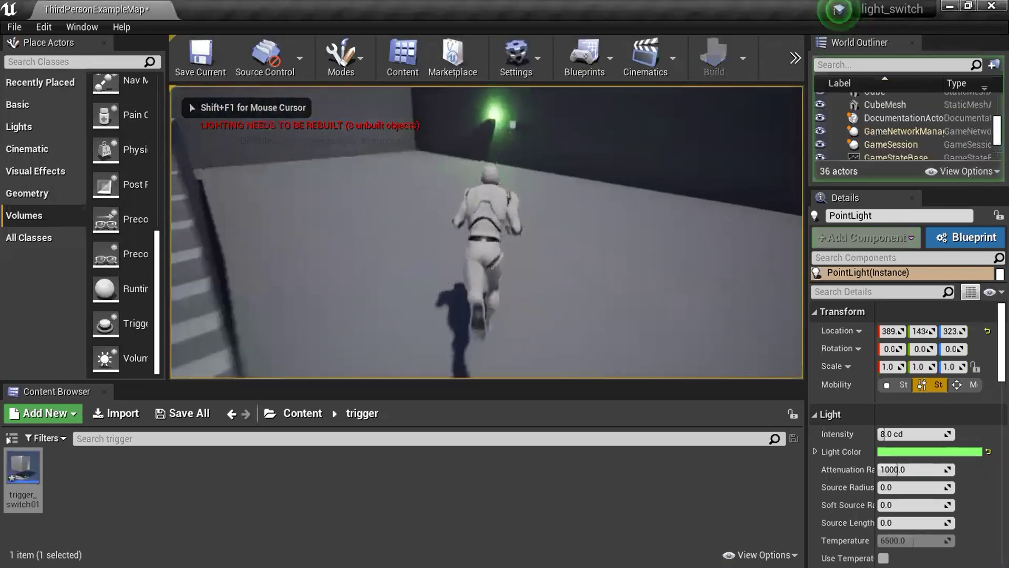
key("s")
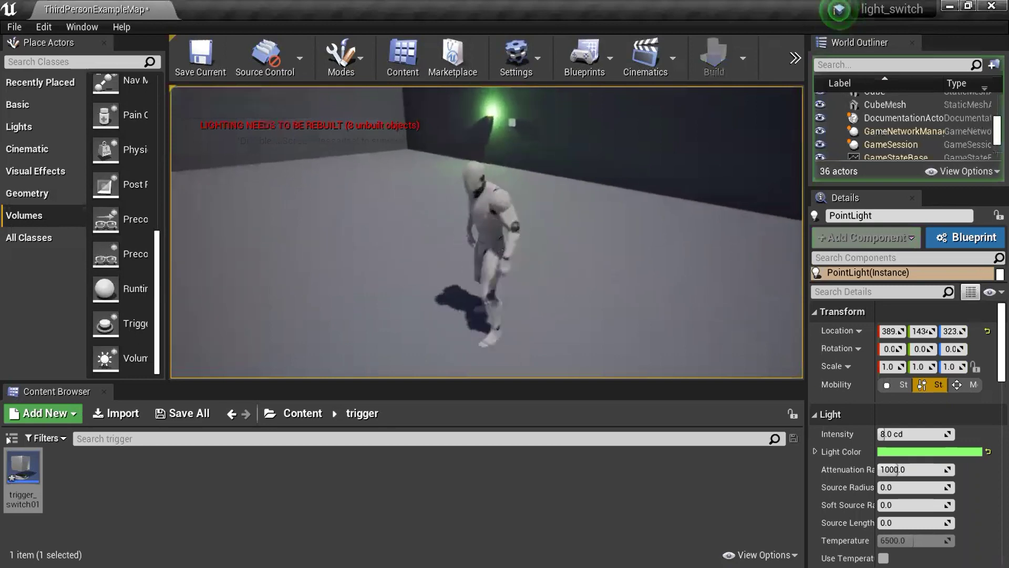
key("space")
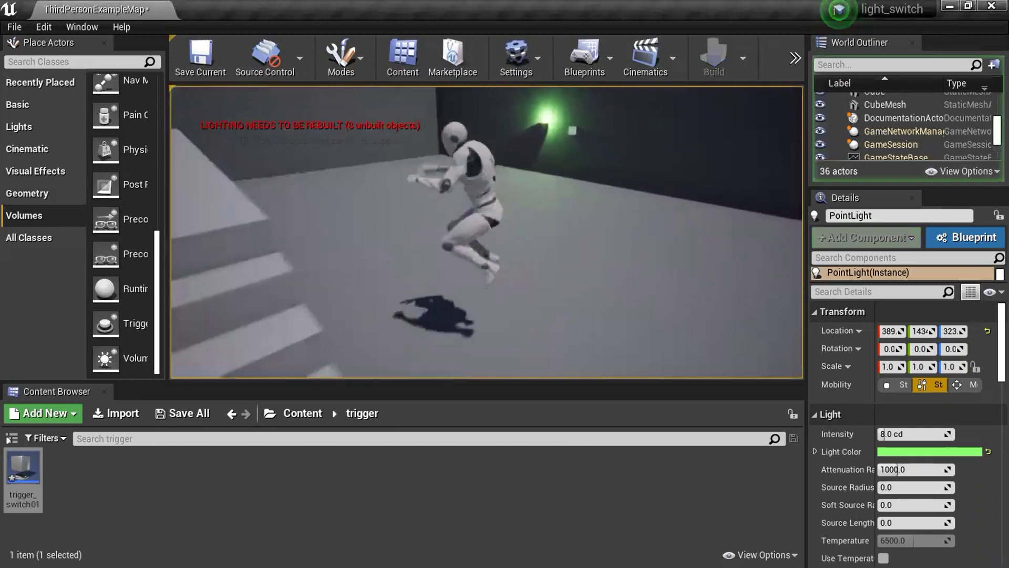
key("w")
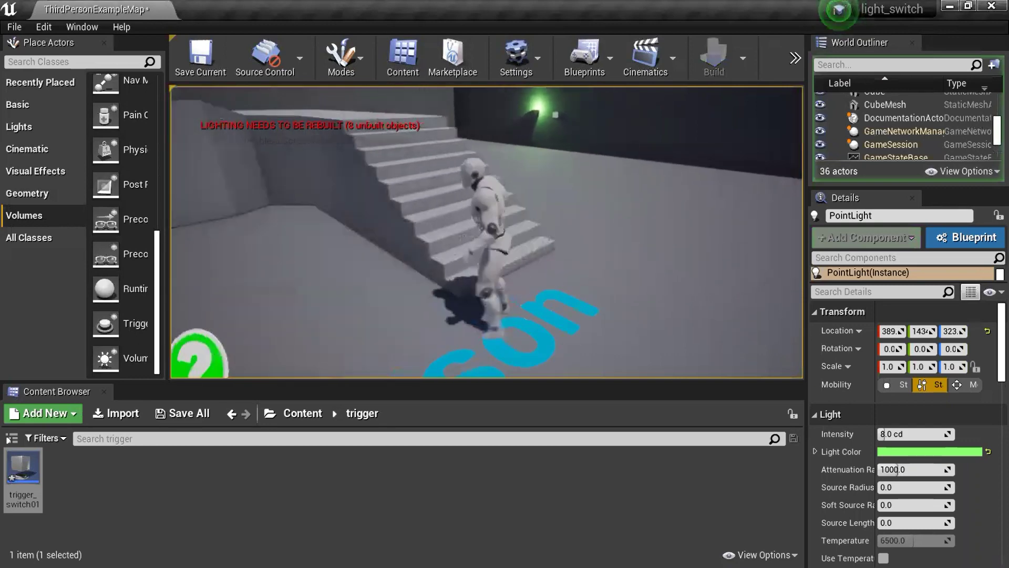
key("w")
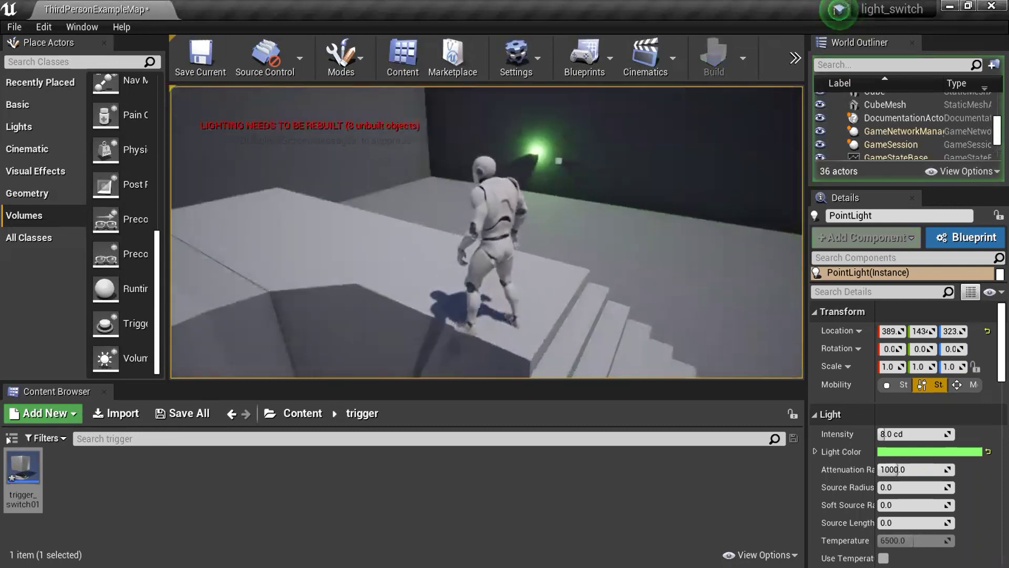
key("space")
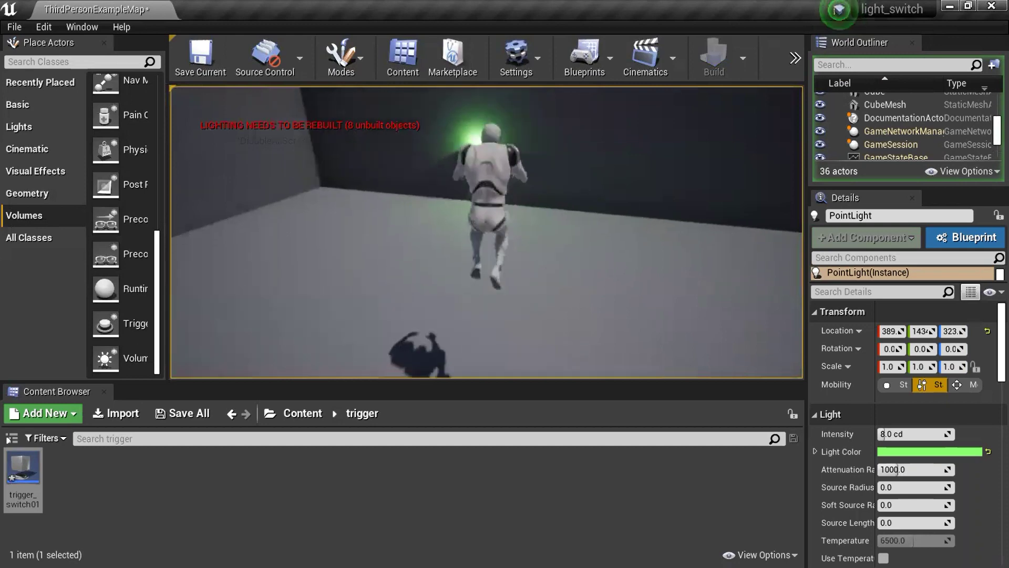
key("w")
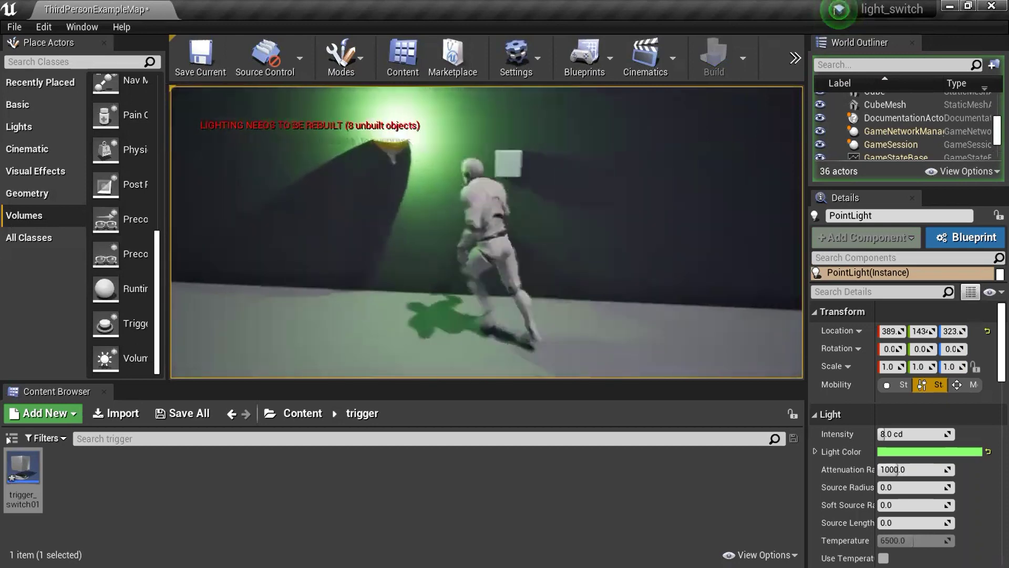
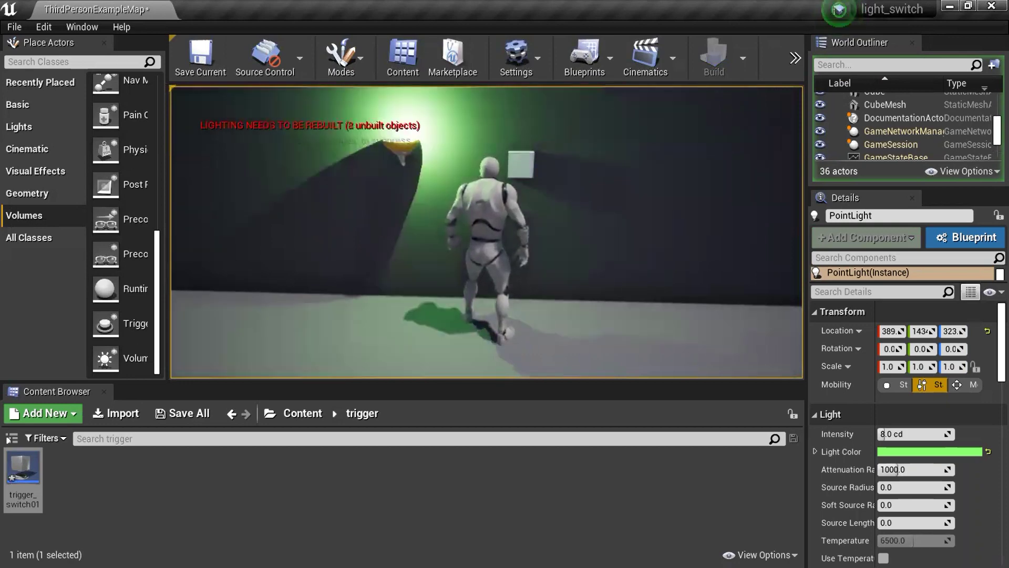
Walk the character toward the camera and back to the wall, then stop the play session
key("s")
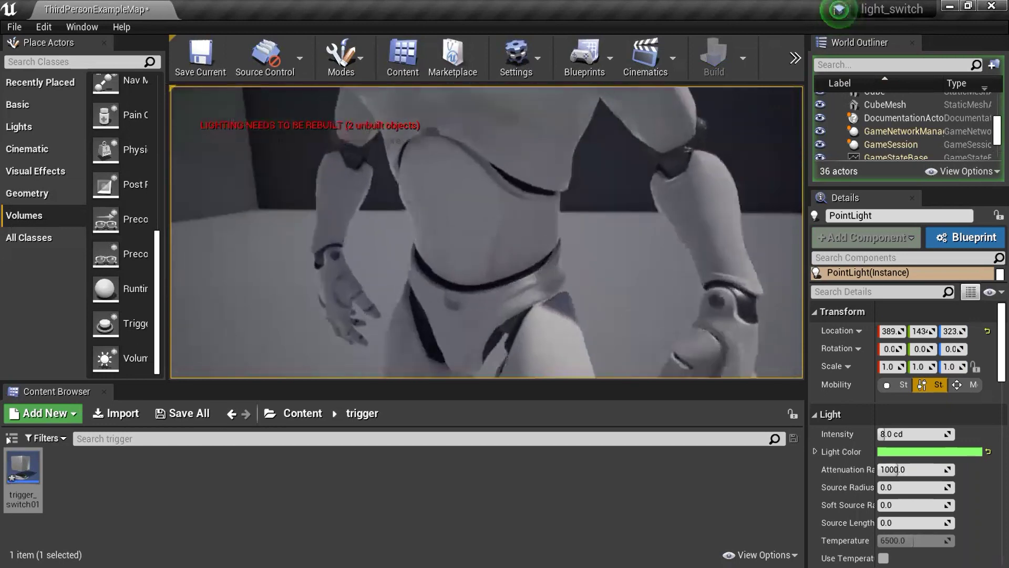
key("w")
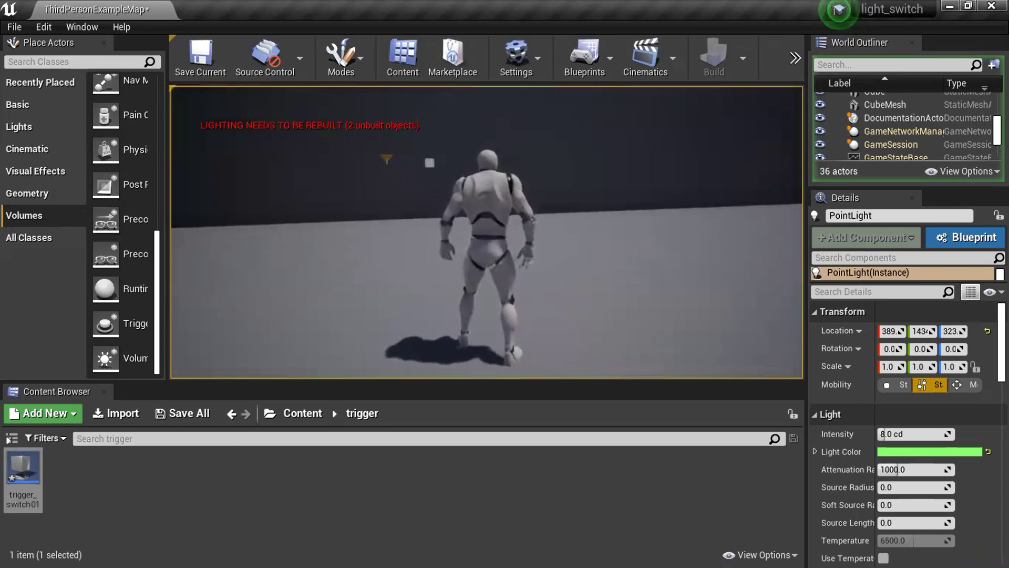
key("Escape")
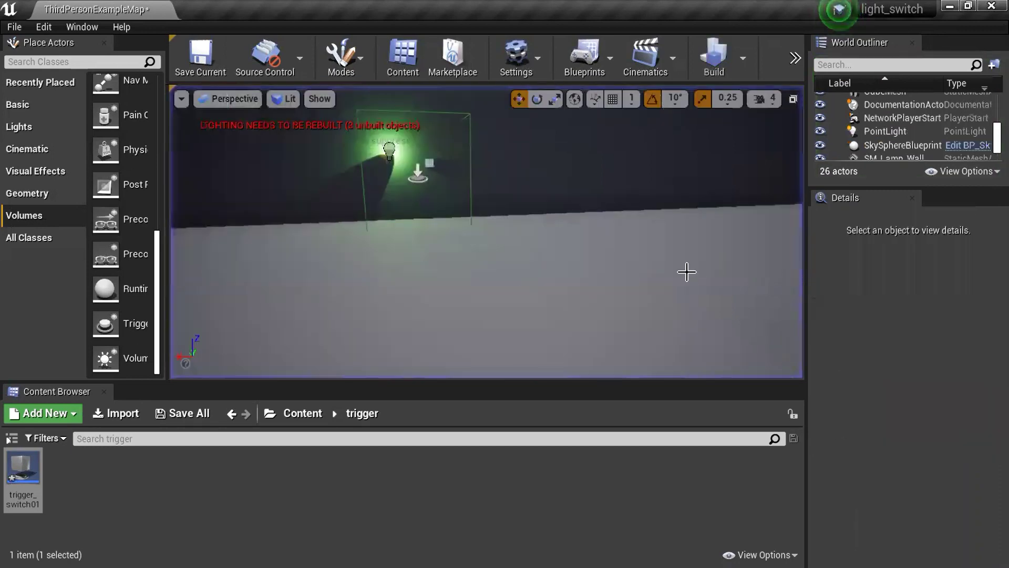
Select the green point light on the wall and uncheck Visible under Rendering
left_click(351, 225)
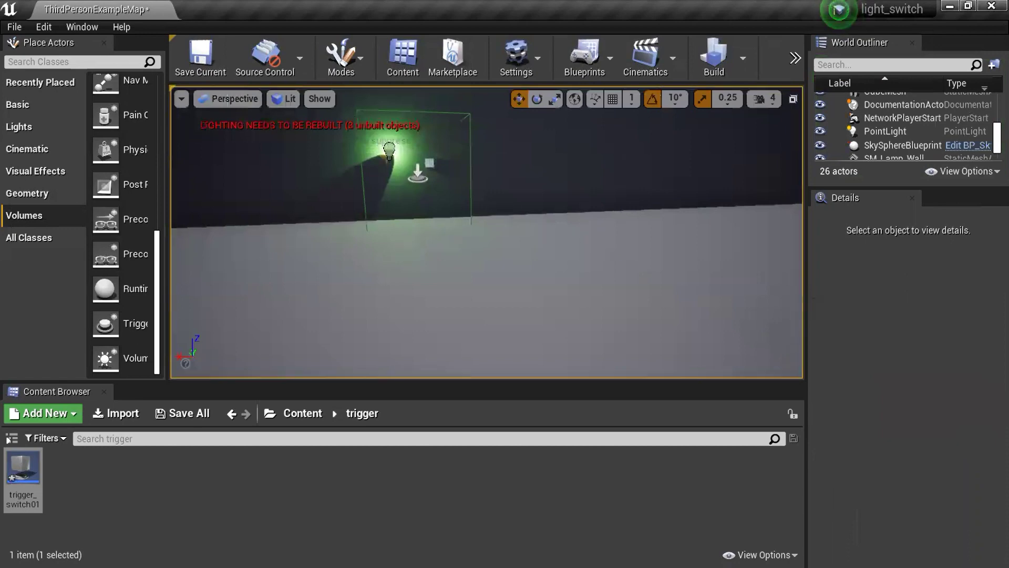
right_click_drag(585, 226, 585, 226)
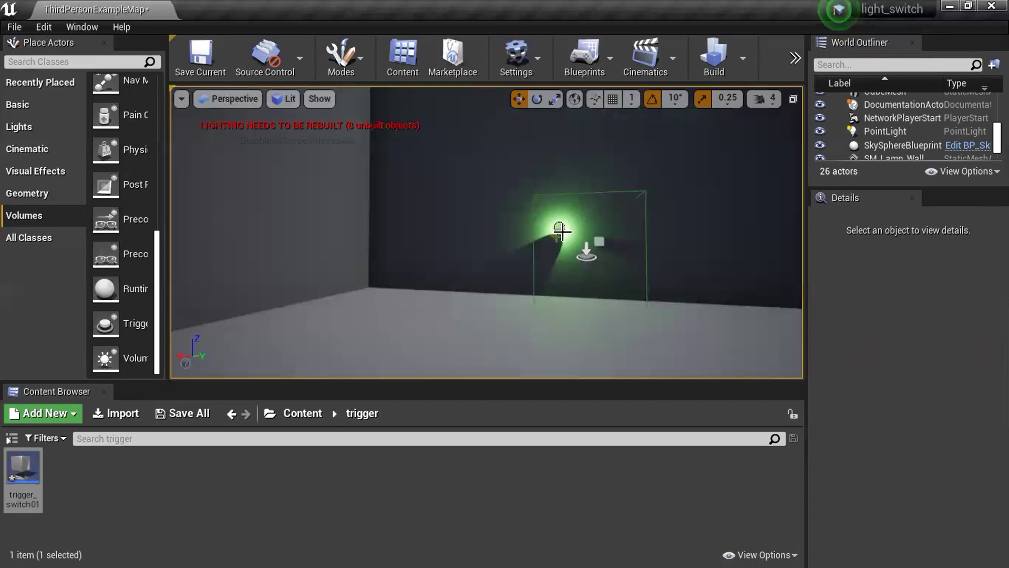
left_click(560, 226)
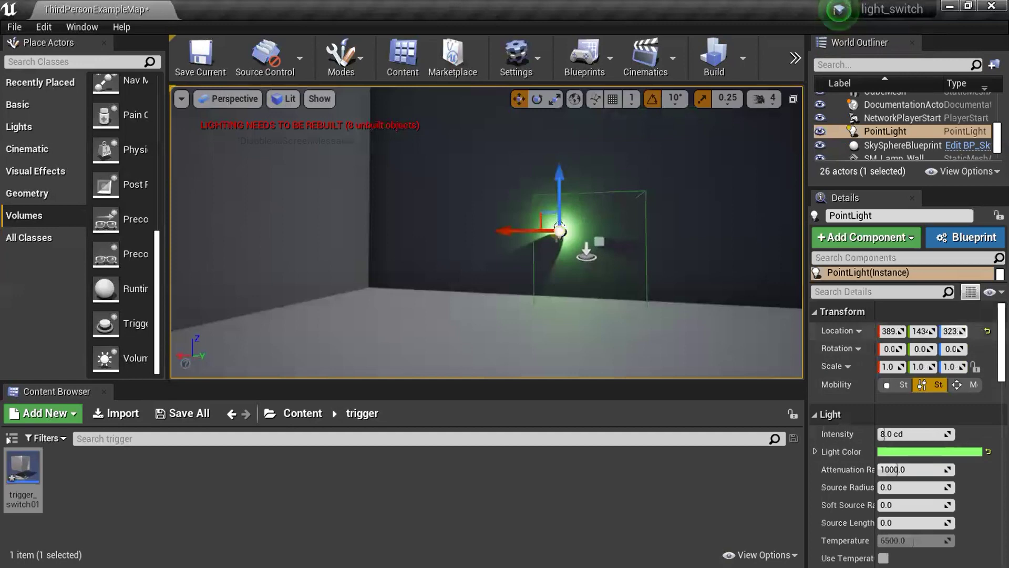
scroll(906, 420, "down", 5)
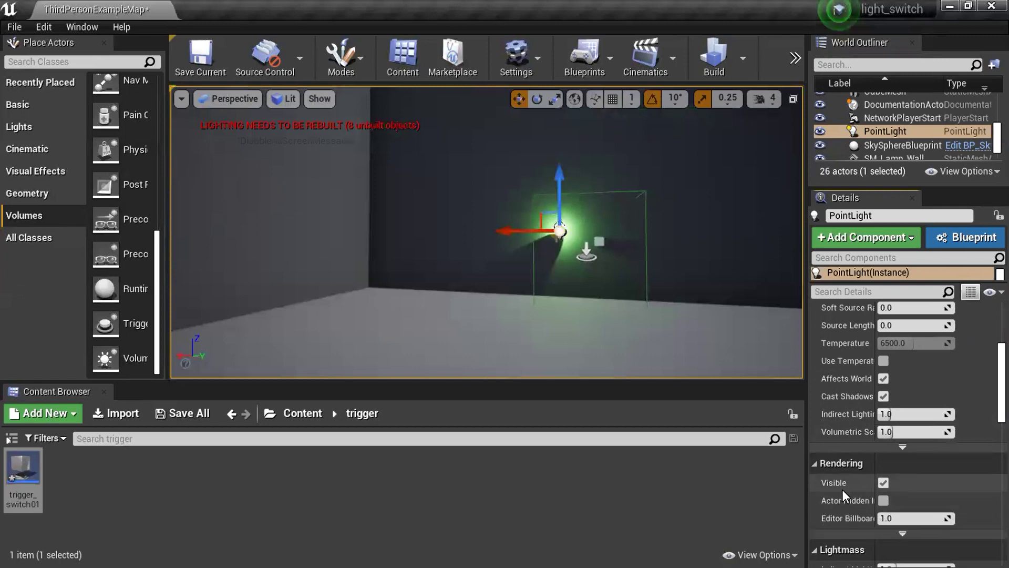
left_click(883, 482)
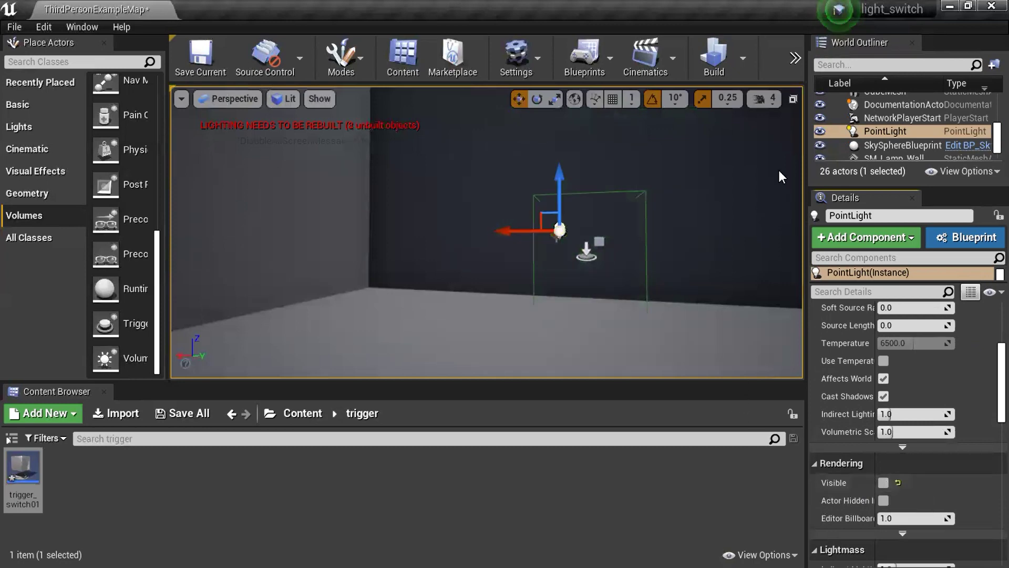
Start Play-In-Editor and run the character to the wall trigger, out, and back in
left_click(795, 57)
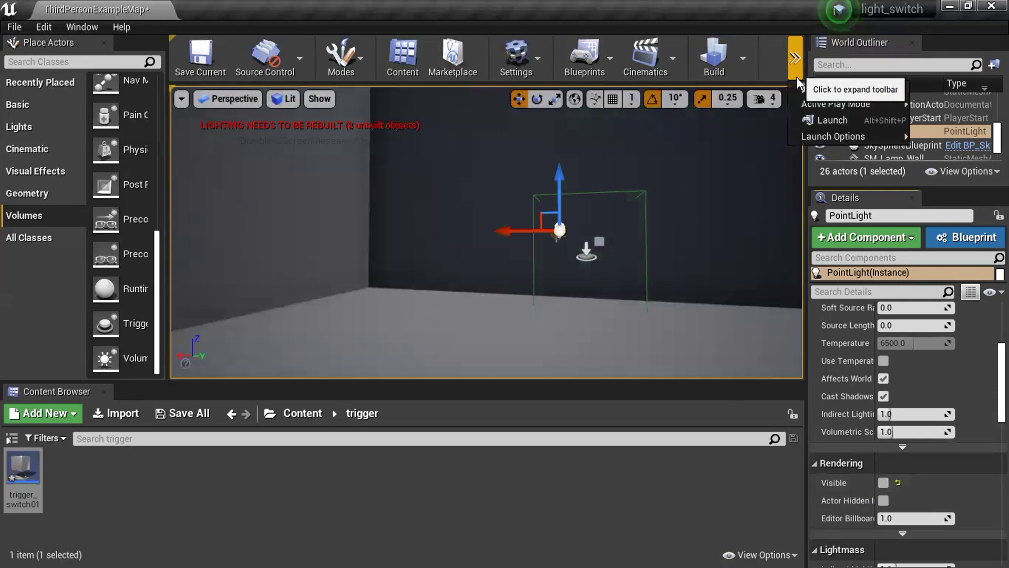
left_click(812, 91)
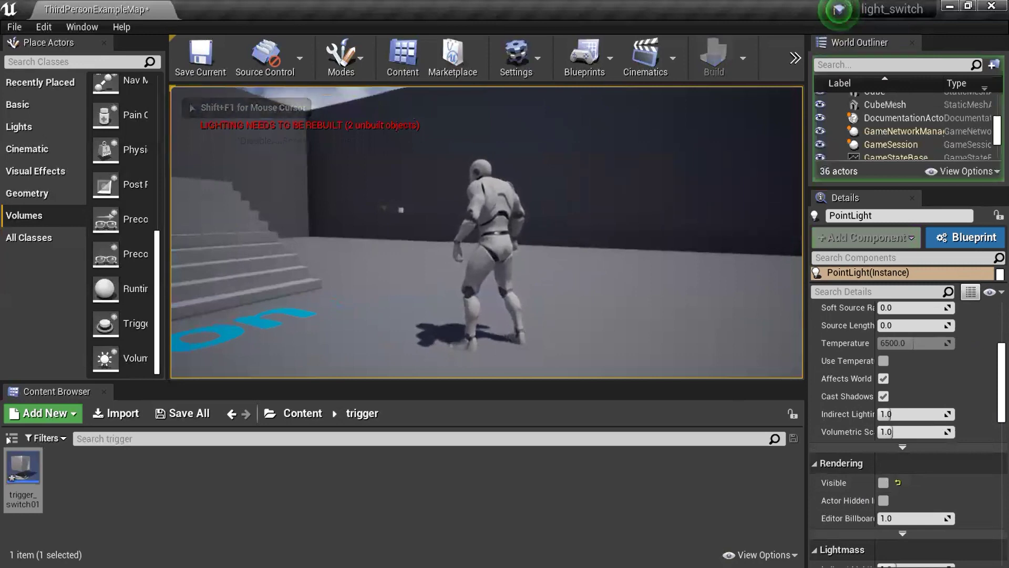
key("w")
key("w")
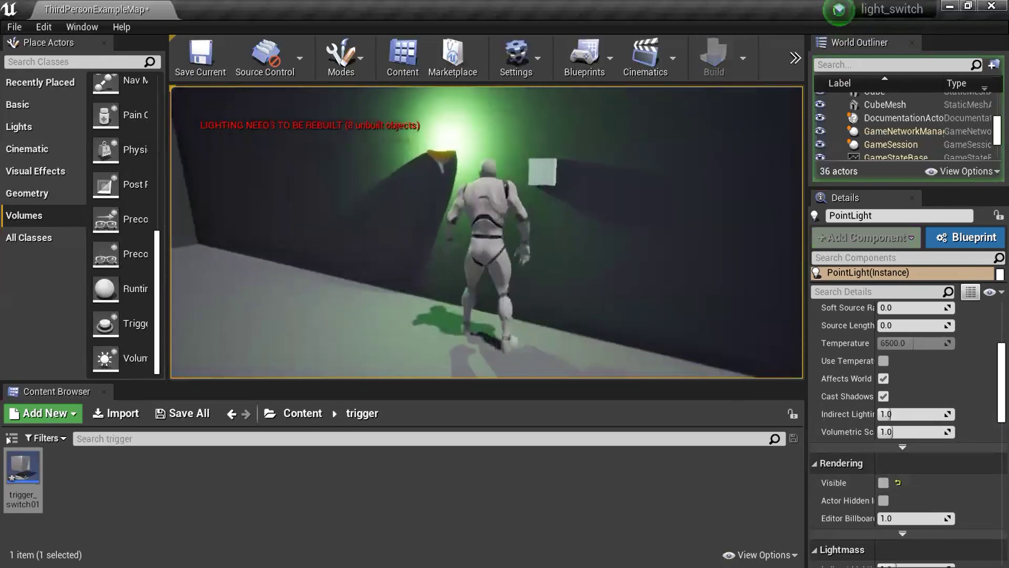
key("a")
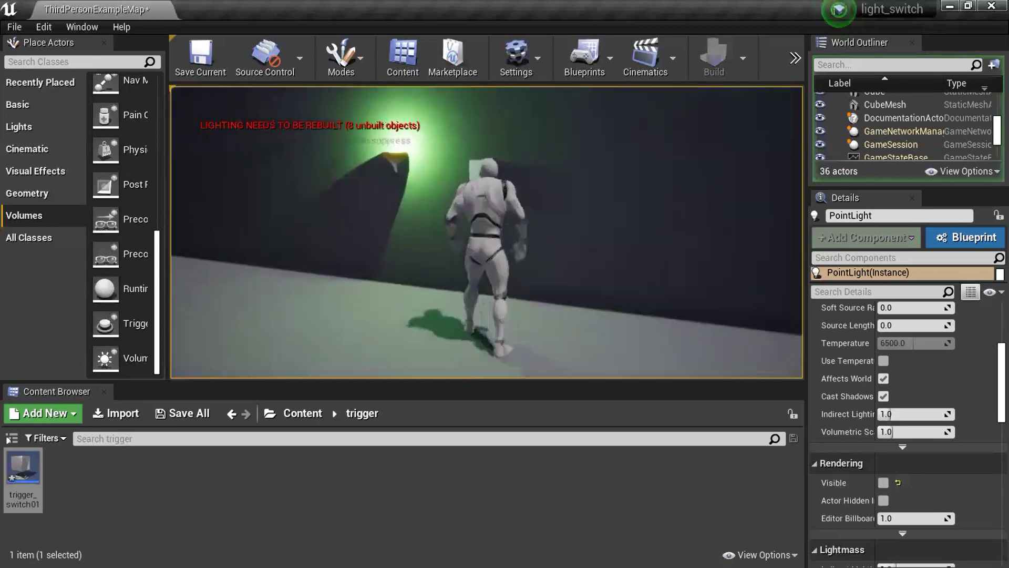
key("s")
key("w")
key("w")
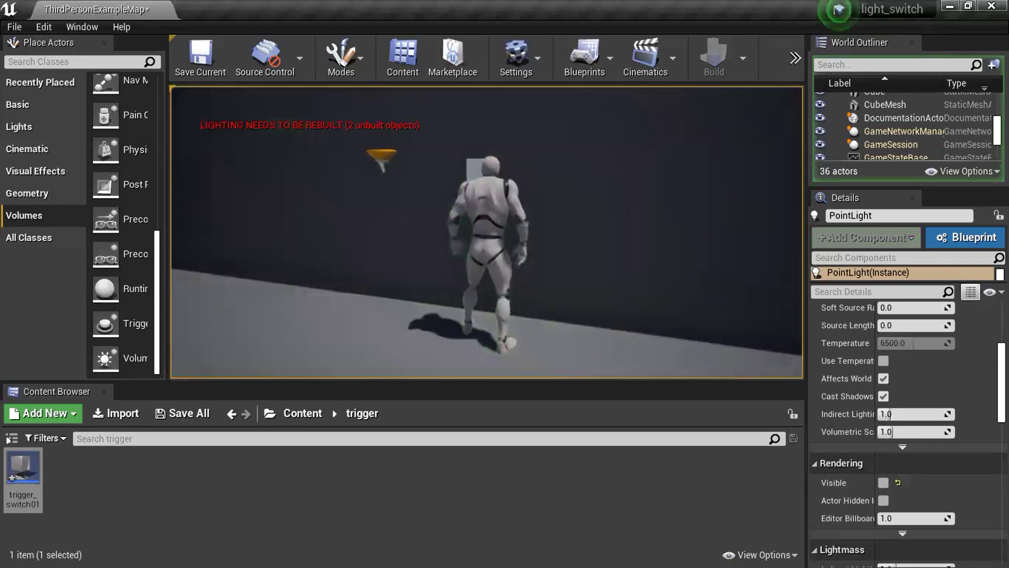
Move in and out of the trigger to switch the green wall light on and off
key("a")
key("w")
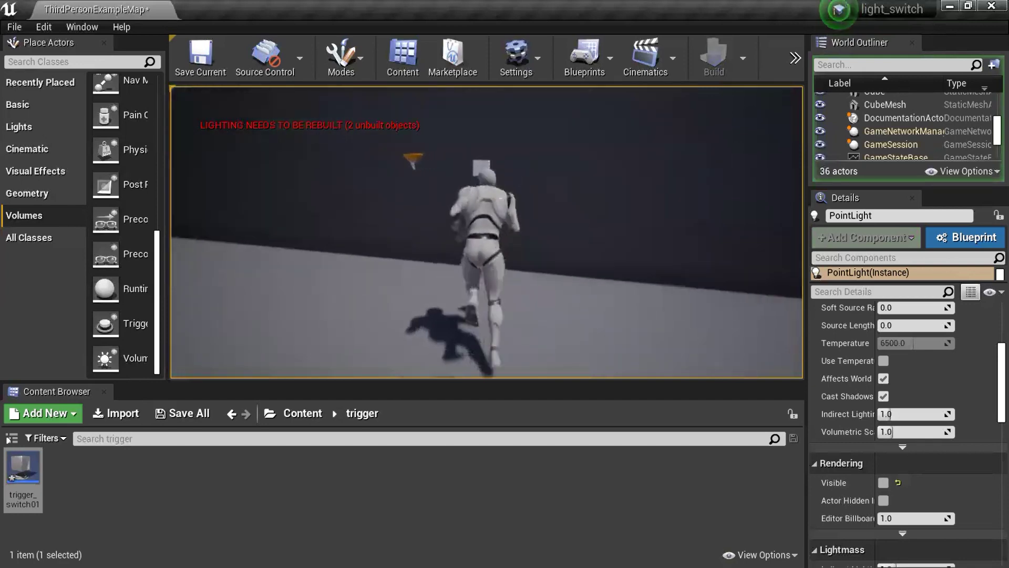
key("s")
key("w")
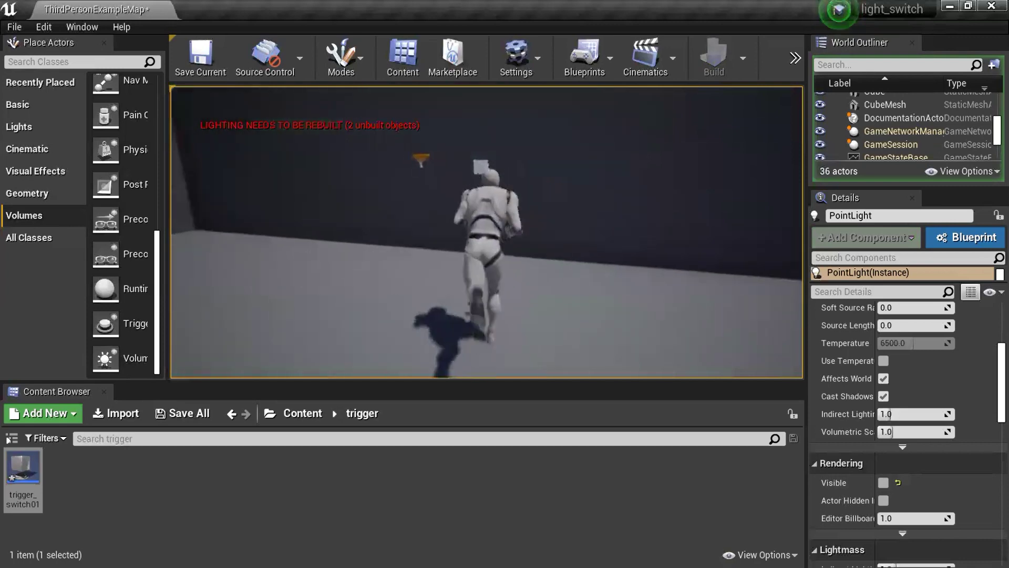
key("s")
key("w")
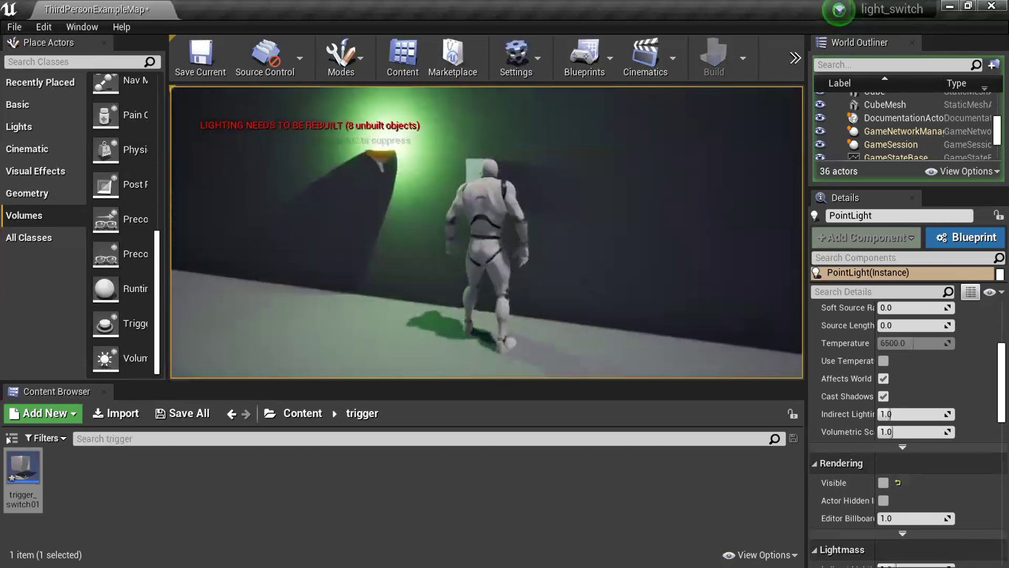
key("s")
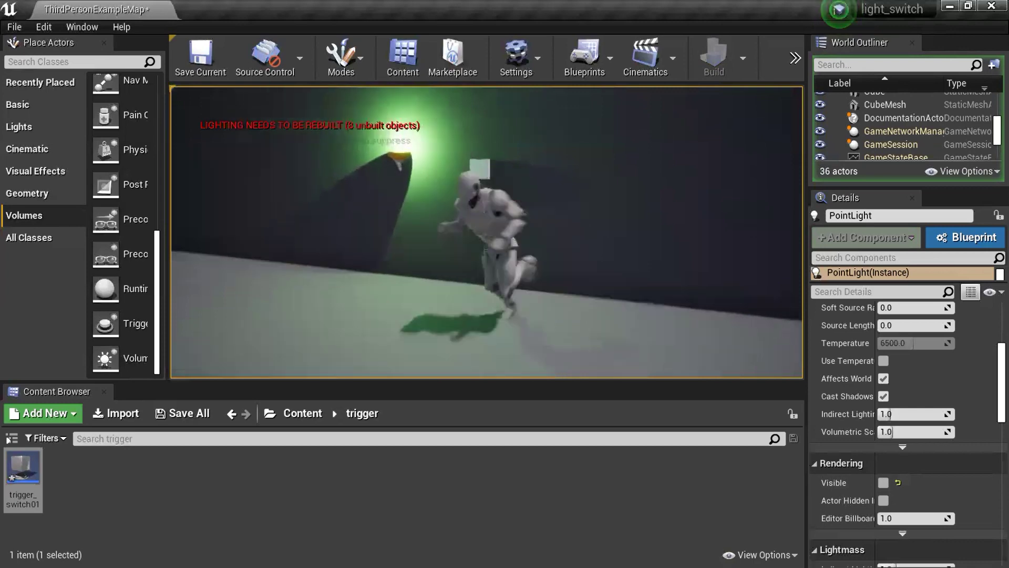
key("w")
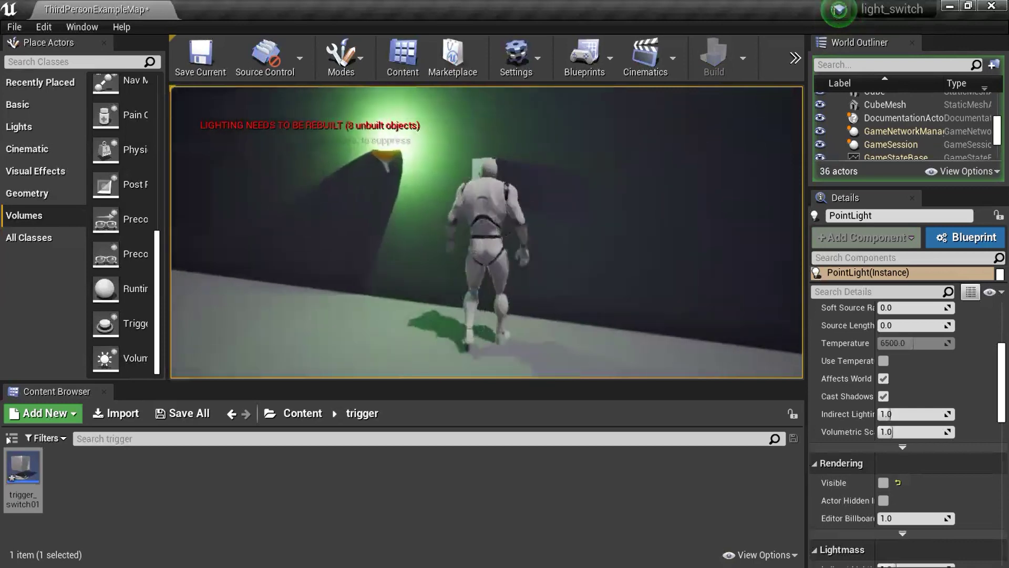
Walk away from the wall so the light switches off, then stop playing
key("s")
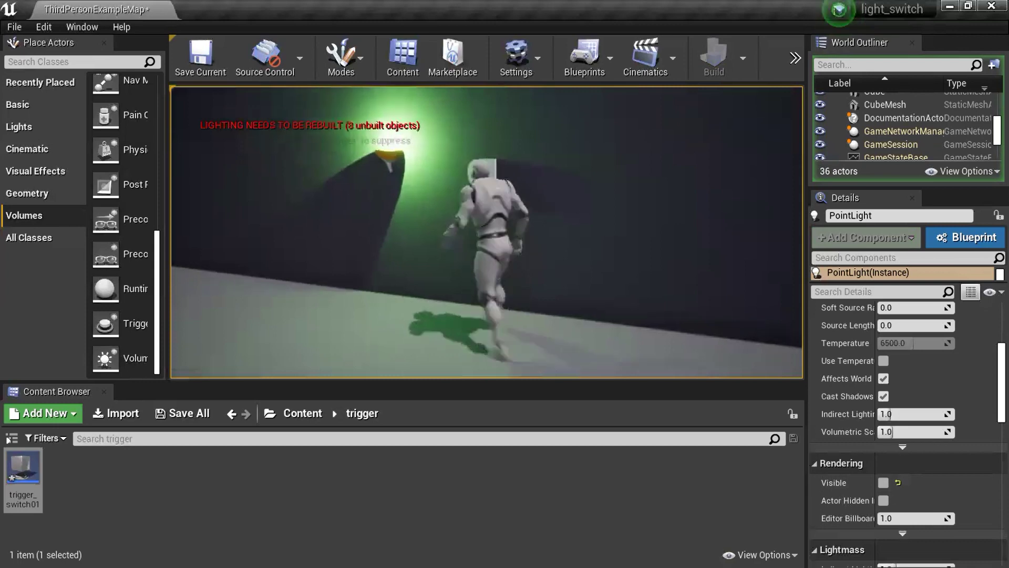
key("w")
key("s")
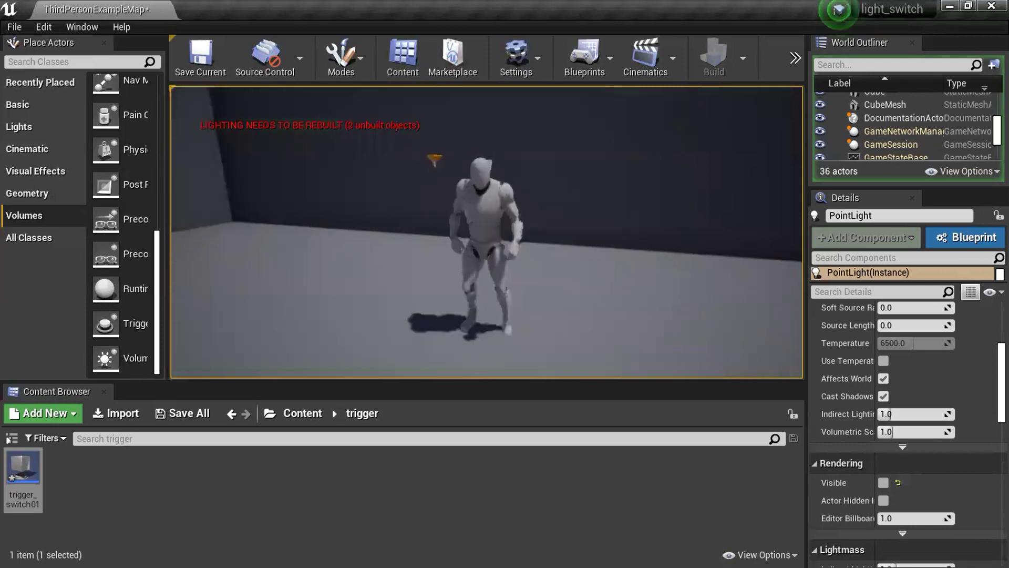
key("Escape")
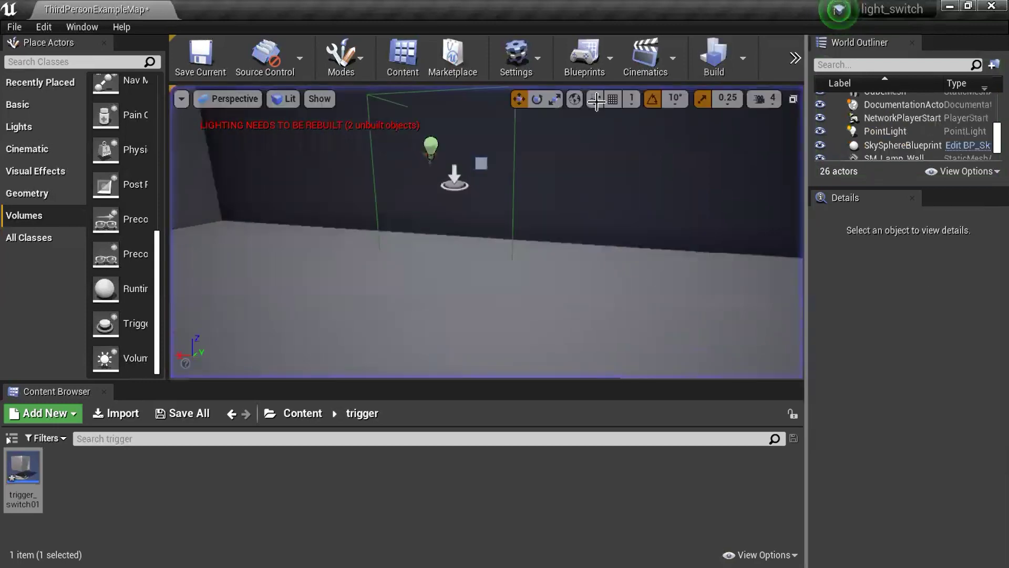
Open the Level Blueprint from the toolbar's Blueprints menu
left_click(670, 57)
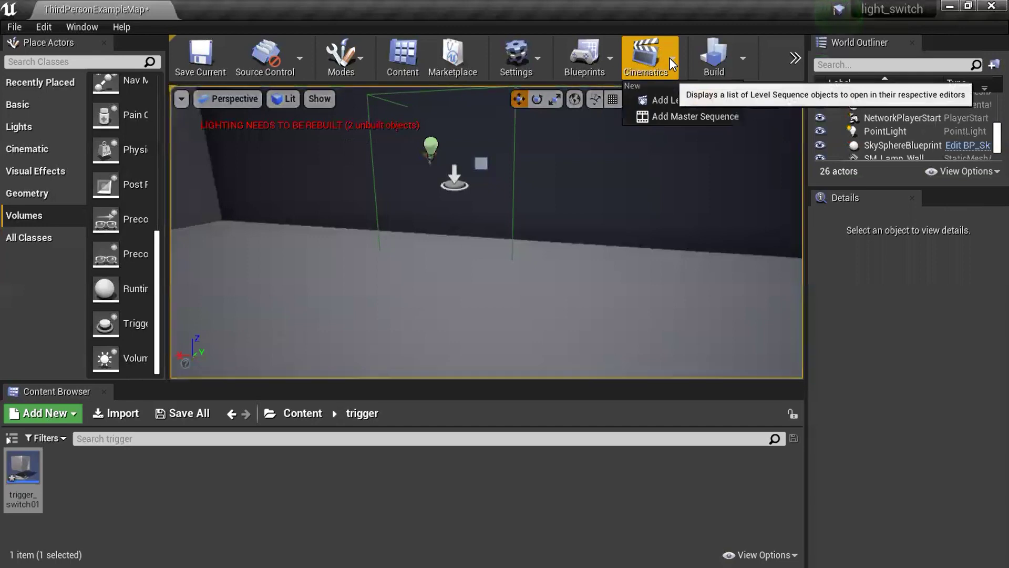
left_click(611, 67)
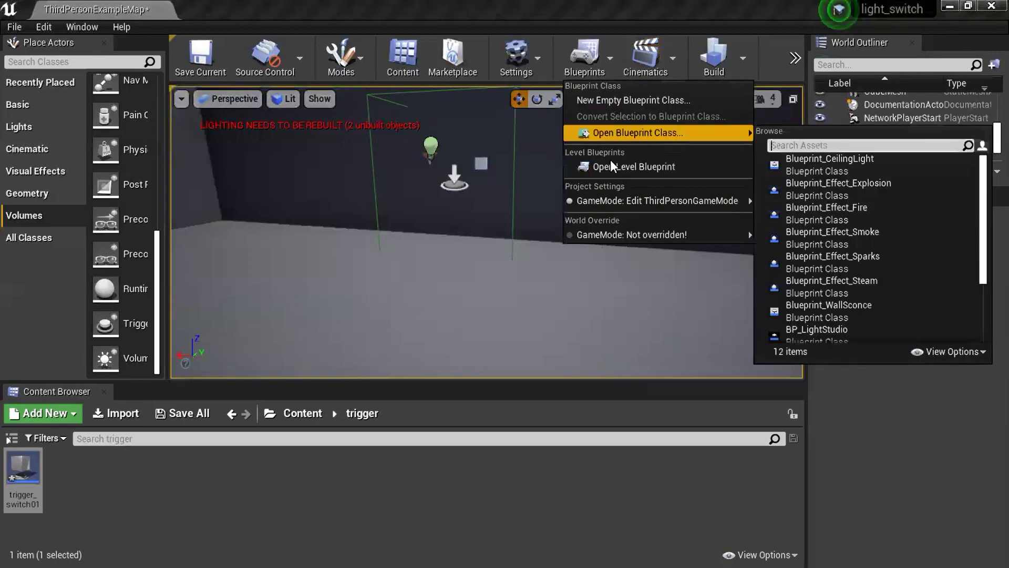
left_click(611, 166)
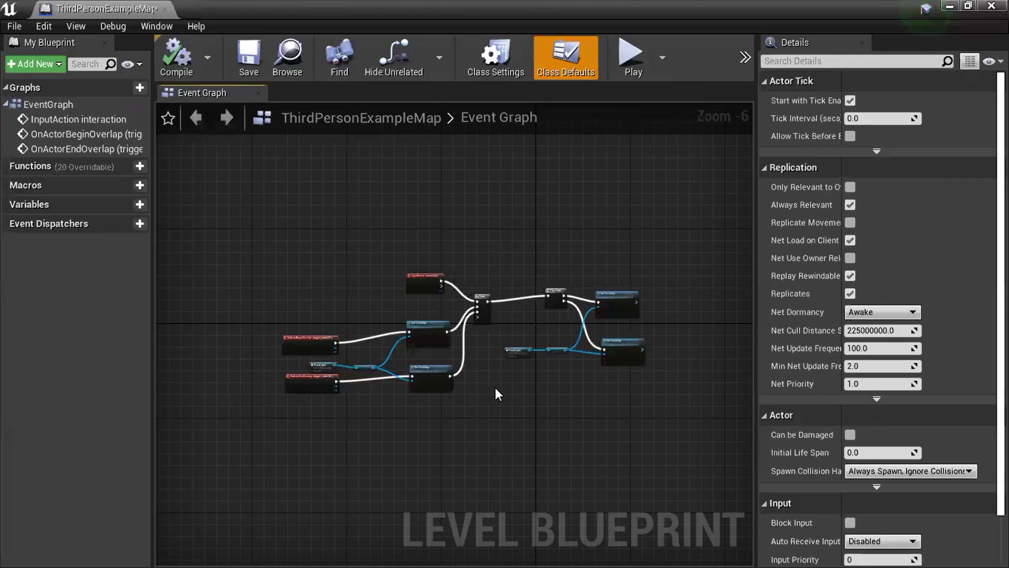
scroll(495, 387, "up", 2)
scroll(526, 383, "up", 1)
scroll(576, 377, "down", 1)
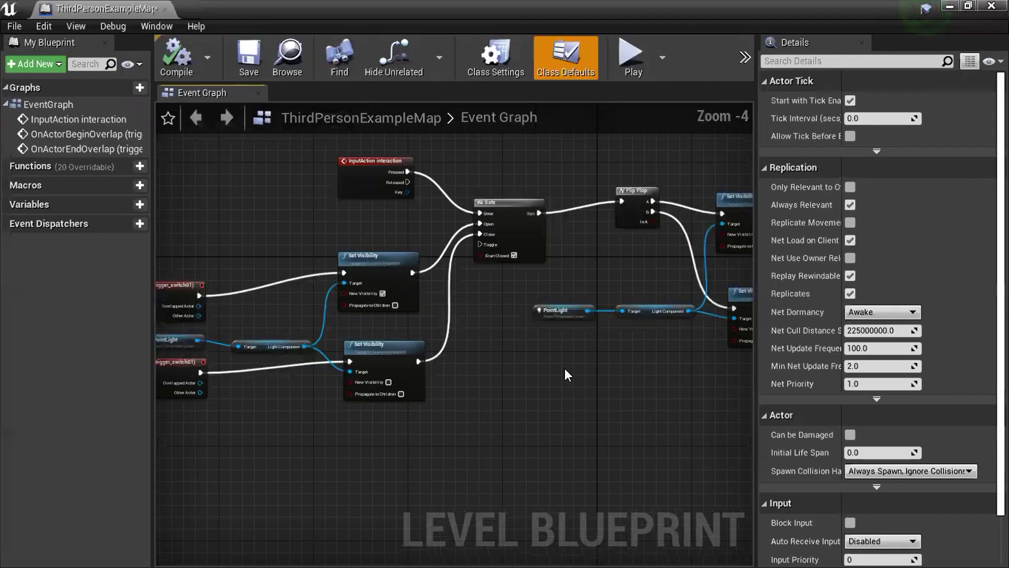
Move the InputAction interaction event beside the overlap events and select the Gate node
right_click_drag(565, 368, 439, 370)
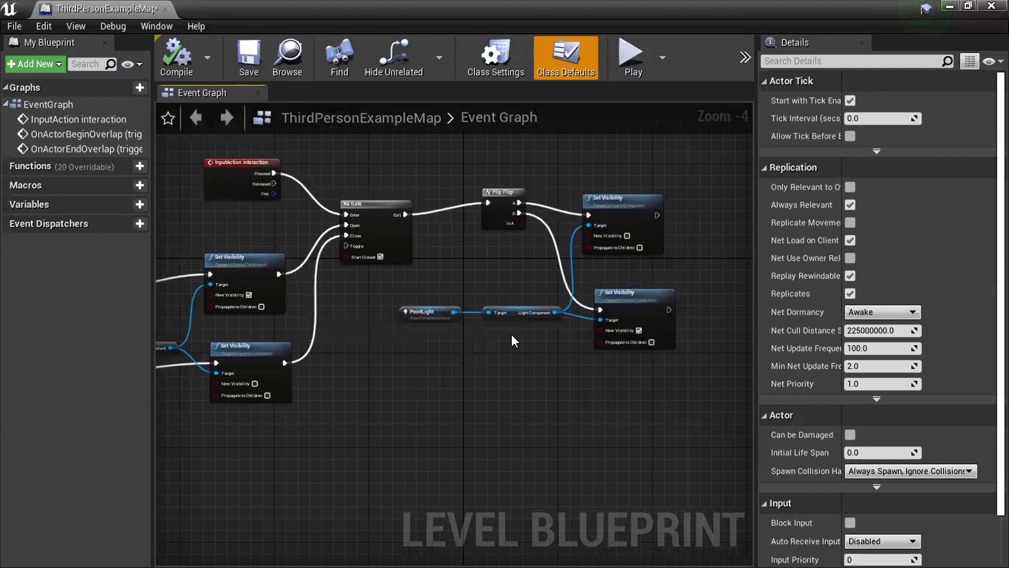
scroll(513, 337, "up", 1)
scroll(512, 335, "down", 1)
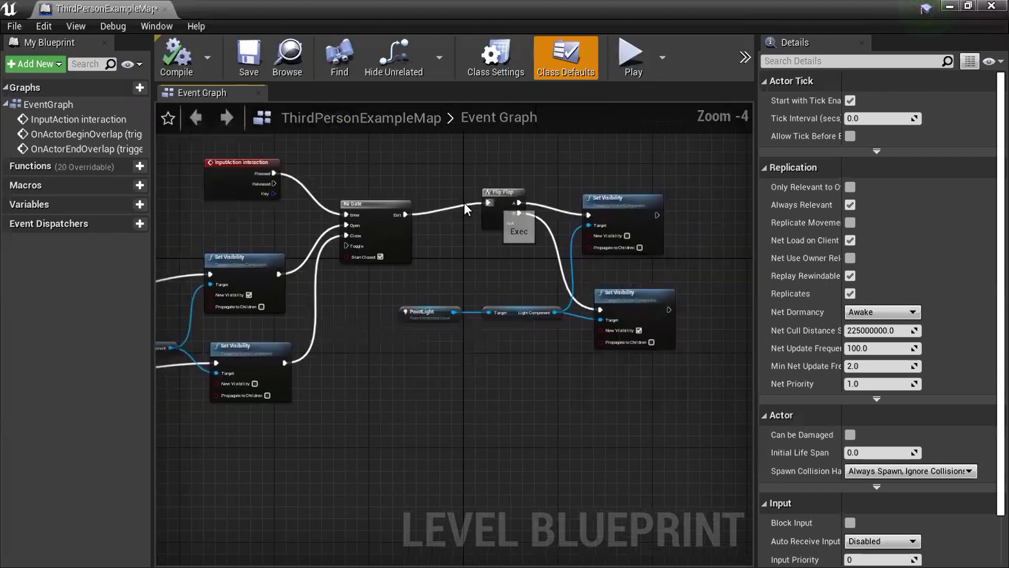
right_click_drag(366, 287, 580, 272)
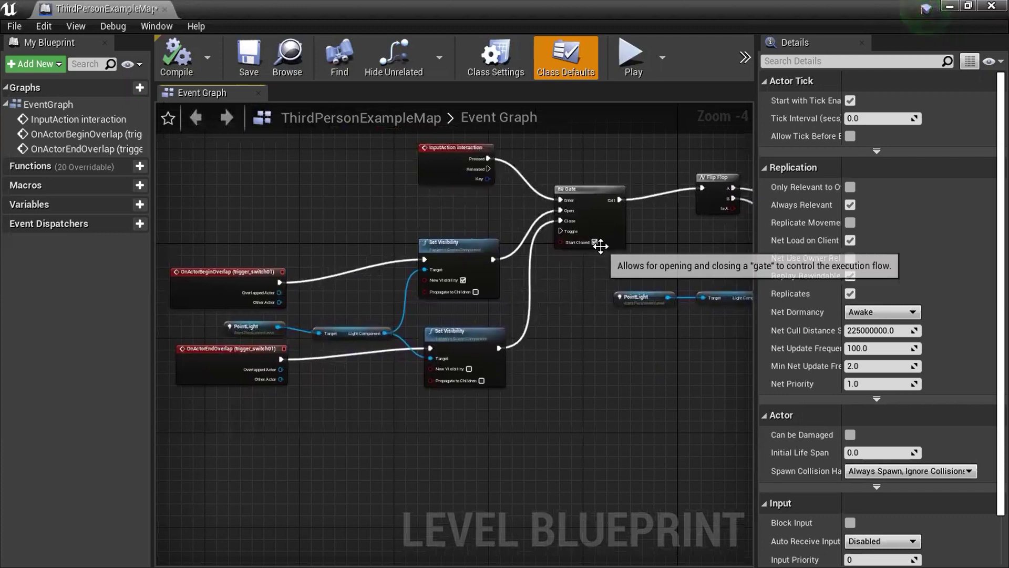
mouse_move(630, 255)
right_mouse_down()
mouse_move(468, 264)
mouse_move(410, 256)
right_mouse_up()
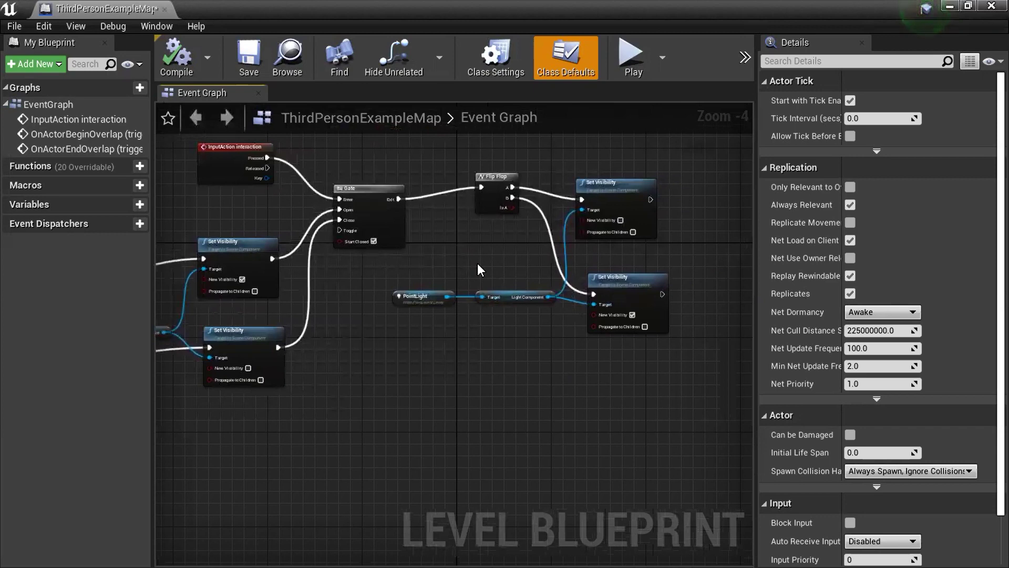
mouse_move(478, 266)
right_mouse_down()
mouse_move(571, 241)
mouse_move(715, 283)
right_mouse_up()
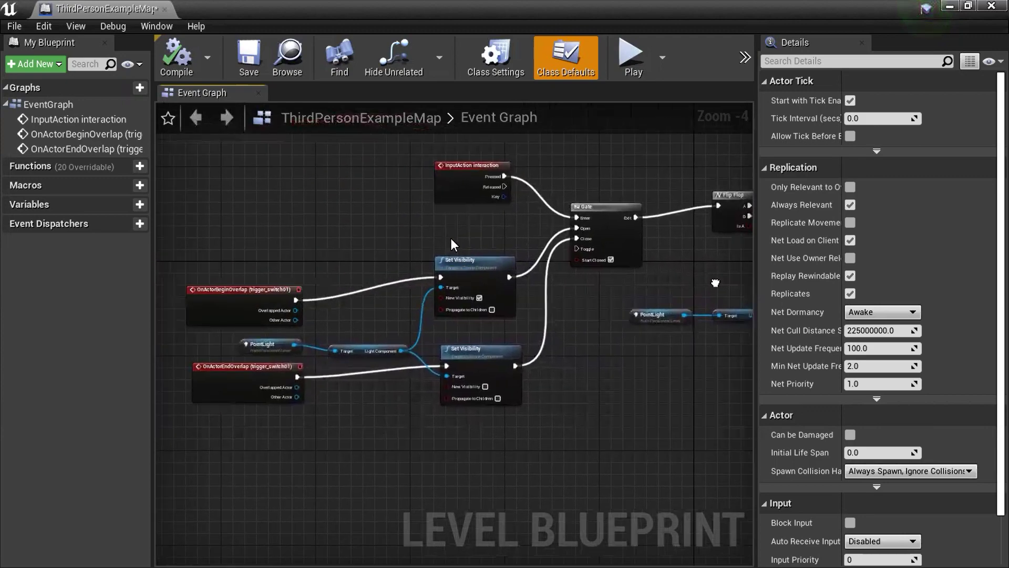
right_click_drag(453, 244, 482, 236)
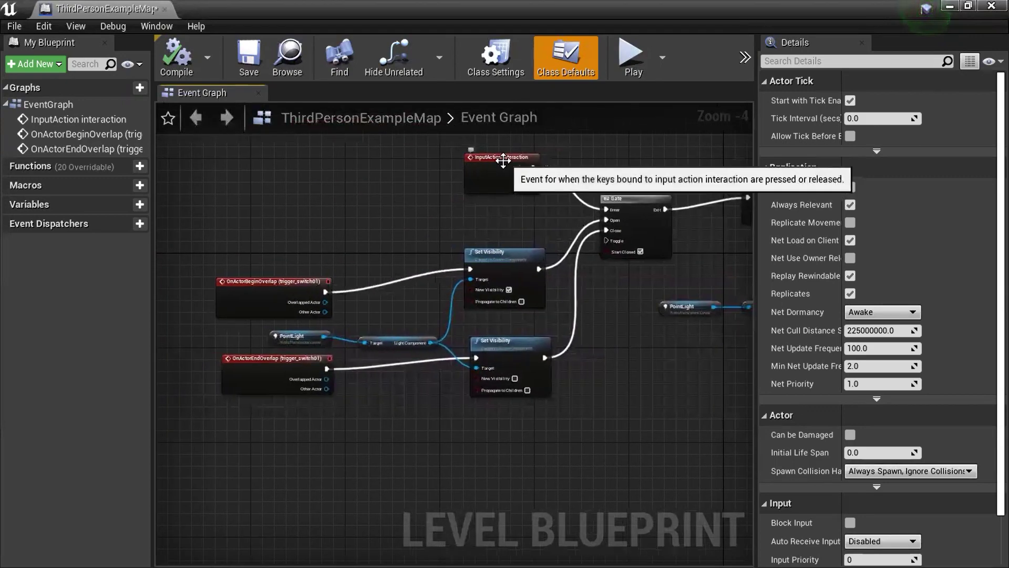
left_click_drag(503, 160, 271, 214)
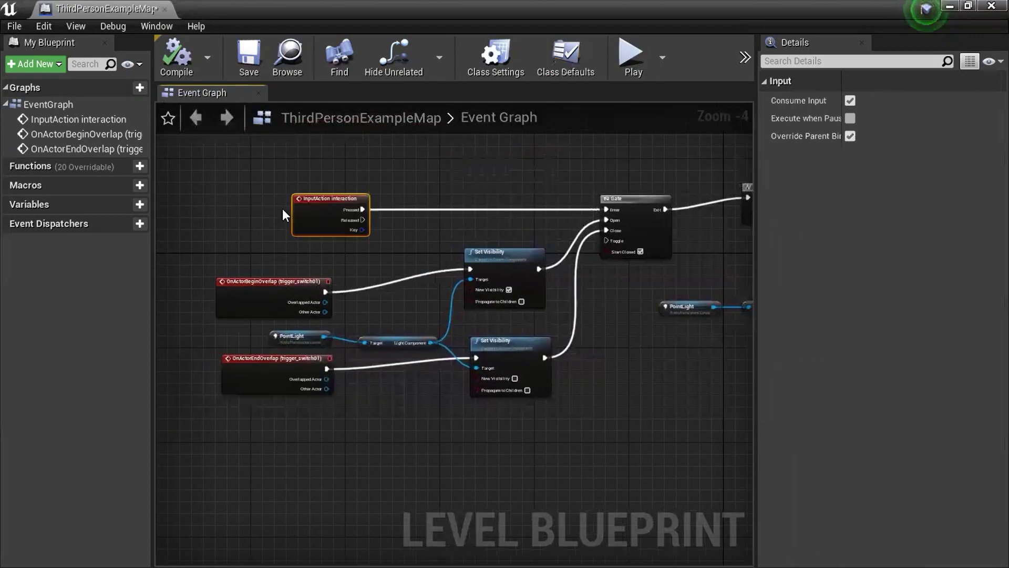
left_click(636, 200)
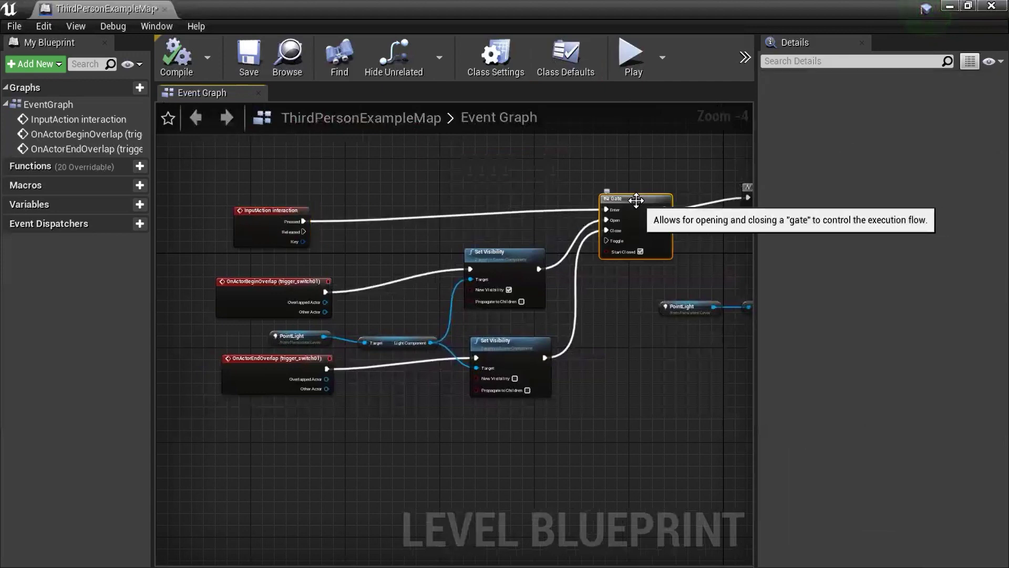
Delete the old Gate node and the Flip Flop and light visibility nodes
key("Delete")
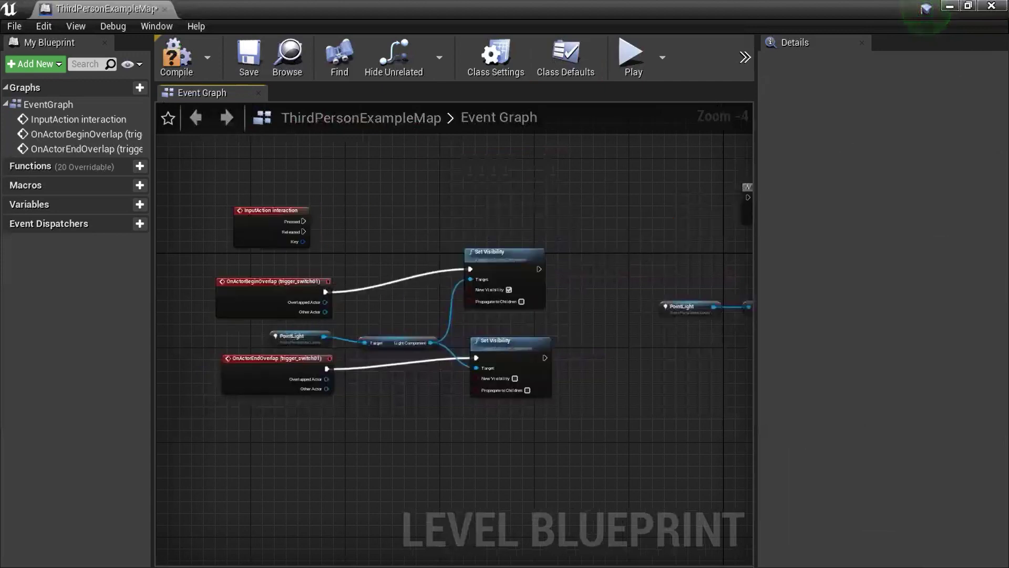
right_click_drag(662, 252, 514, 253)
left_click_drag(461, 176, 777, 396)
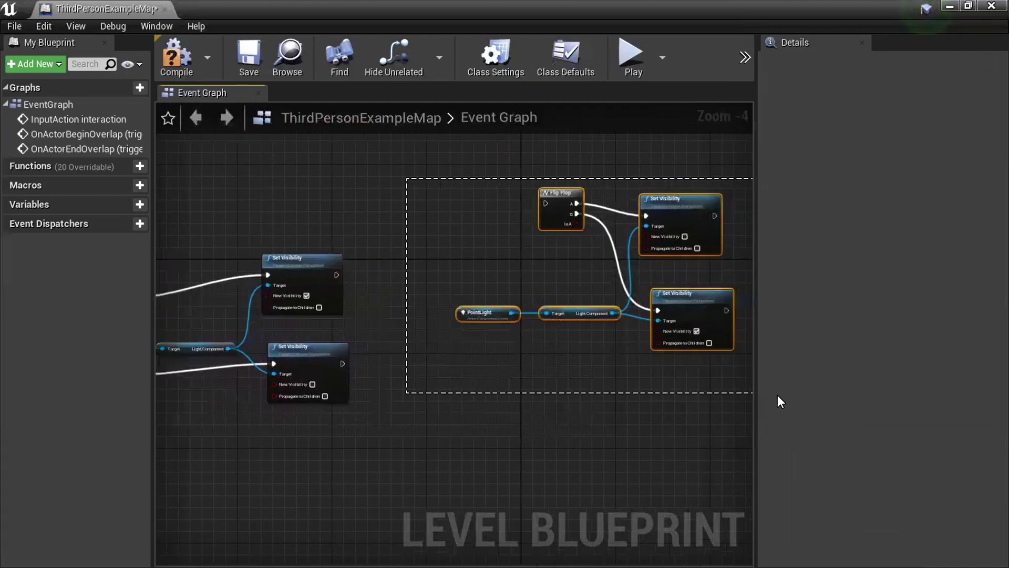
key("Delete")
Add a new Gate node wired from the interaction event's Pressed pin
right_click_drag(349, 209, 591, 221)
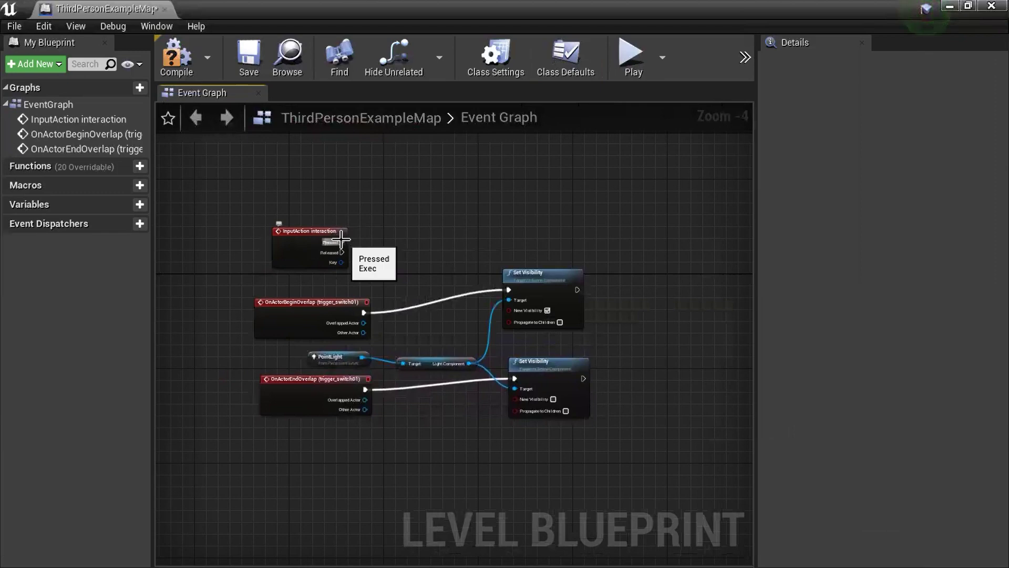
left_click_drag(342, 240, 395, 242)
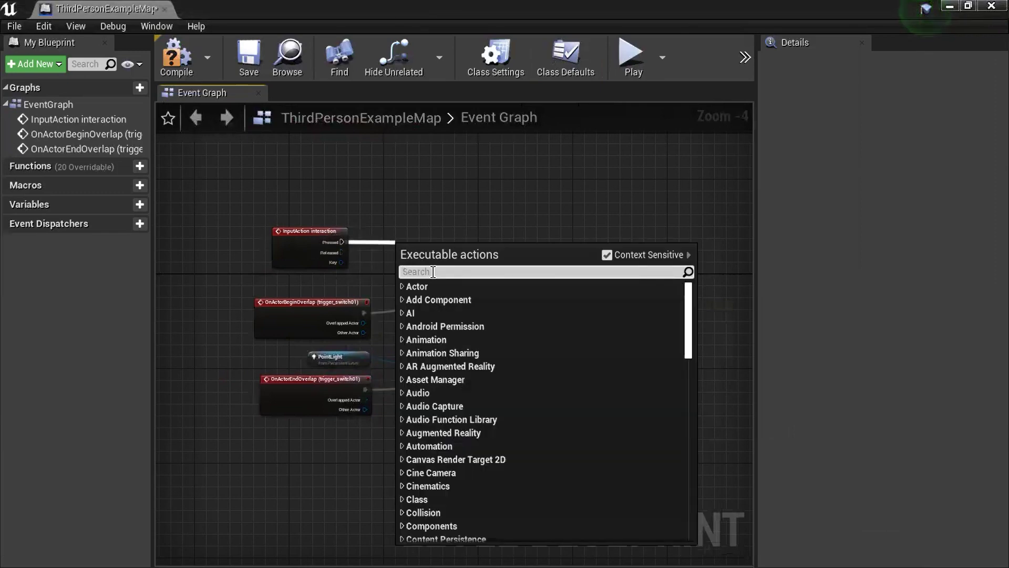
type("gate")
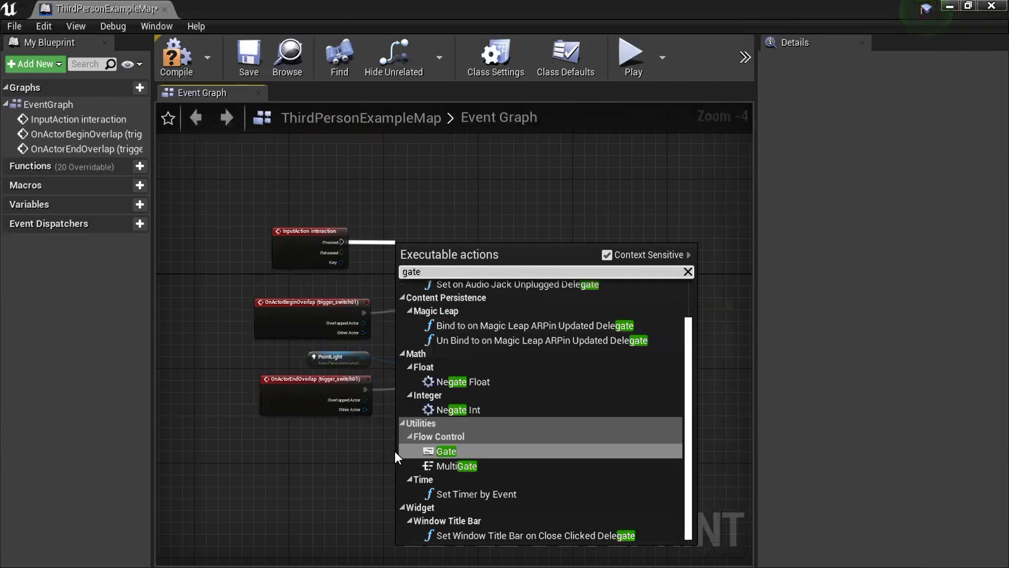
left_click(441, 451)
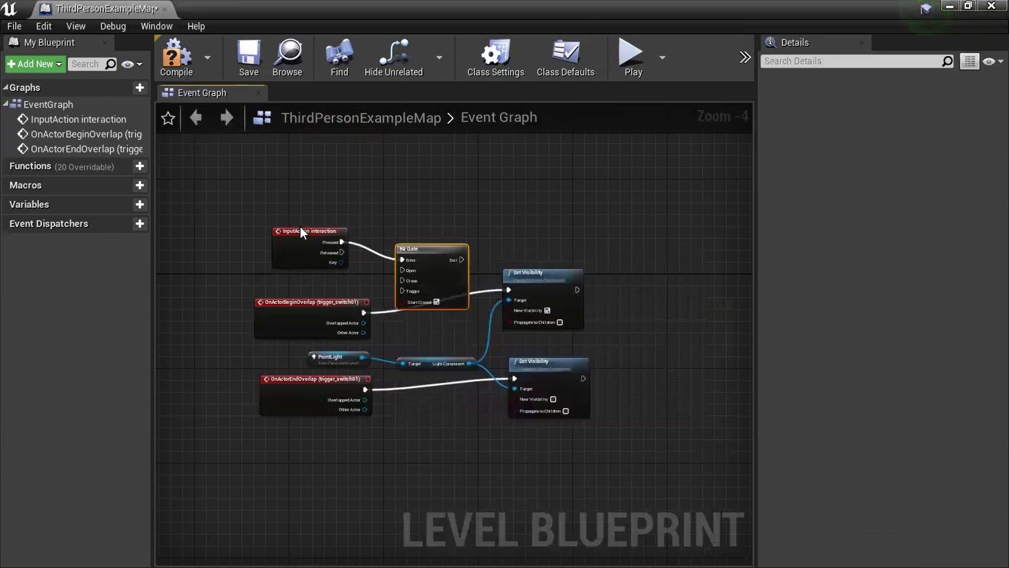
Line up the Gate with the interaction event and stack both overlap events beneath them
left_click_drag(300, 231, 234, 171)
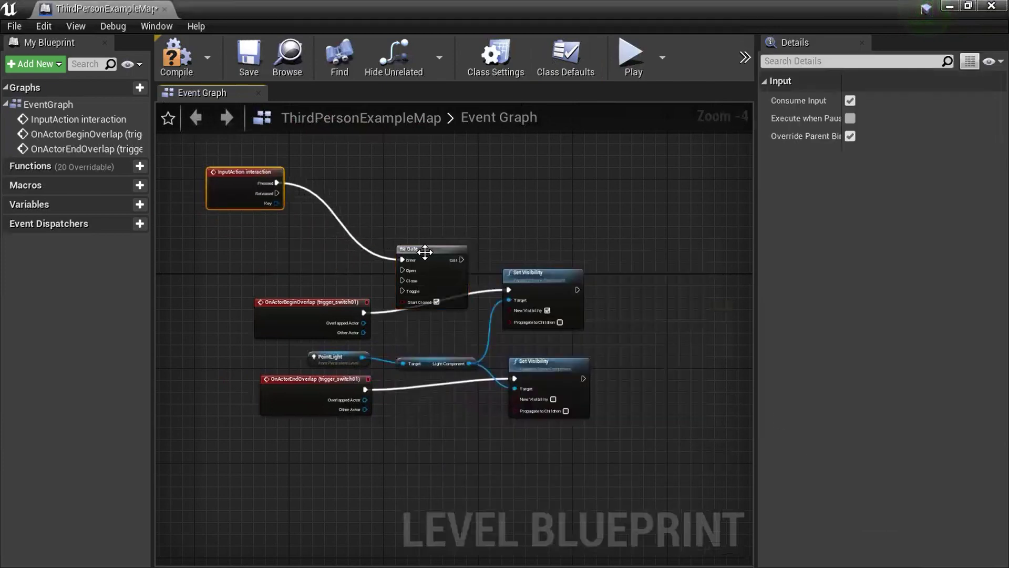
left_click_drag(426, 252, 417, 180)
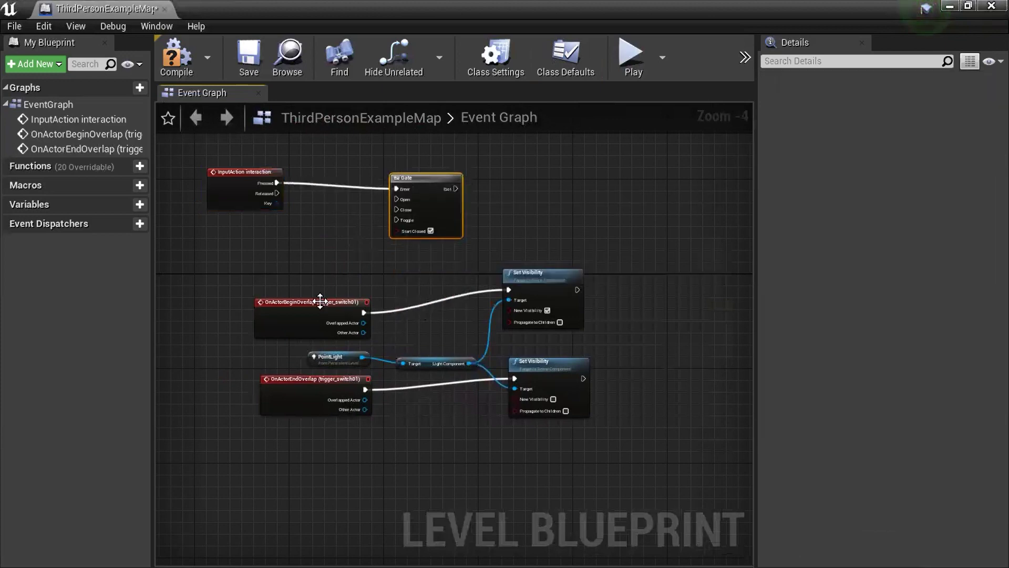
left_click_drag(320, 301, 236, 253)
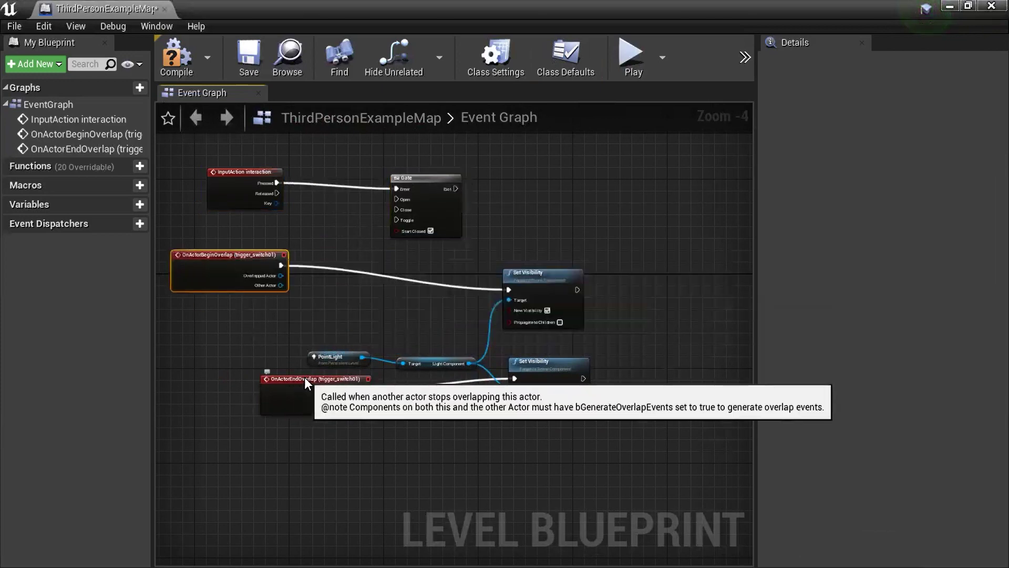
left_click_drag(304, 377, 202, 348)
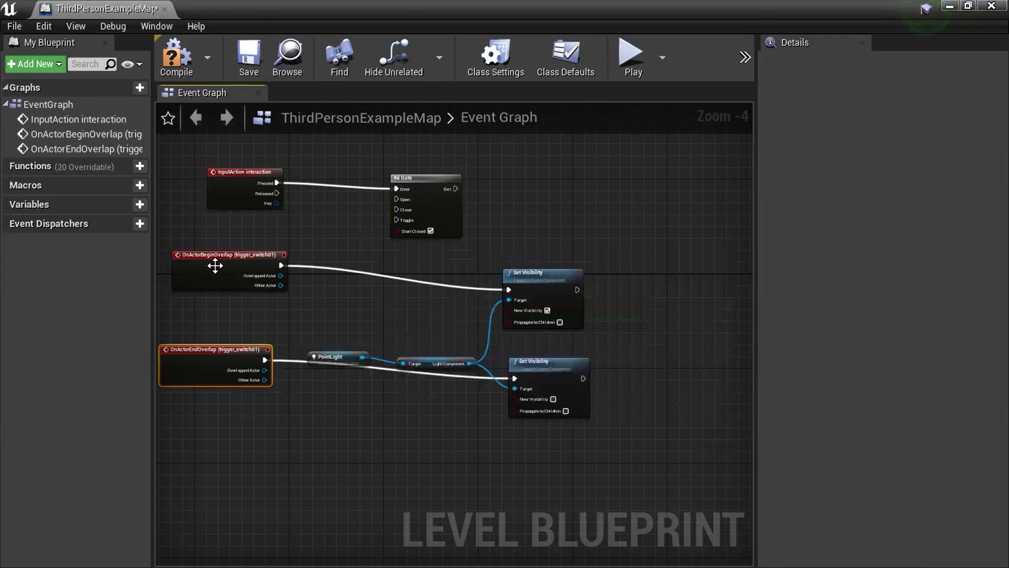
left_click_drag(236, 258, 230, 239)
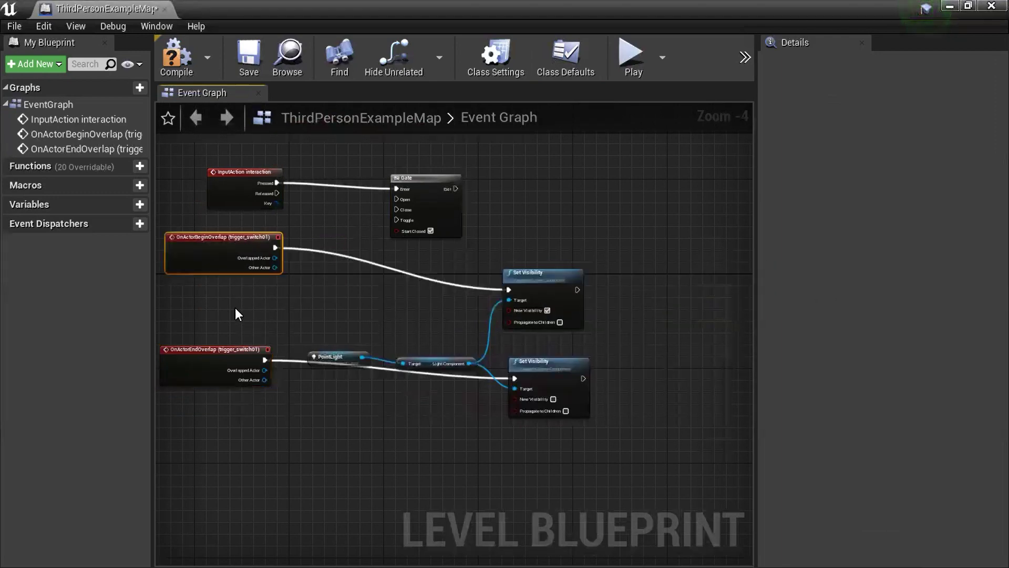
left_click_drag(231, 348, 243, 300)
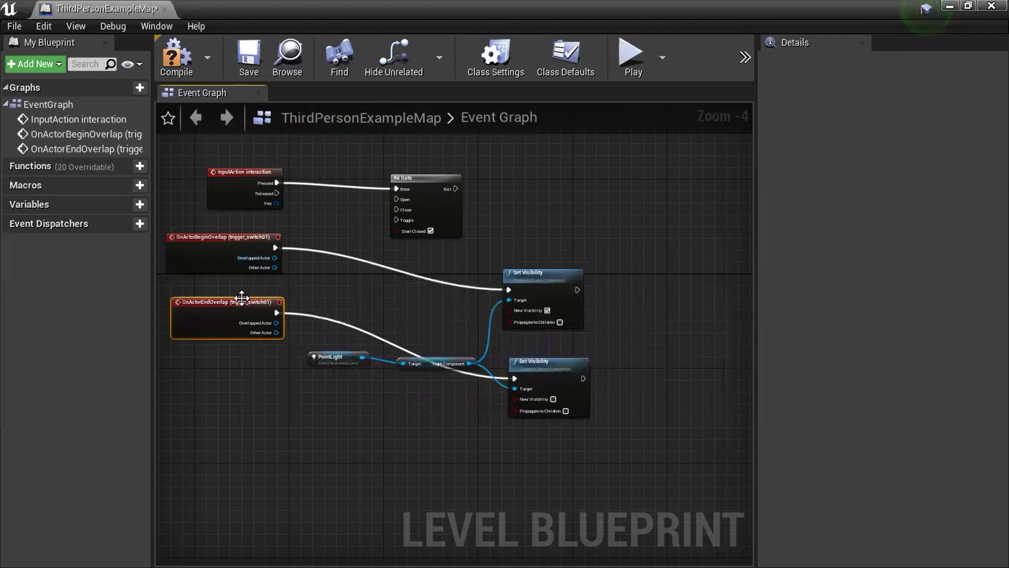
left_click_drag(242, 298, 242, 328)
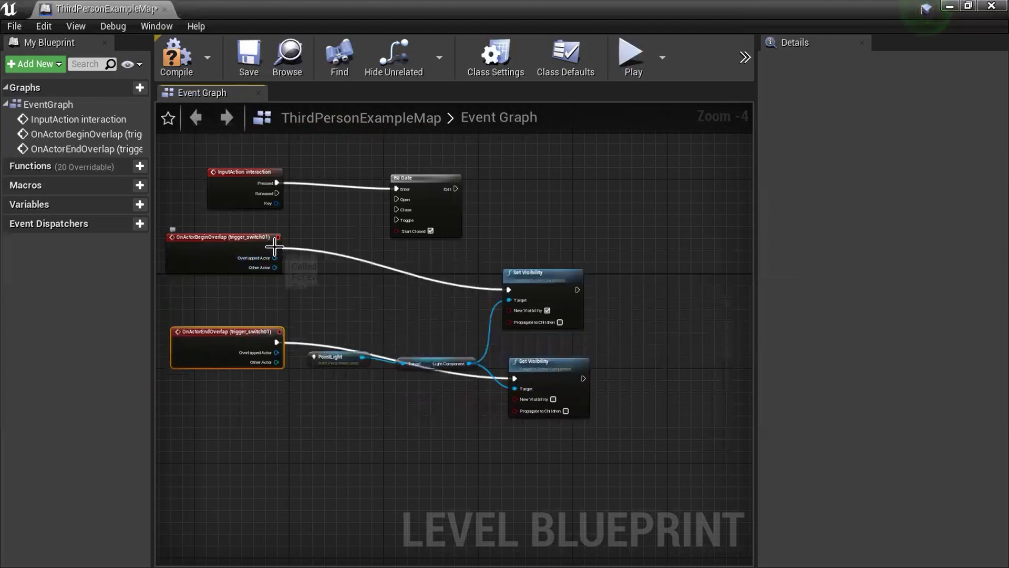
Wire BeginOverlap to the Gate's Open, EndOverlap to Close, and Exit to Set Visibility
left_click_drag(275, 247, 397, 199)
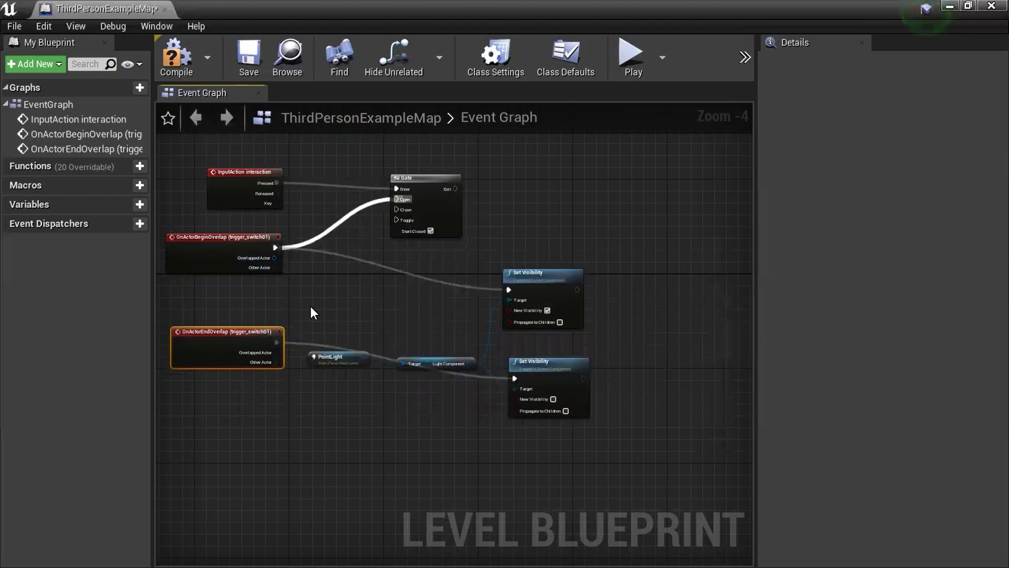
left_click_drag(277, 341, 396, 209)
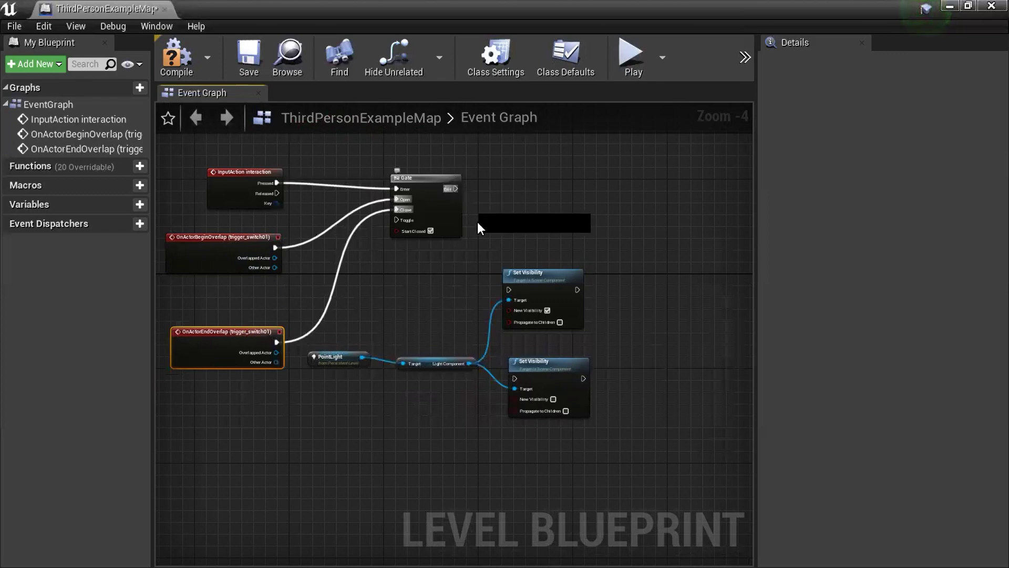
mouse_move(478, 227)
left_mouse_down()
mouse_move(498, 292)
mouse_move(507, 290)
left_mouse_up()
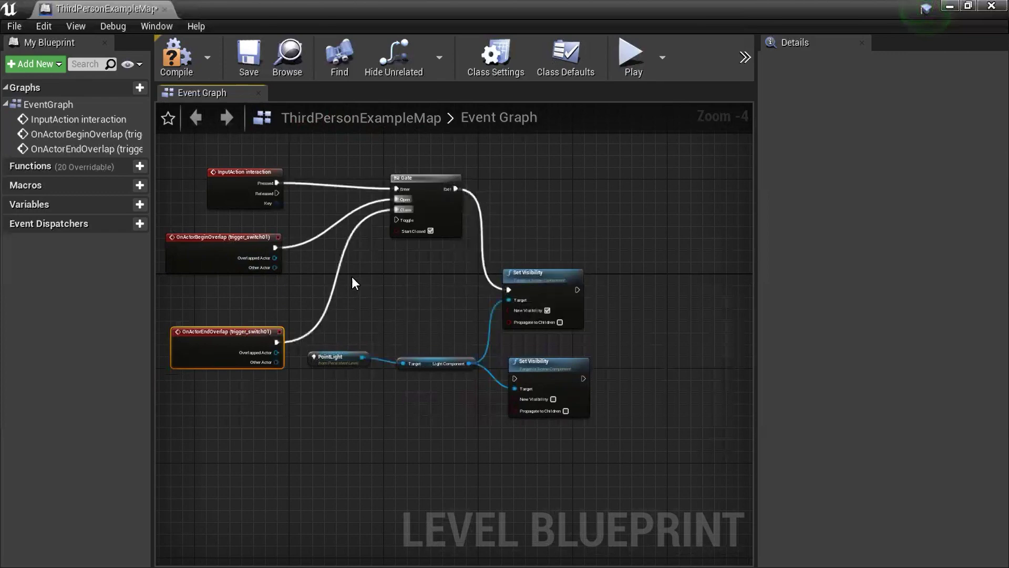
Move the PointLight and Set Visibility nodes up and route the Gate's Exit to the lower Set Visibility
left_click_drag(352, 276, 581, 421)
left_click_drag(534, 275, 591, 233)
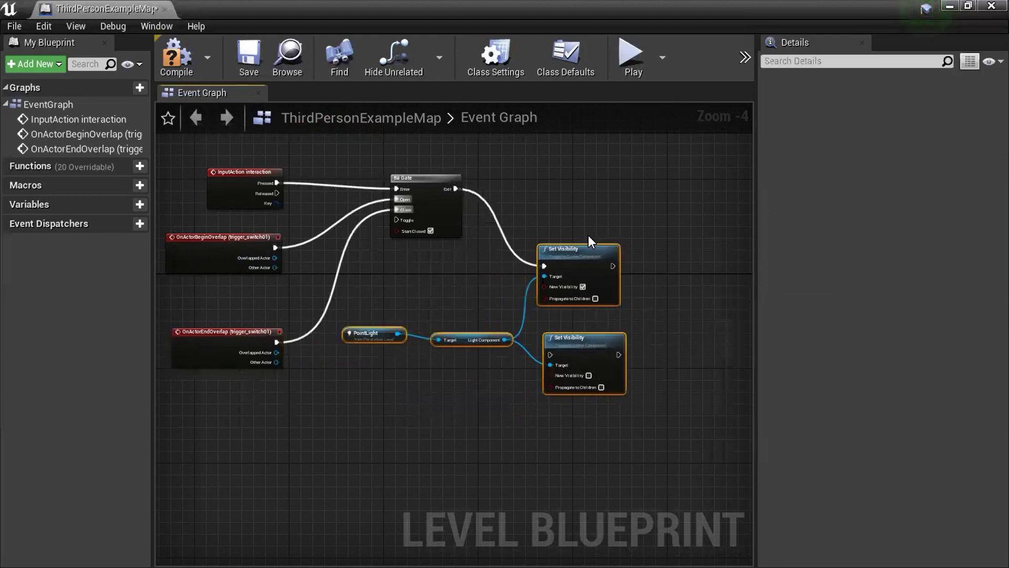
left_click_drag(455, 188, 572, 335)
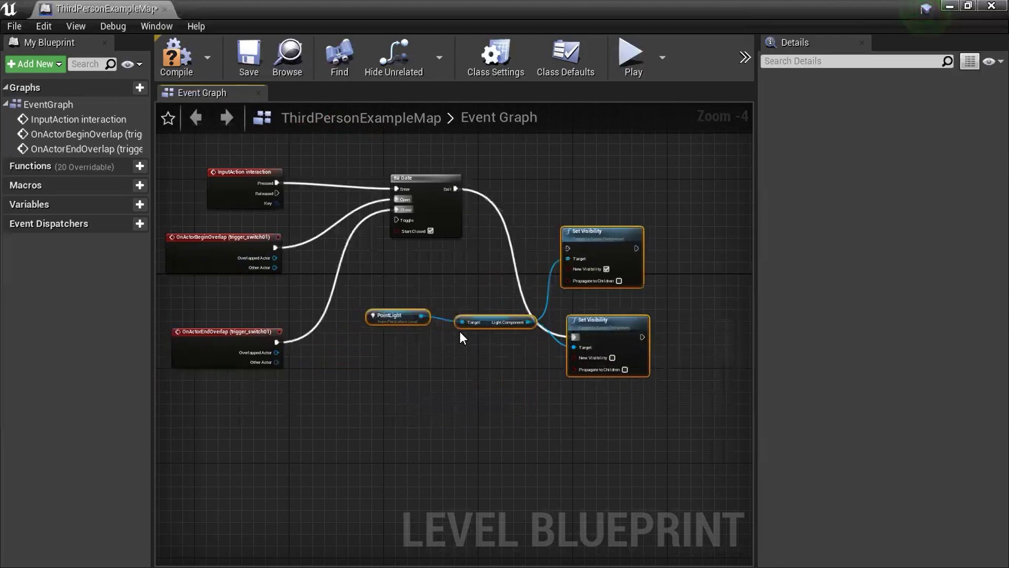
left_click_drag(390, 286, 513, 393)
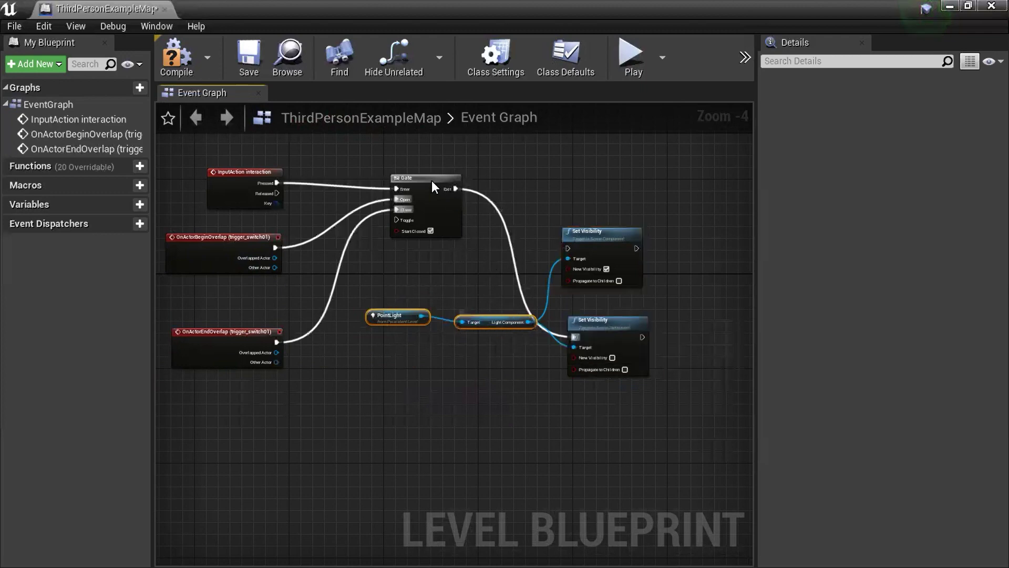
left_click_drag(455, 188, 492, 190)
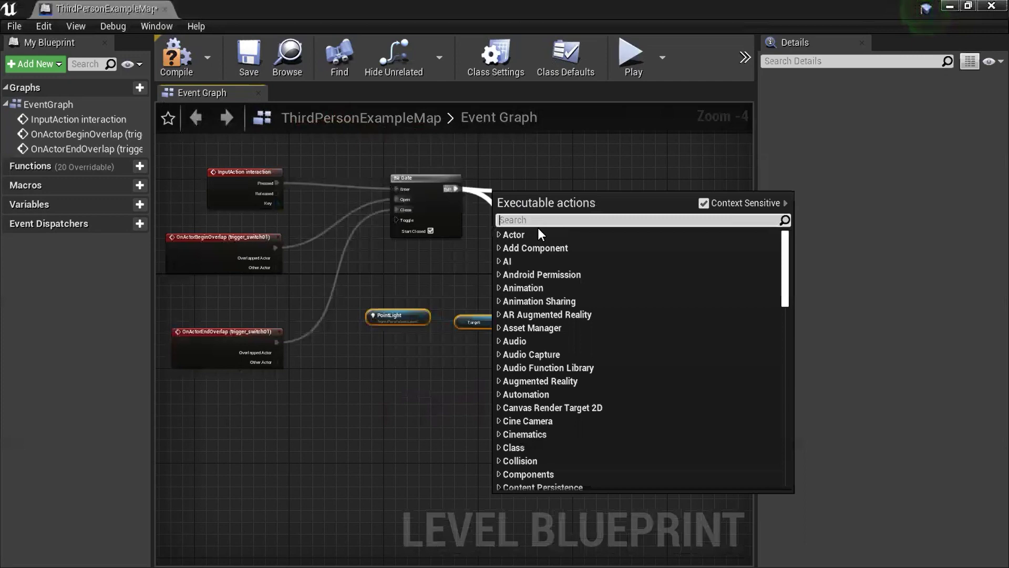
Add a Flip Flop after the Gate, wiring A to the upper and B to the lower Set Visibility
type("flip")
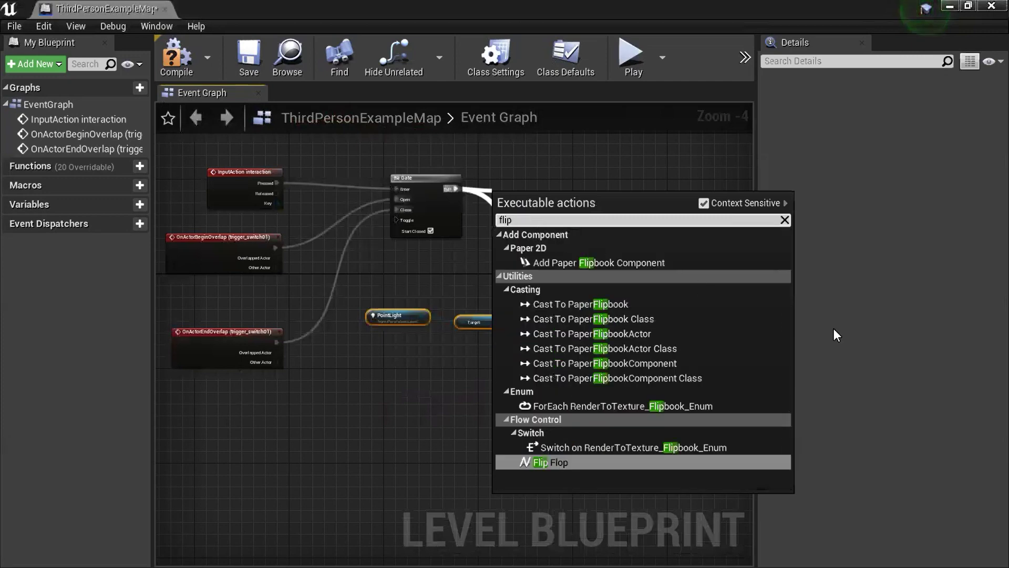
left_click(557, 462)
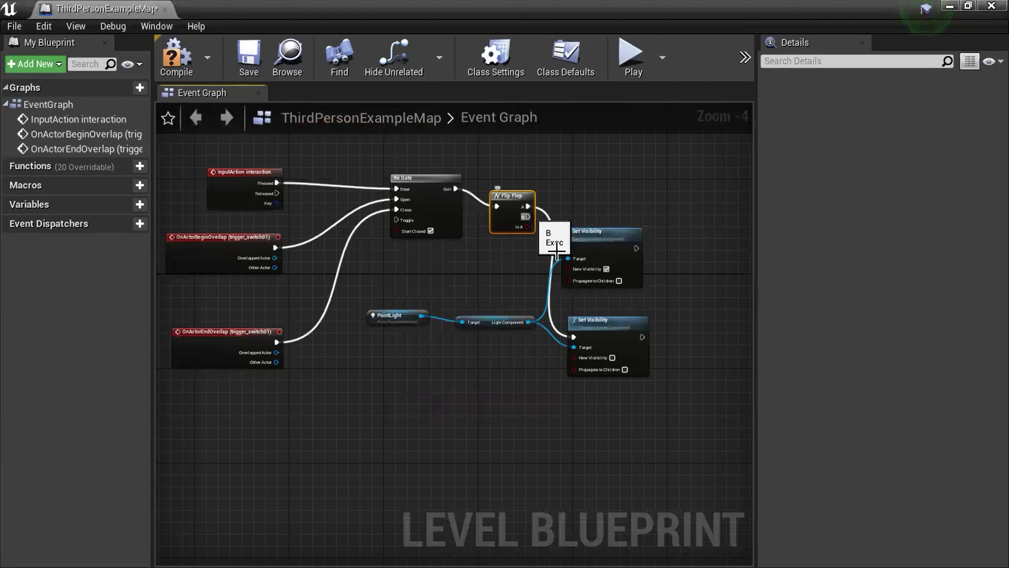
left_click_drag(527, 216, 566, 326)
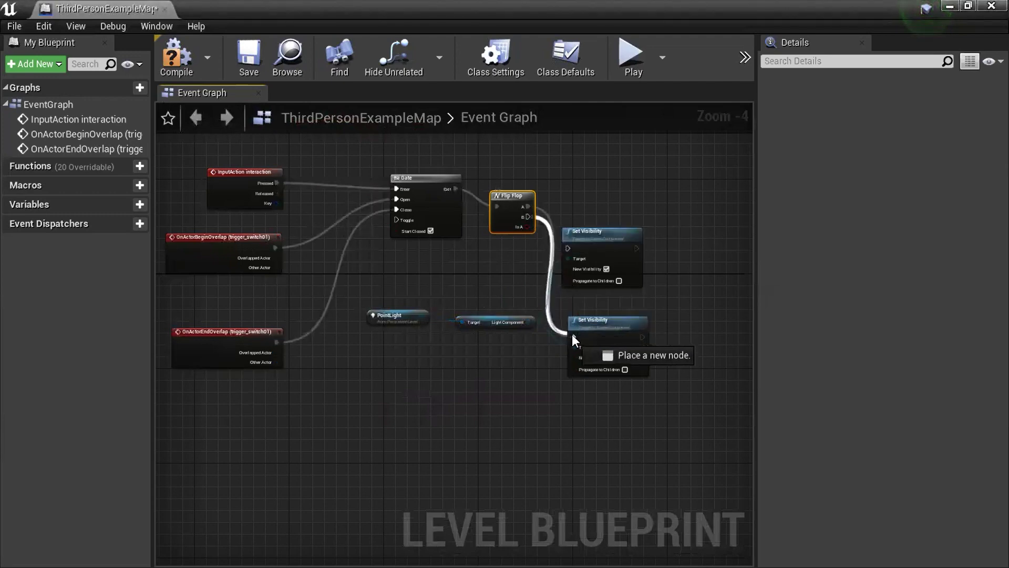
left_click_drag(566, 323, 573, 336)
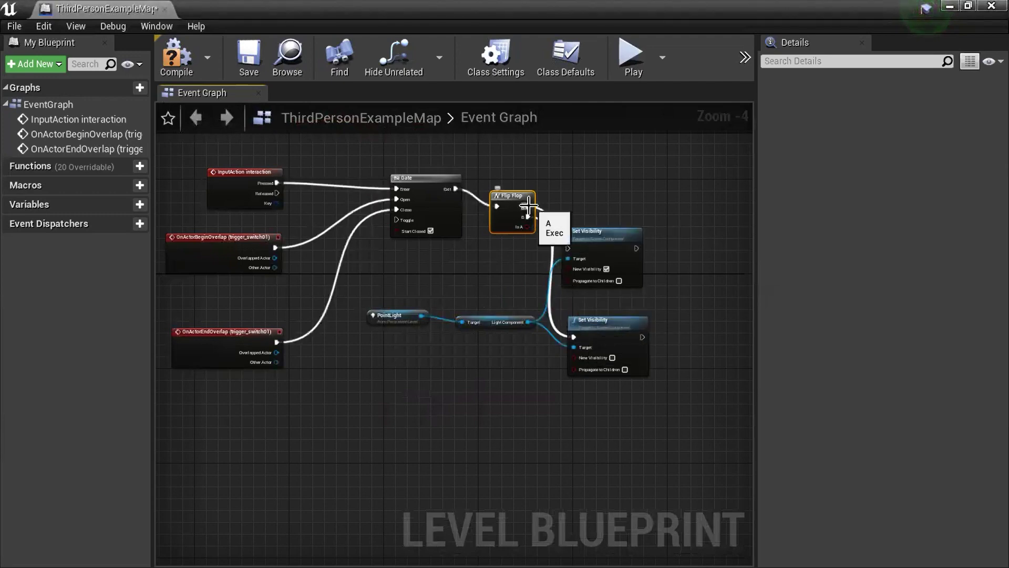
mouse_move(527, 206)
left_mouse_down()
mouse_move(568, 247)
mouse_move(630, 189)
left_mouse_up()
Tidy the Set Visibility and light nodes, then compile the Level Blueprint
left_click_drag(614, 320, 655, 291)
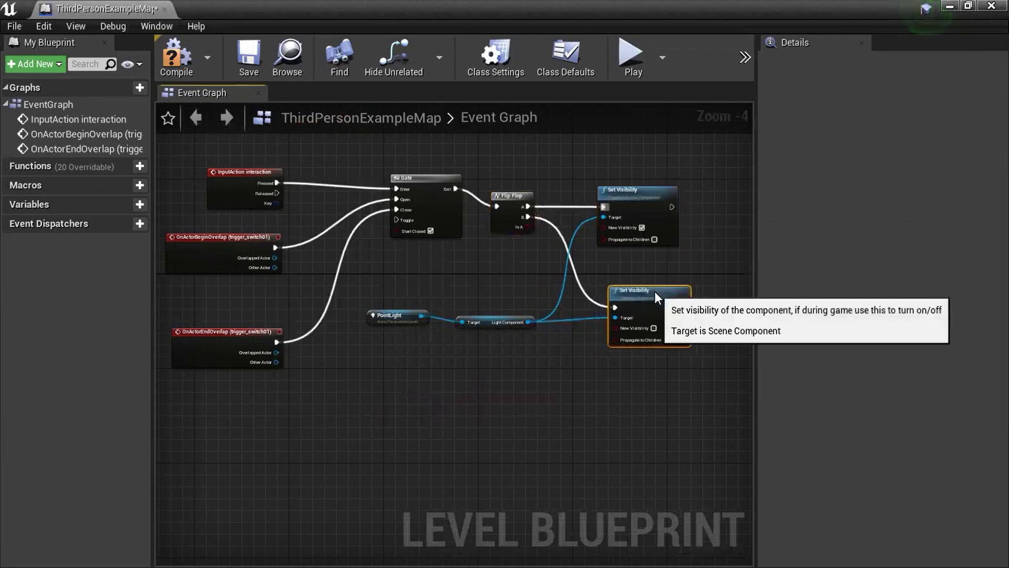
mouse_move(371, 293)
left_mouse_down()
mouse_move(514, 351)
mouse_move(502, 298)
left_mouse_up()
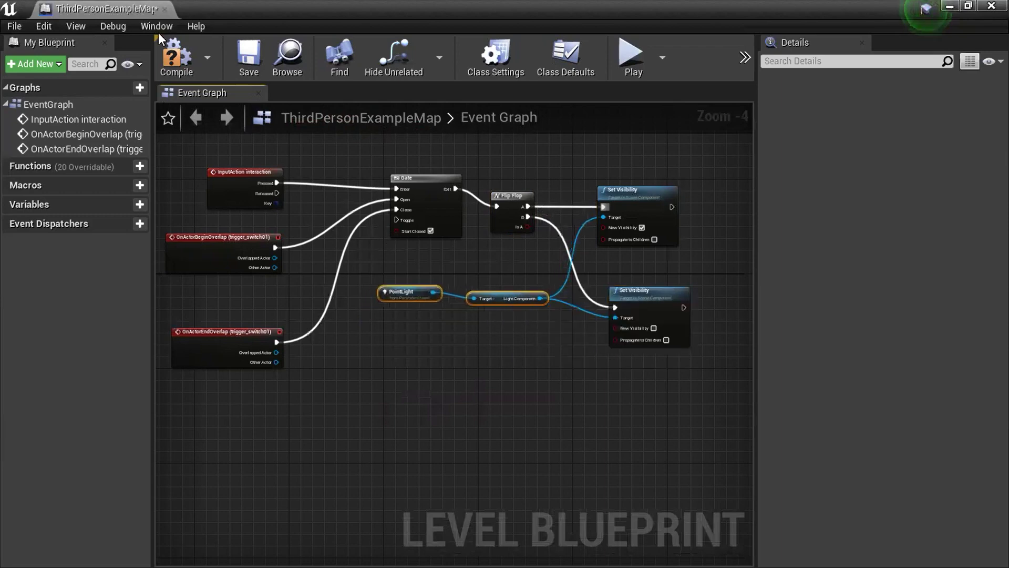
left_click(176, 55)
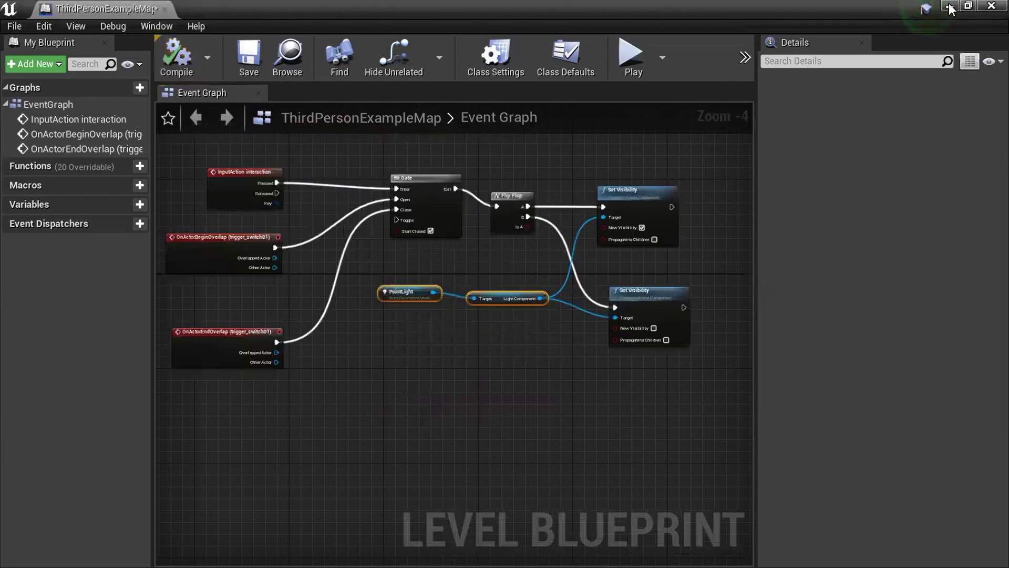
Start Play-In-Editor from the level editor and walk the character along the wall to the lamp
left_click(926, 10)
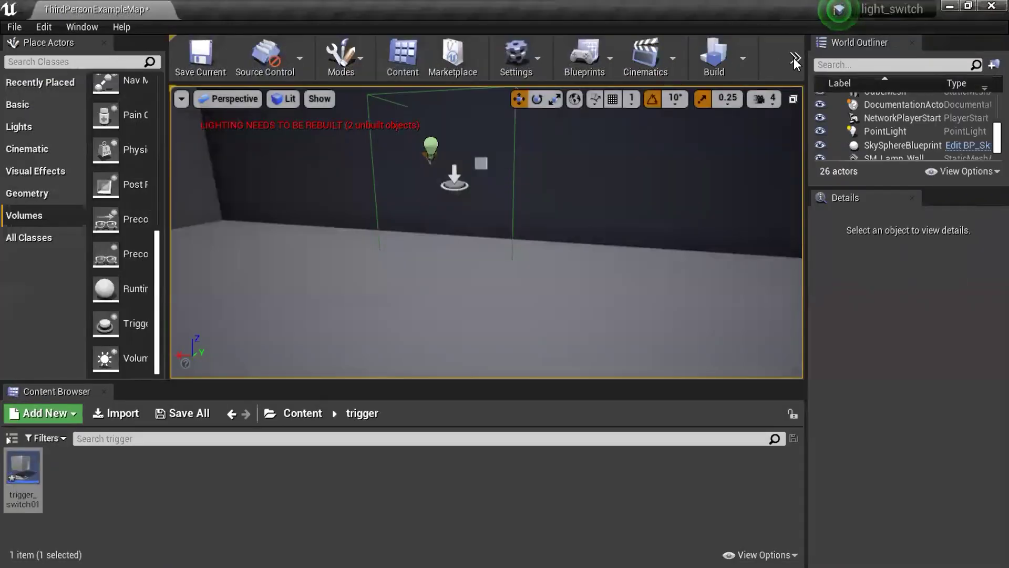
left_click(795, 58)
left_click(812, 89)
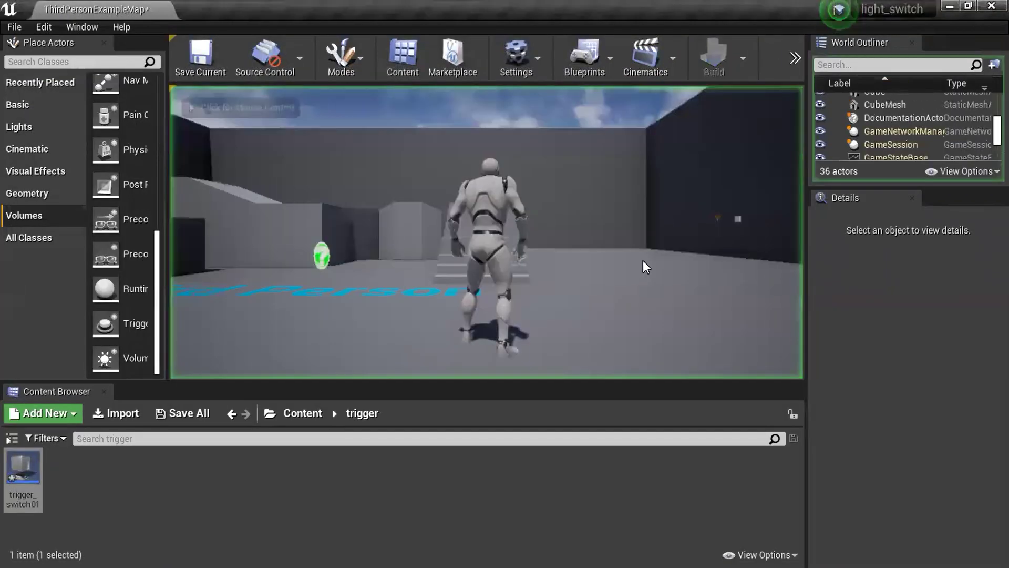
key("w")
key("w")
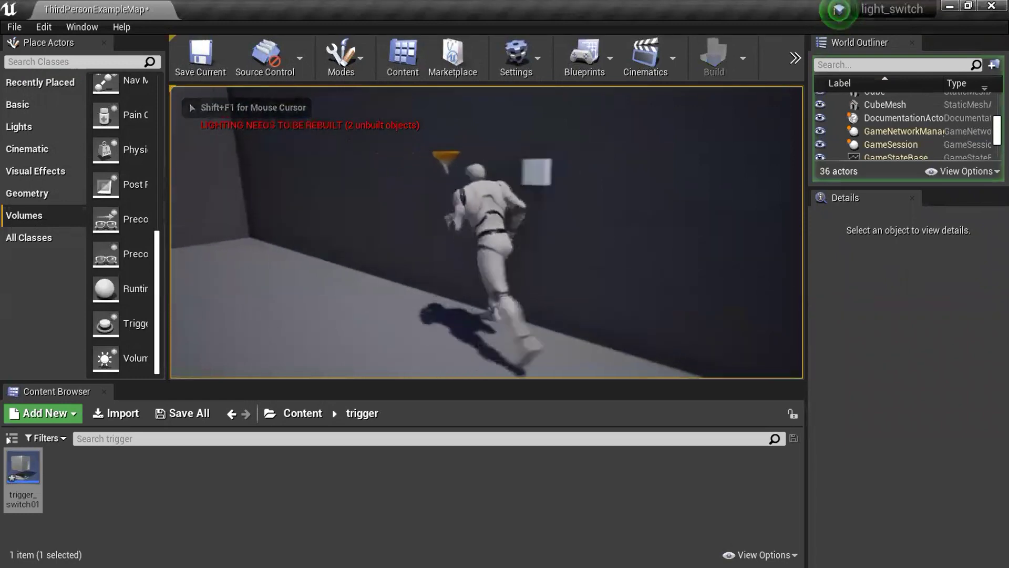
key("w")
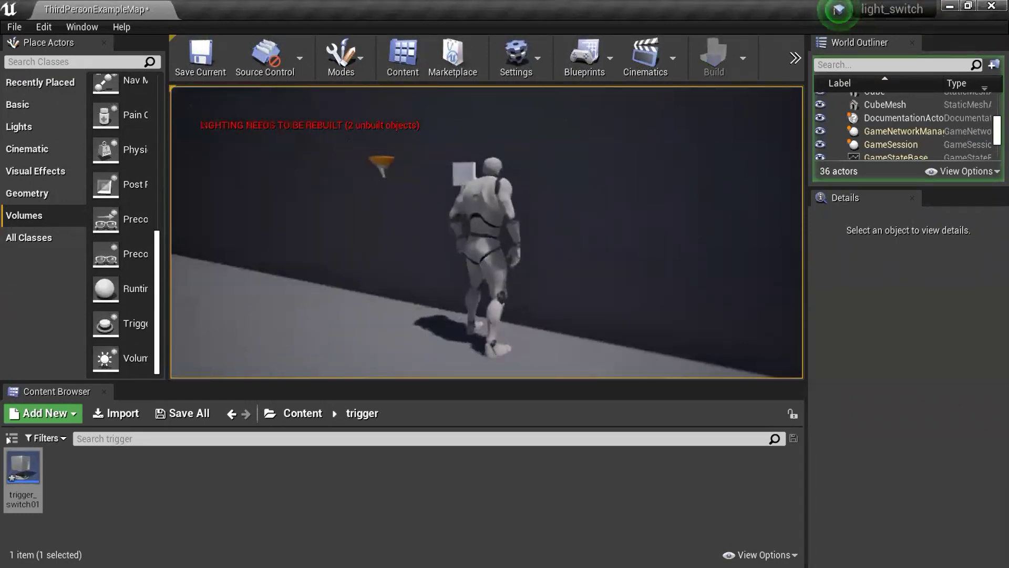
key("d")
key("d")
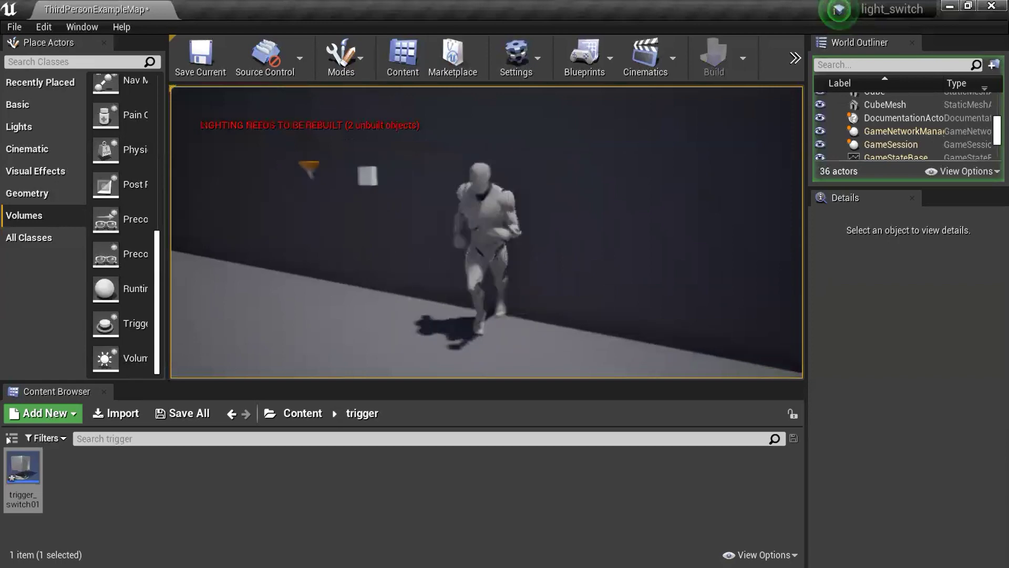
key("w")
key("s")
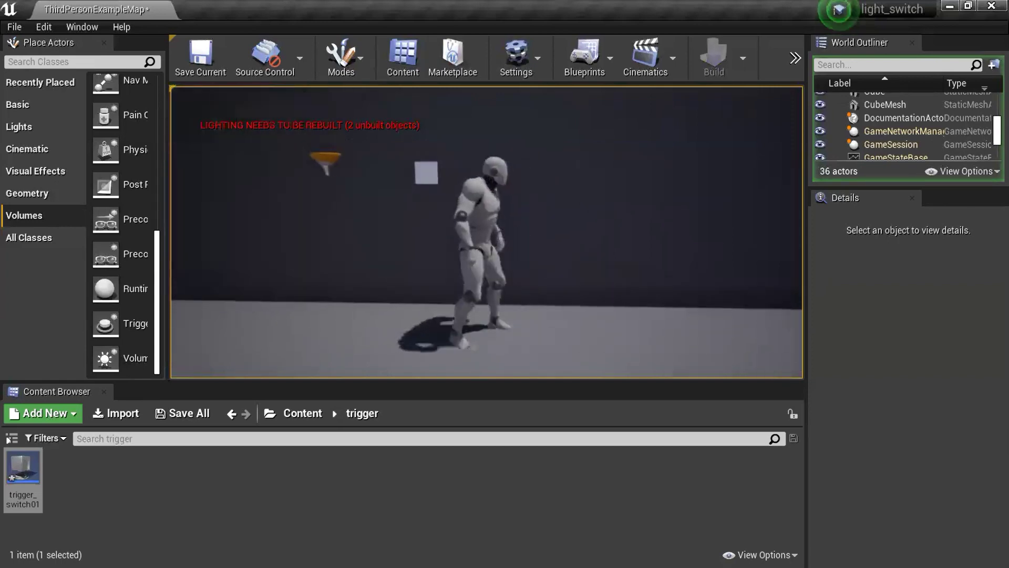
key("a")
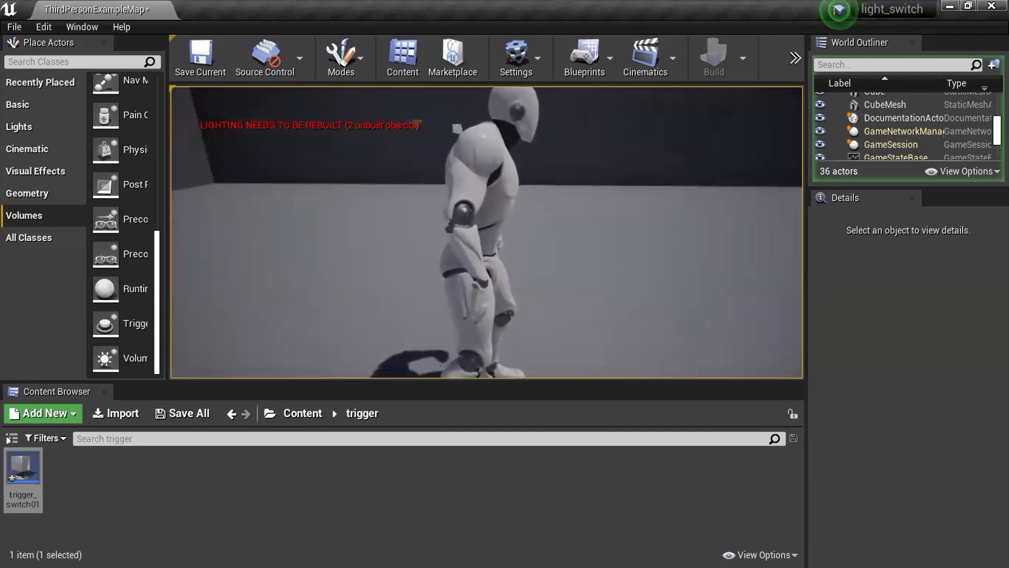
key("w")
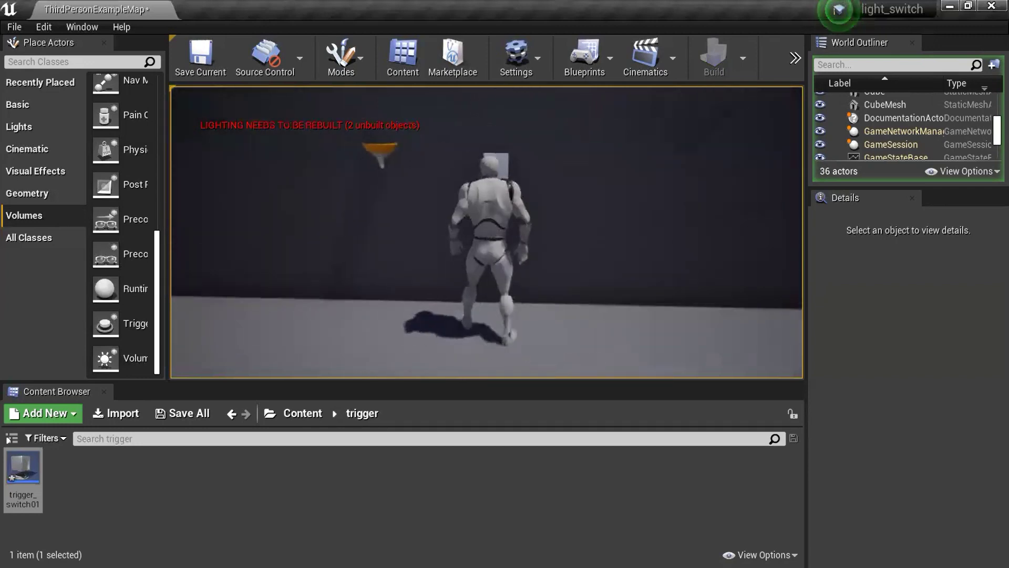
Press E repeatedly to toggle the green lamp light on and off, then stop playing
key("e")
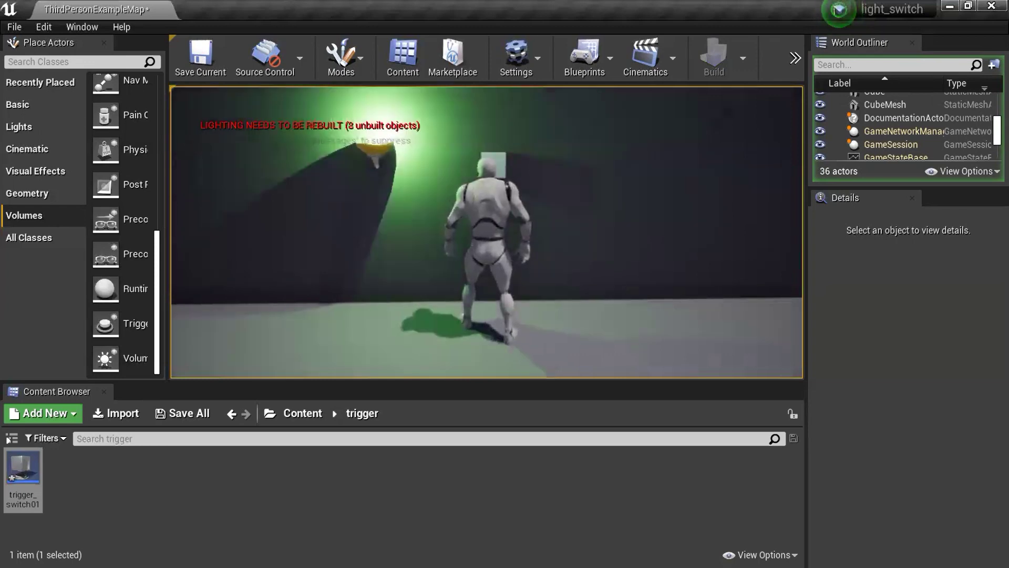
key("e")
key("e")
key("e")
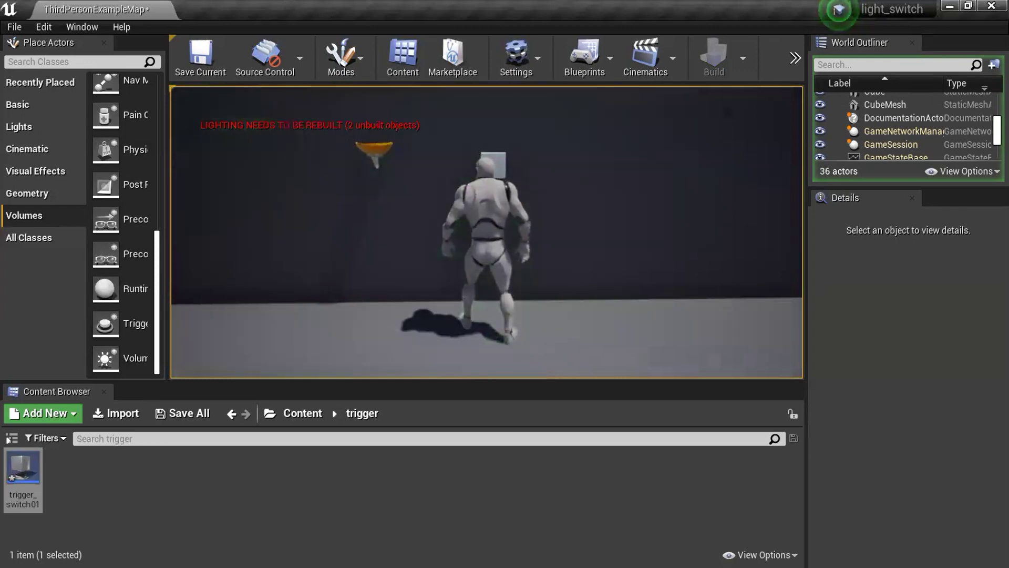
key("e")
key("e")
key("e")
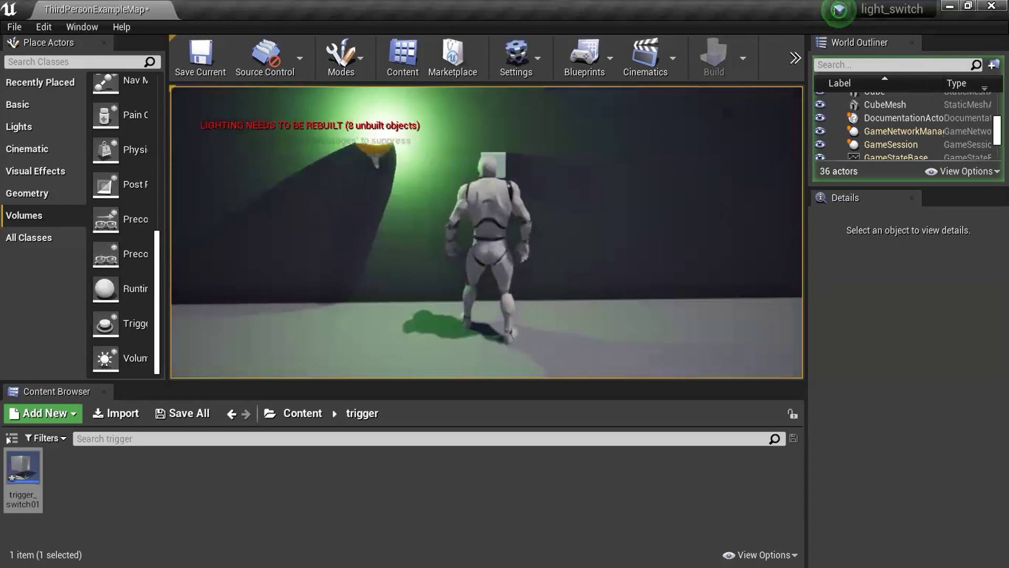
key("e")
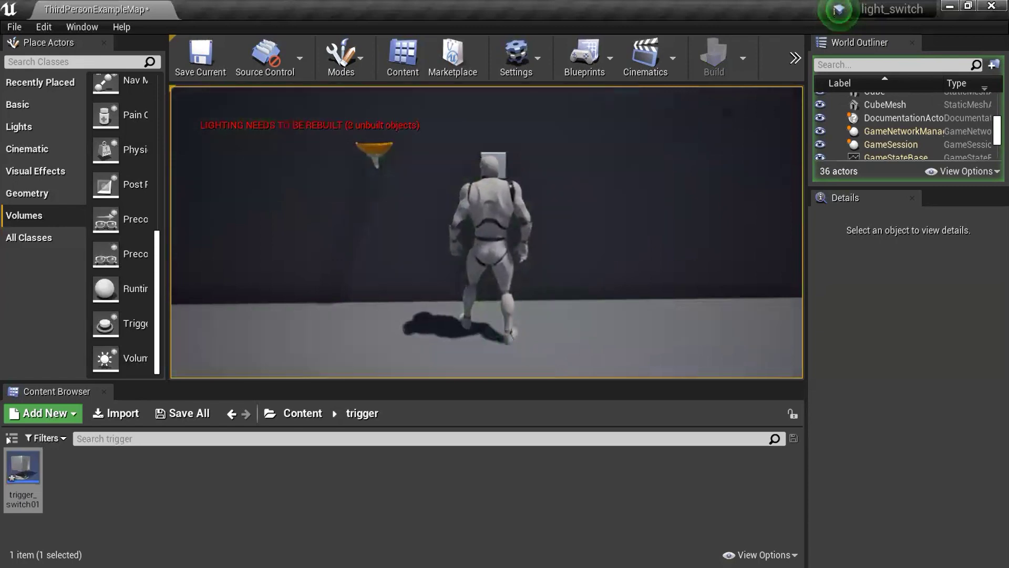
key("e")
key("e")
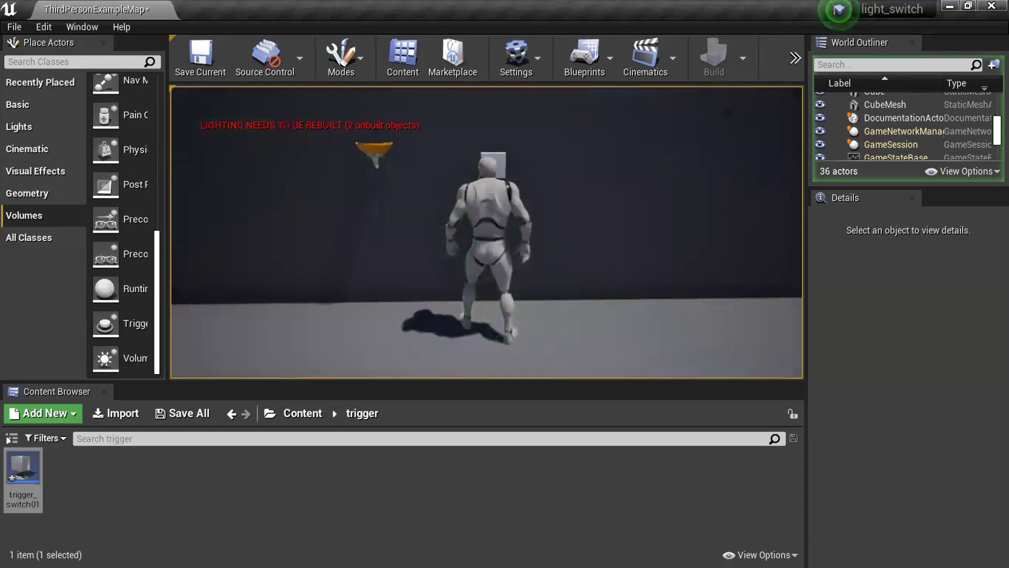
key("e")
key("e")
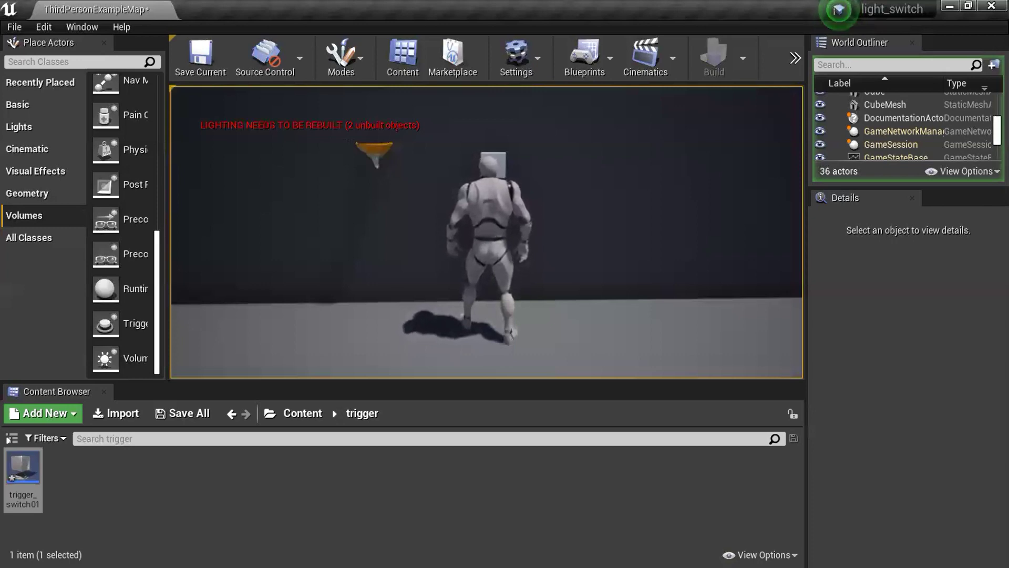
key("Escape")
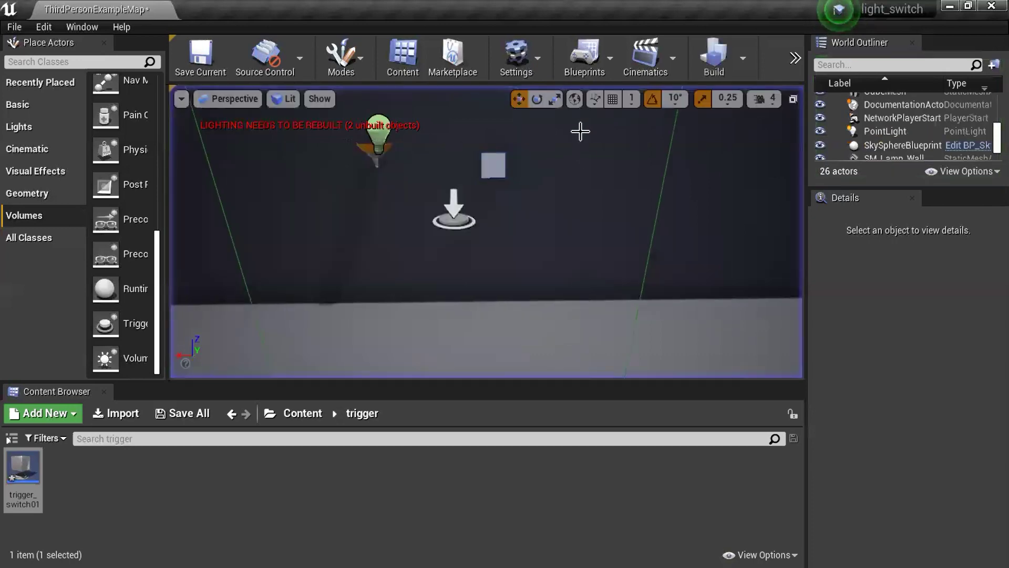